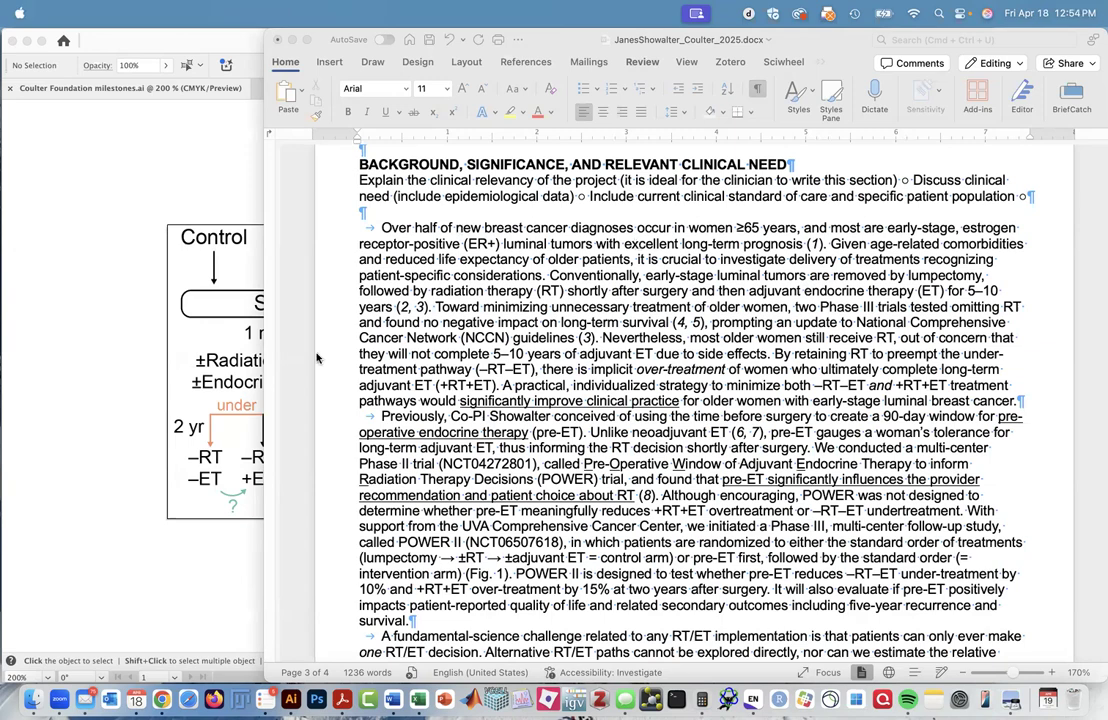
- Review the Background, Significance, and Relevant Clinical Need section of the proposal
{"action": "left_click", "coordinate": [443, 349]}
{"action": "scroll", "coordinate": [511, 398], "scroll_direction": "down", "scroll_amount": 3}
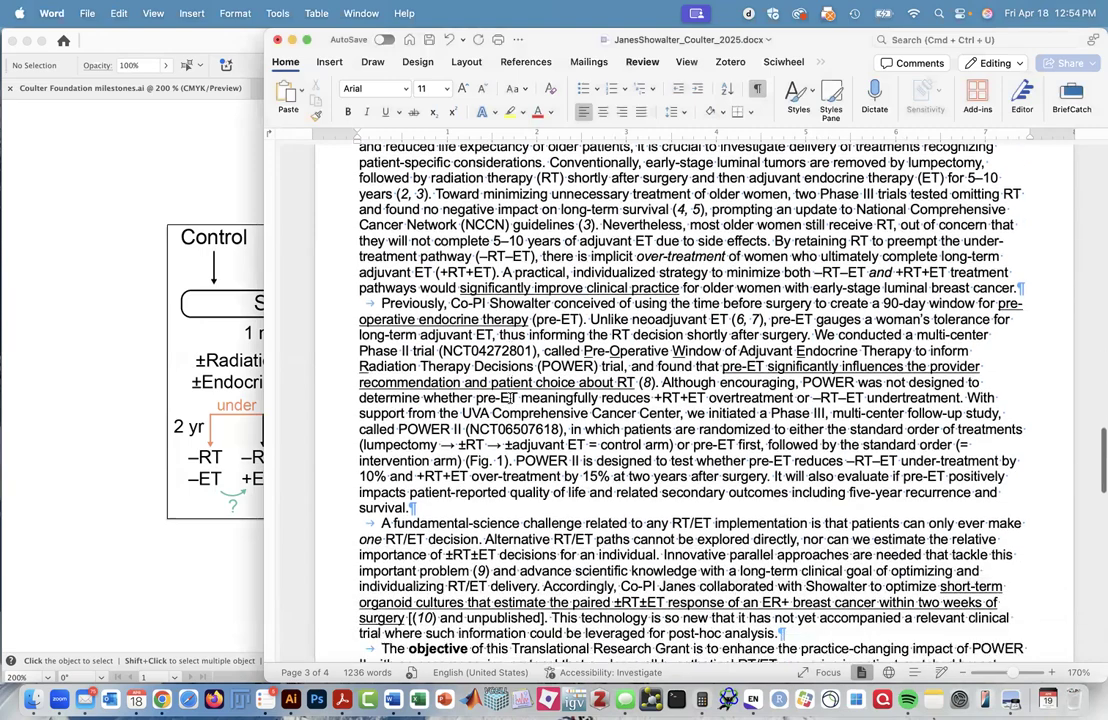
{"action": "scroll", "coordinate": [550, 376], "scroll_direction": "up", "scroll_amount": 3}
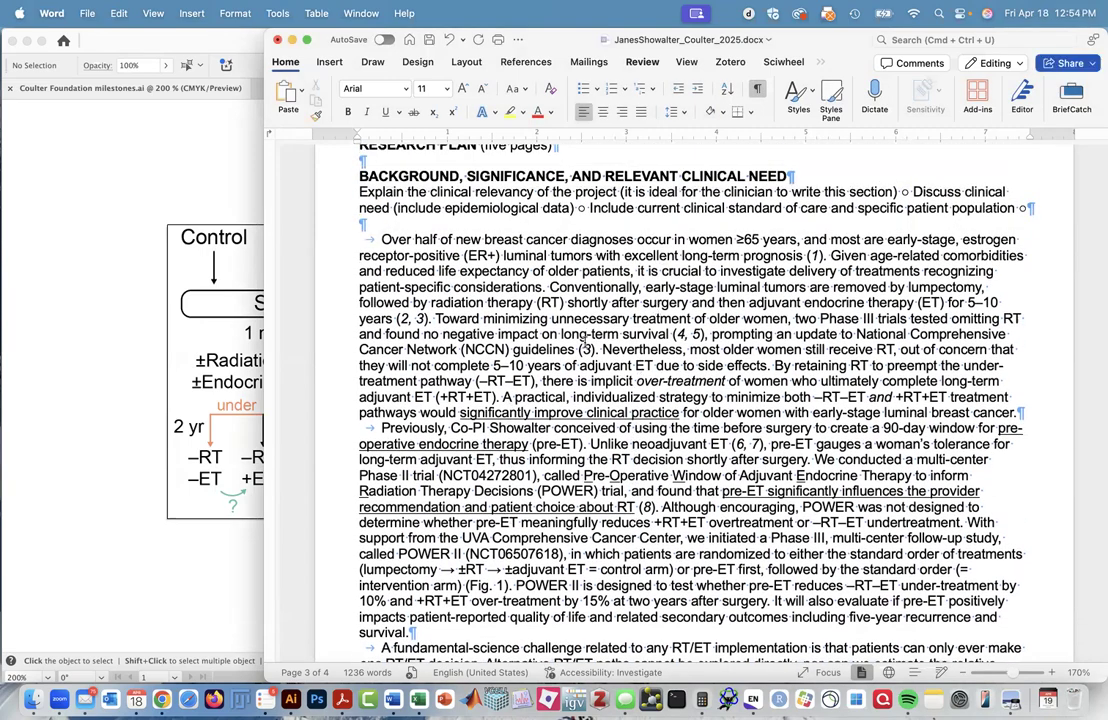
{"action": "scroll", "coordinate": [586, 338], "scroll_direction": "down", "scroll_amount": 3}
- Switch to Illustrator and examine the milestones figure, inspecting the Control label and its arrow up close and within the whole layout
{"action": "left_click", "coordinate": [130, 440]}
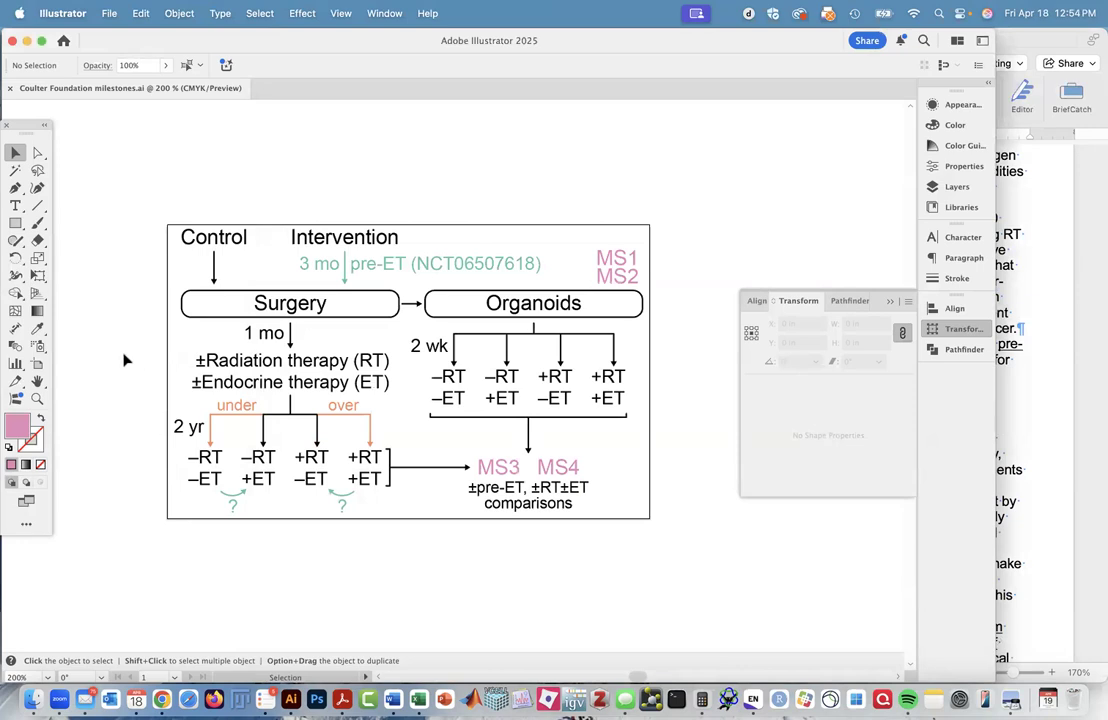
{"action": "left_click", "coordinate": [196, 236]}
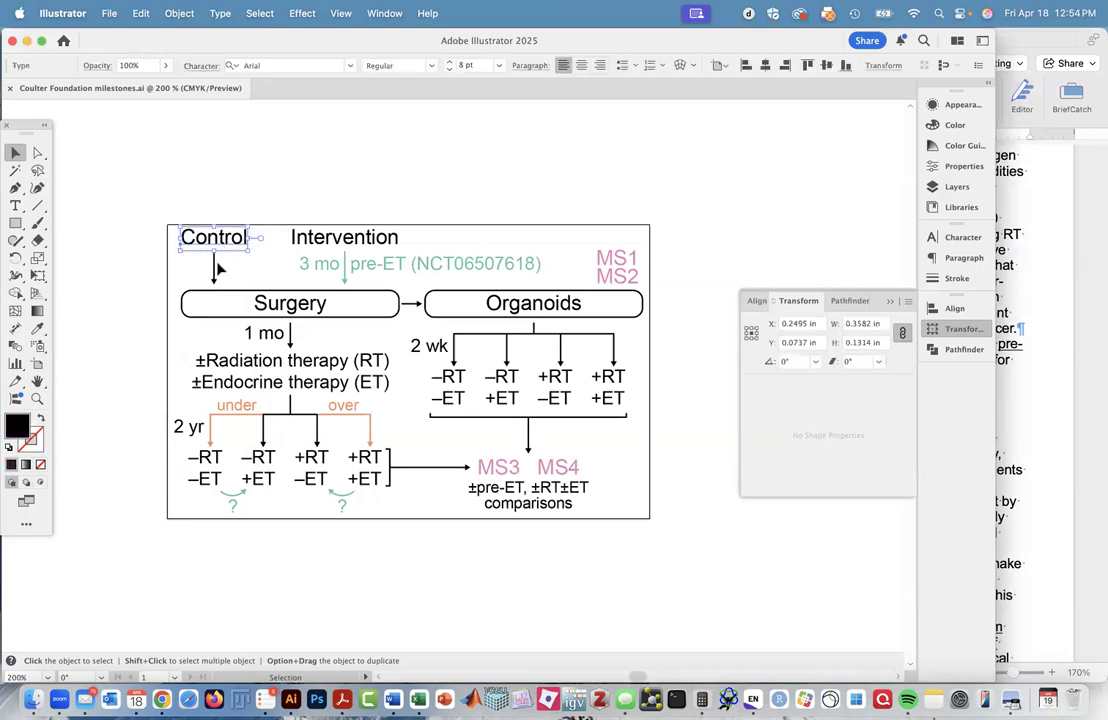
{"action": "left_click", "coordinate": [214, 268]}
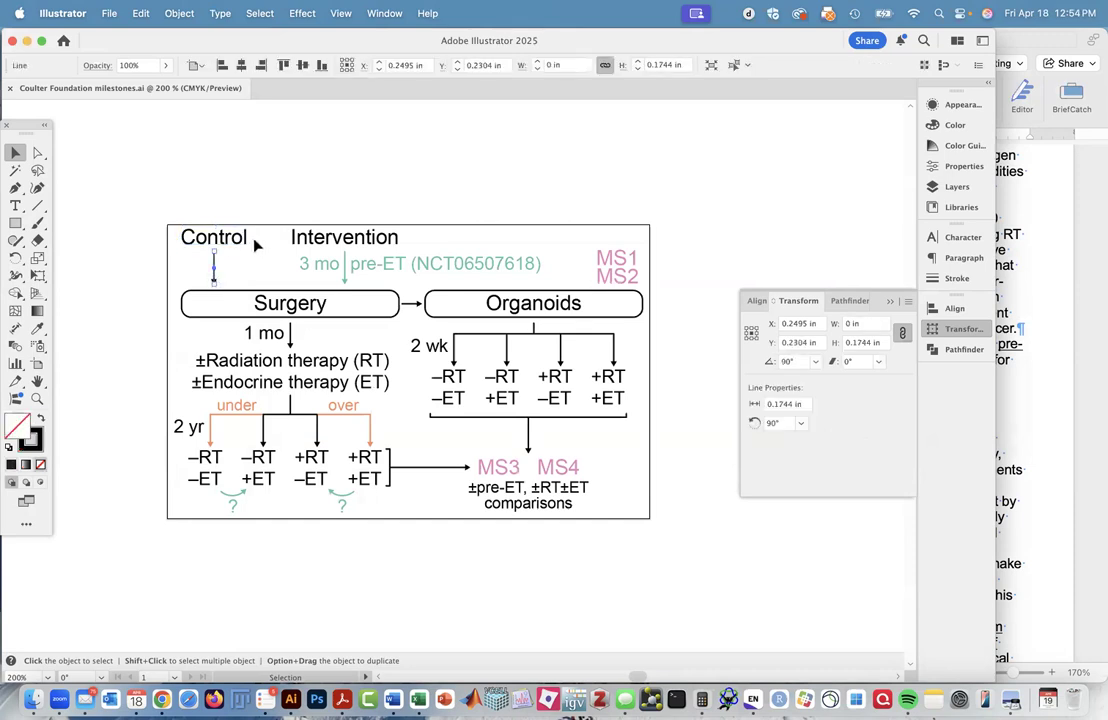
{"action": "left_click", "coordinate": [243, 244]}
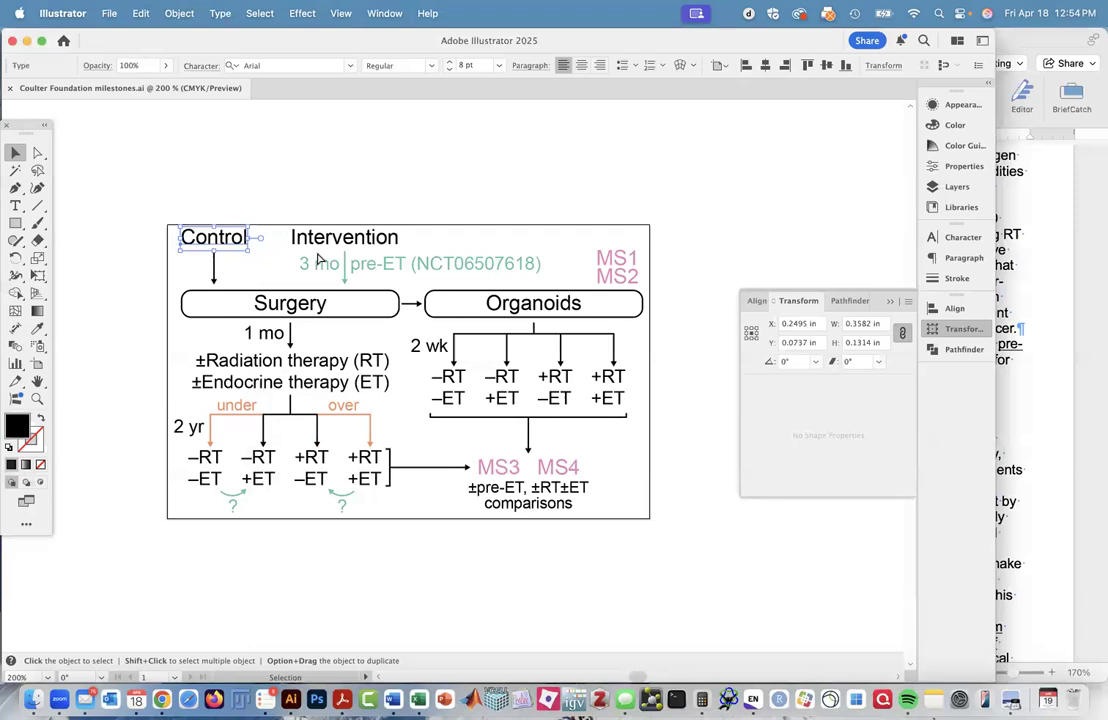
{"action": "key", "text": "super+plus"}
{"action": "key", "text": "super+plus"}
{"action": "key", "text": "super+plus"}
{"action": "key", "text": "super+plus"}
{"action": "key", "text": "super+plus"}
{"action": "key", "text": "super+plus"}
{"action": "key", "text": "super+plus"}
{"action": "key", "text": "super+plus"}
{"action": "key", "text": "super+plus"}
{"action": "key", "text": "super+plus"}
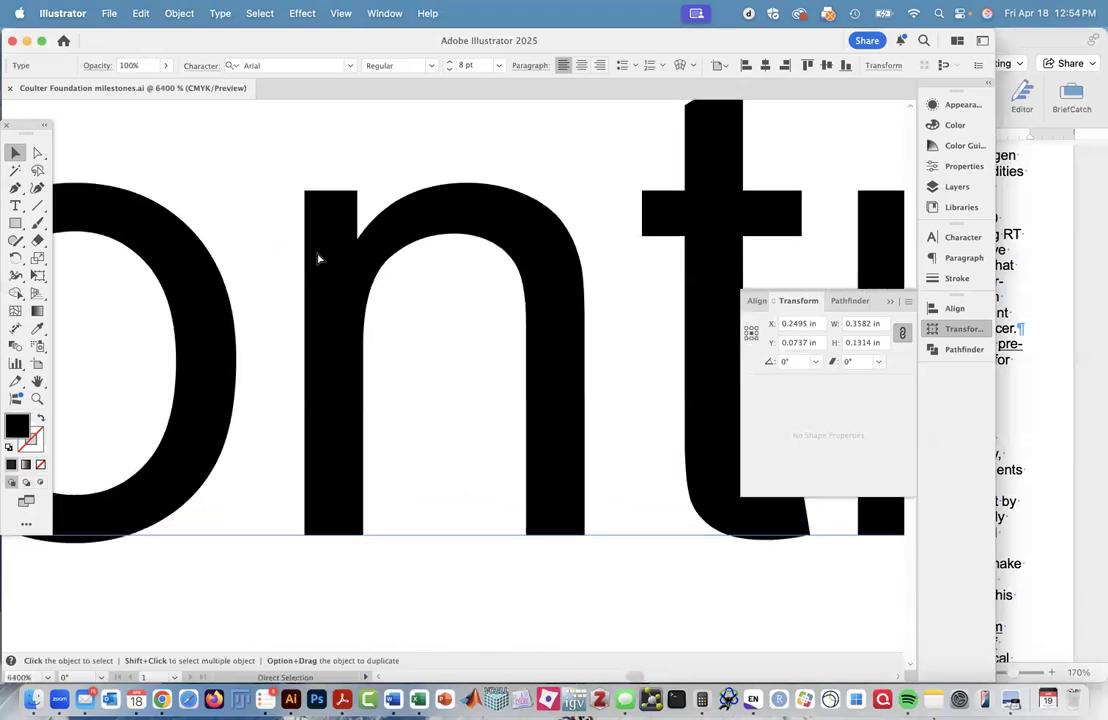
{"action": "key", "text": "super+minus"}
{"action": "key", "text": "super+minus"}
{"action": "key", "text": "super+minus"}
{"action": "key", "text": "super+minus"}
{"action": "key", "text": "super+minus"}
{"action": "key", "text": "super+minus"}
{"action": "key", "text": "super+minus"}
{"action": "key", "text": "super+minus"}
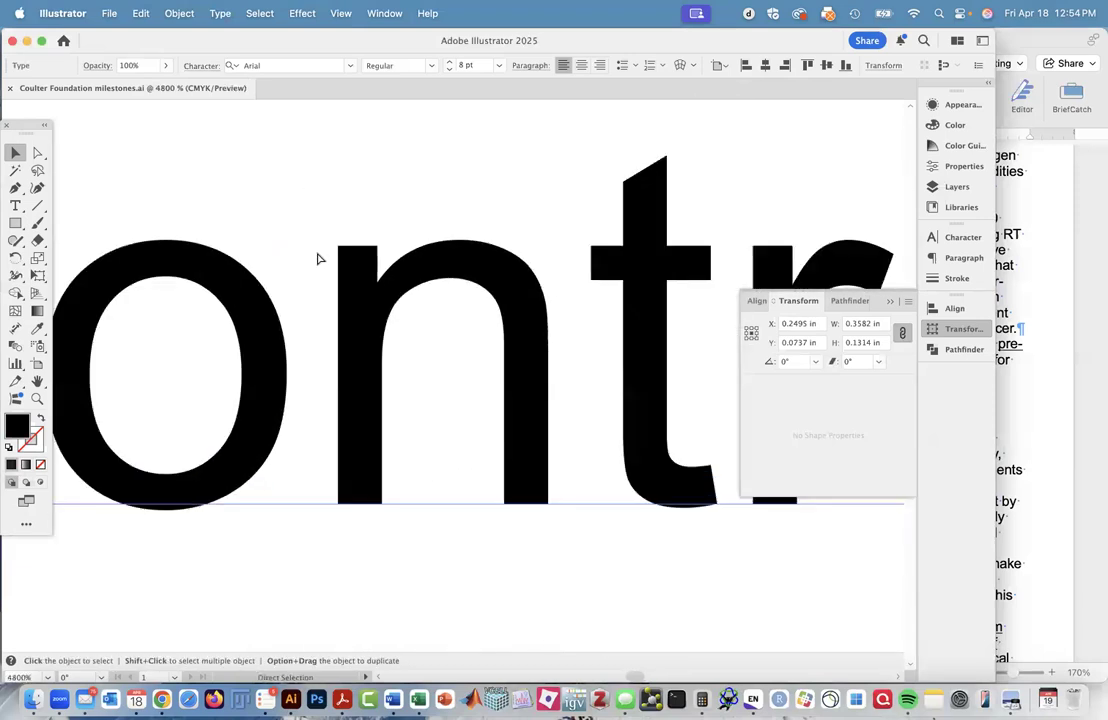
{"action": "key", "text": "super+minus"}
{"action": "key", "text": "super+minus"}
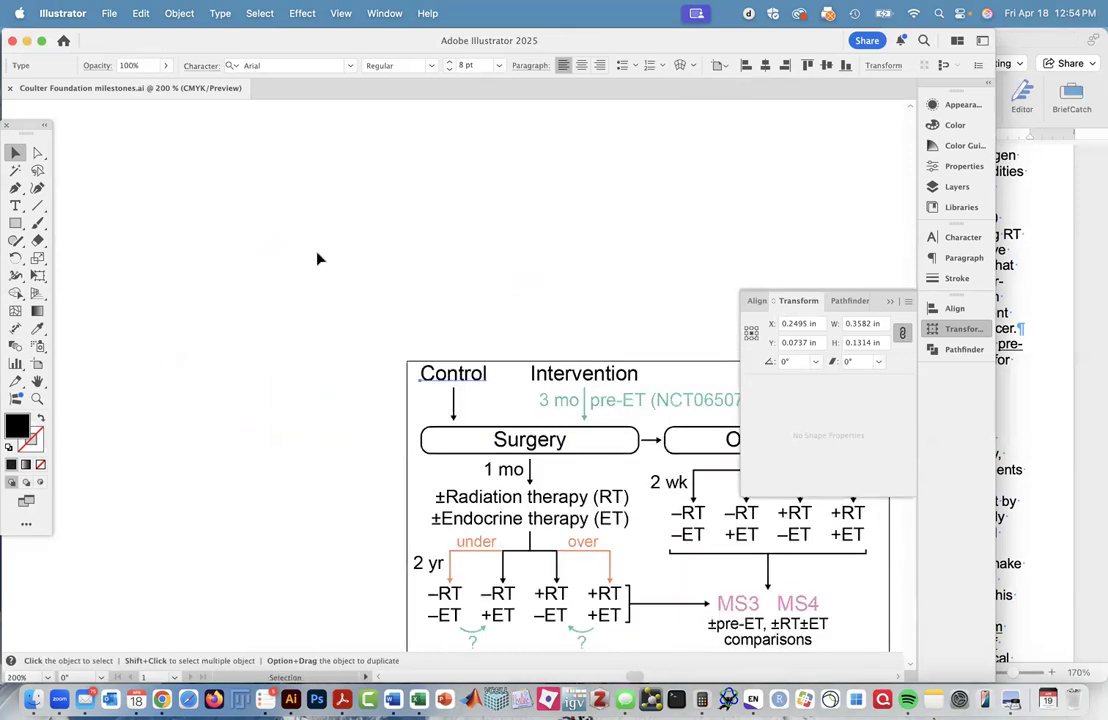
{"action": "scroll", "coordinate": [348, 340], "scroll_direction": "right", "scroll_amount": 3}
{"action": "scroll", "coordinate": [348, 340], "scroll_direction": "down", "scroll_amount": 2}
{"action": "scroll", "coordinate": [351, 344], "scroll_direction": "right", "scroll_amount": 12}
{"action": "scroll", "coordinate": [351, 344], "scroll_direction": "down", "scroll_amount": 7}
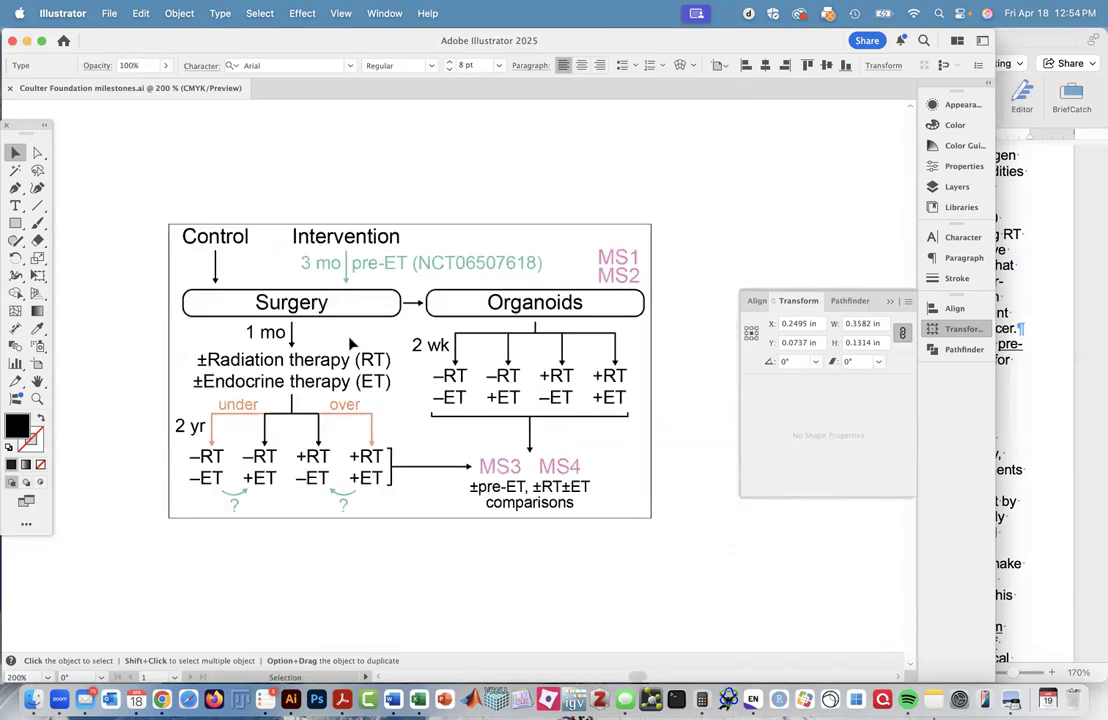
{"action": "scroll", "coordinate": [352, 343], "scroll_direction": "right", "scroll_amount": 1}
{"action": "scroll", "coordinate": [352, 343], "scroll_direction": "down", "scroll_amount": 1}
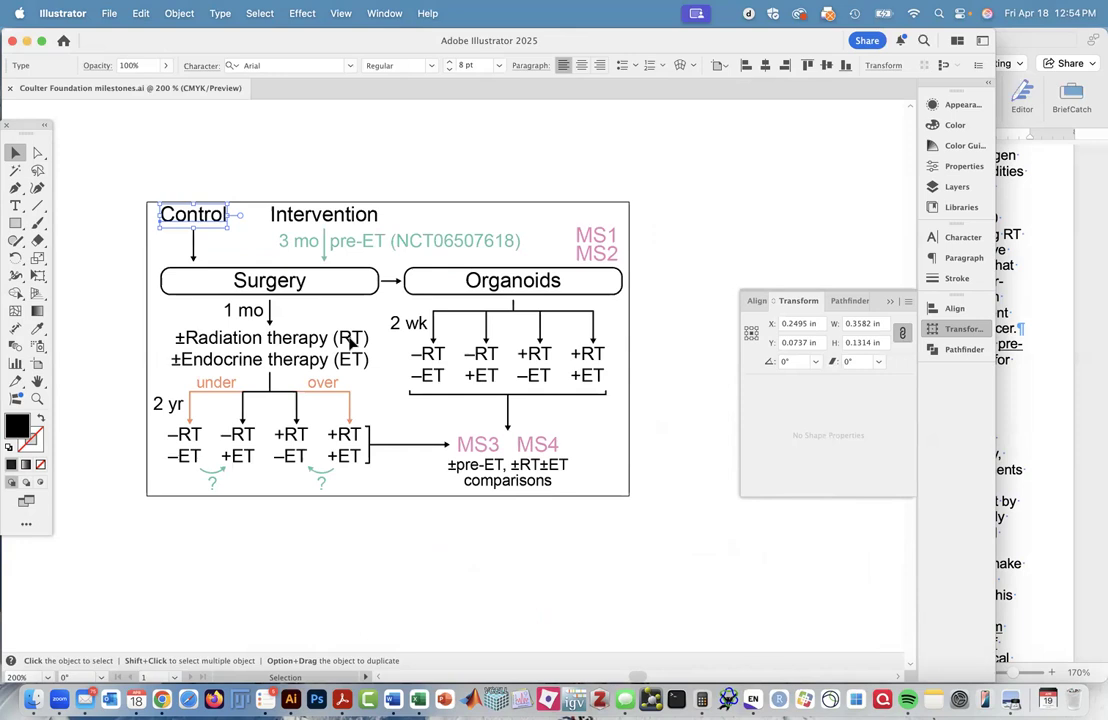
{"action": "left_click", "coordinate": [683, 515]}
- Switch back to Word and draw a text box about 4.0 inches wide and 2.4 inches high over the left side of the opening Background paragraphs
{"action": "left_click", "coordinate": [1046, 431]}
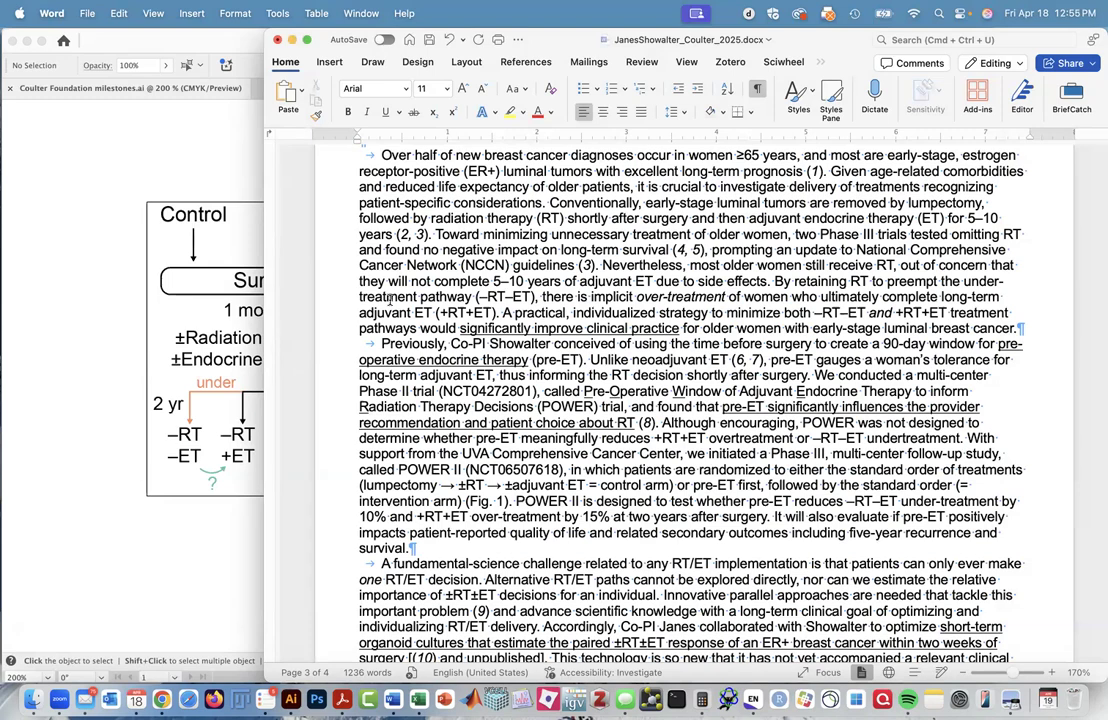
{"action": "left_click", "coordinate": [331, 62]}
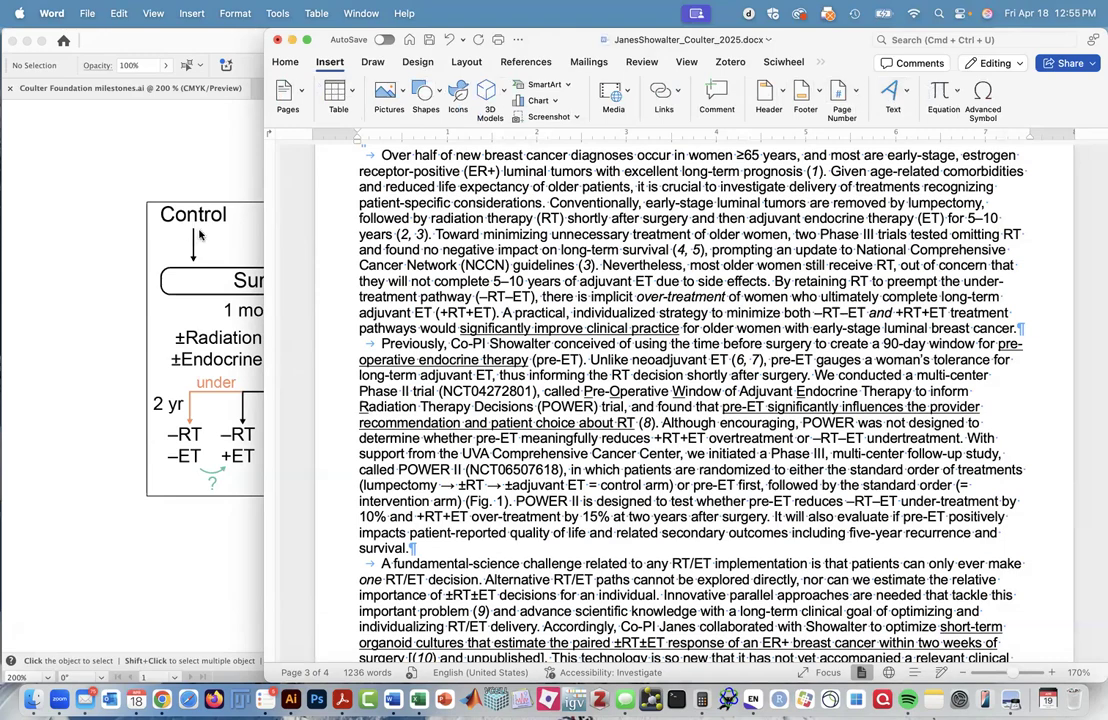
{"action": "left_click_drag", "start_coordinate": [260, 214], "coordinate": [125, 214]}
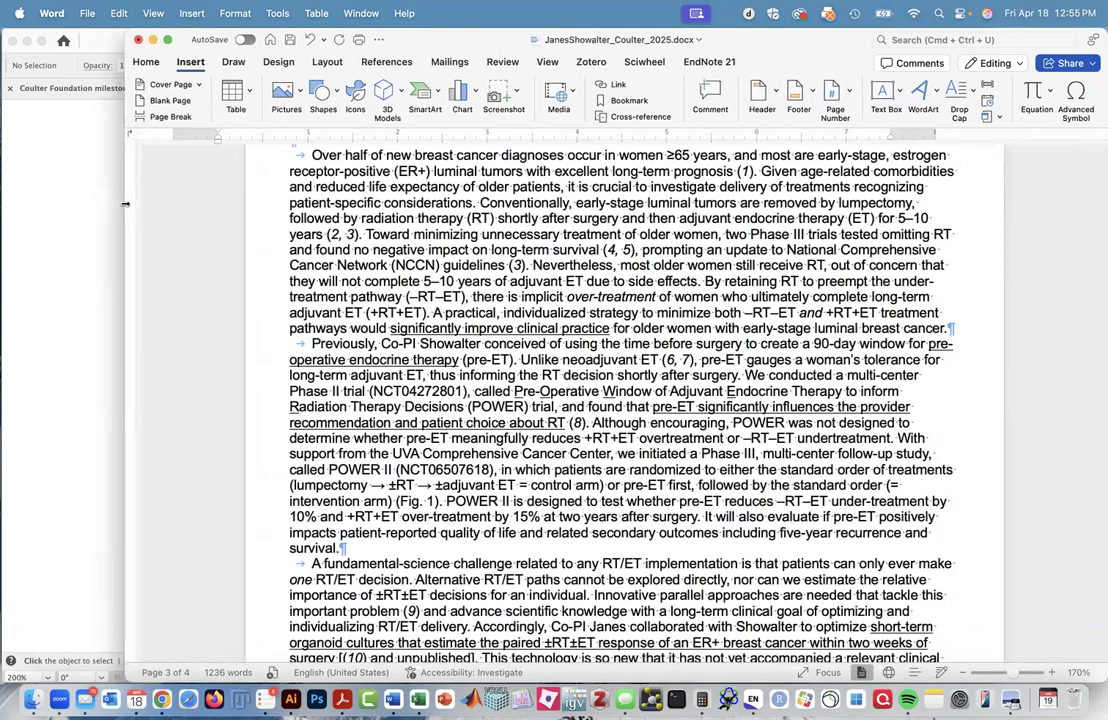
{"action": "left_click", "coordinate": [901, 92]}
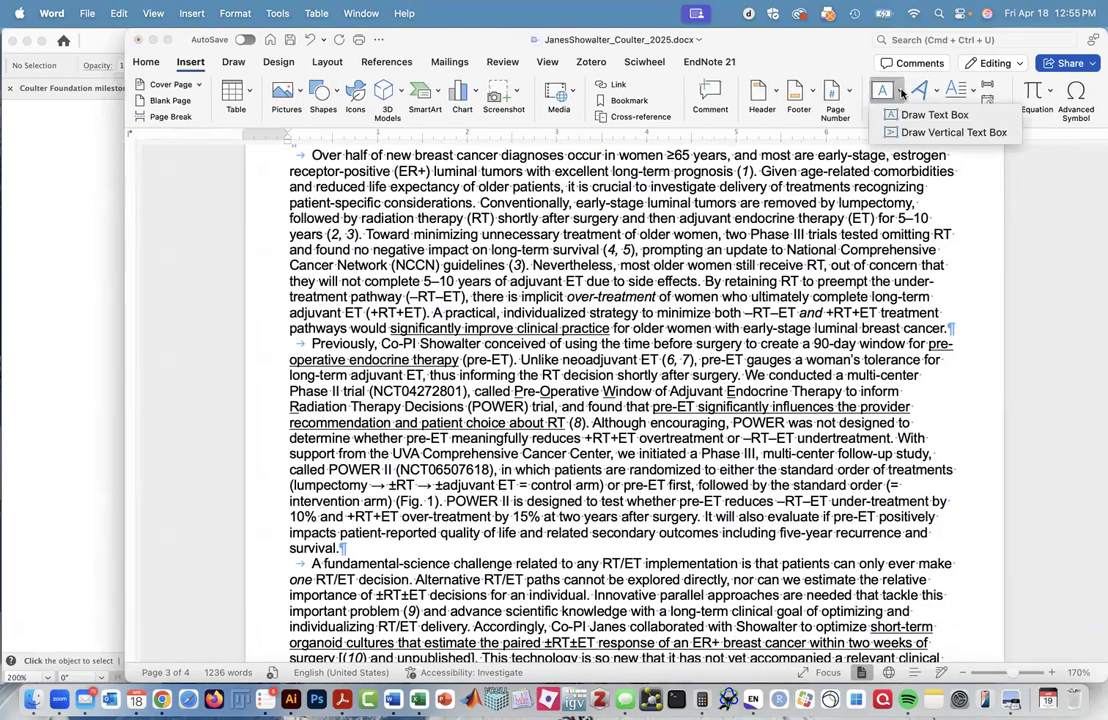
{"action": "left_click", "coordinate": [930, 115]}
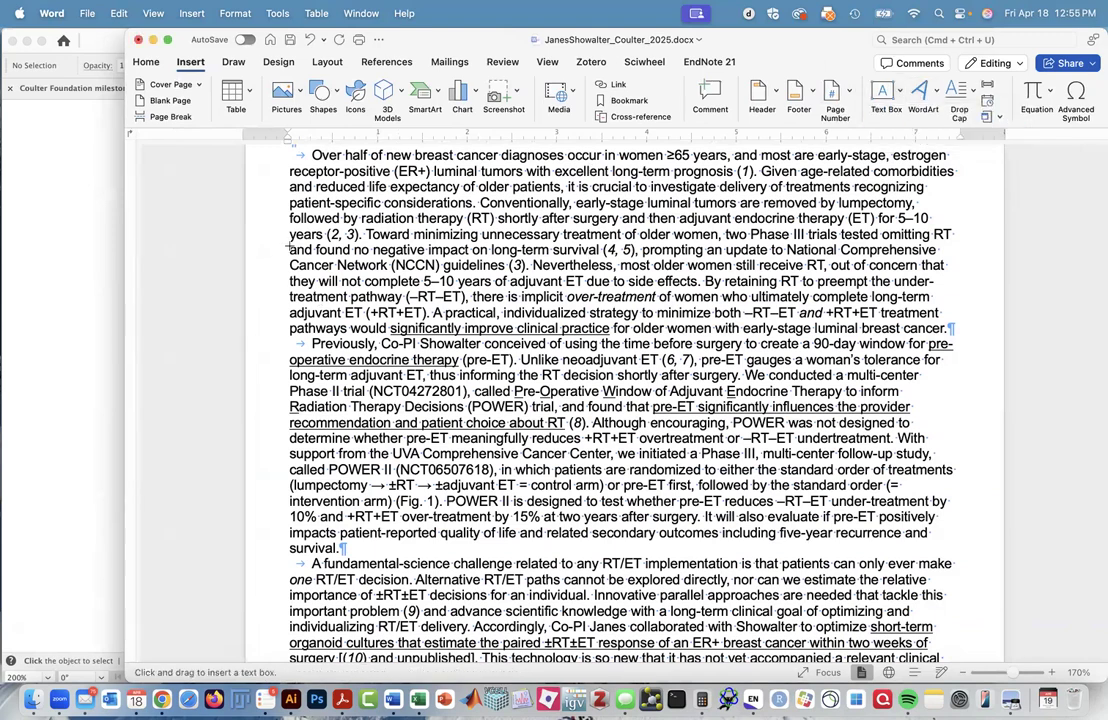
{"action": "left_click_drag", "start_coordinate": [289, 247], "coordinate": [651, 459]}
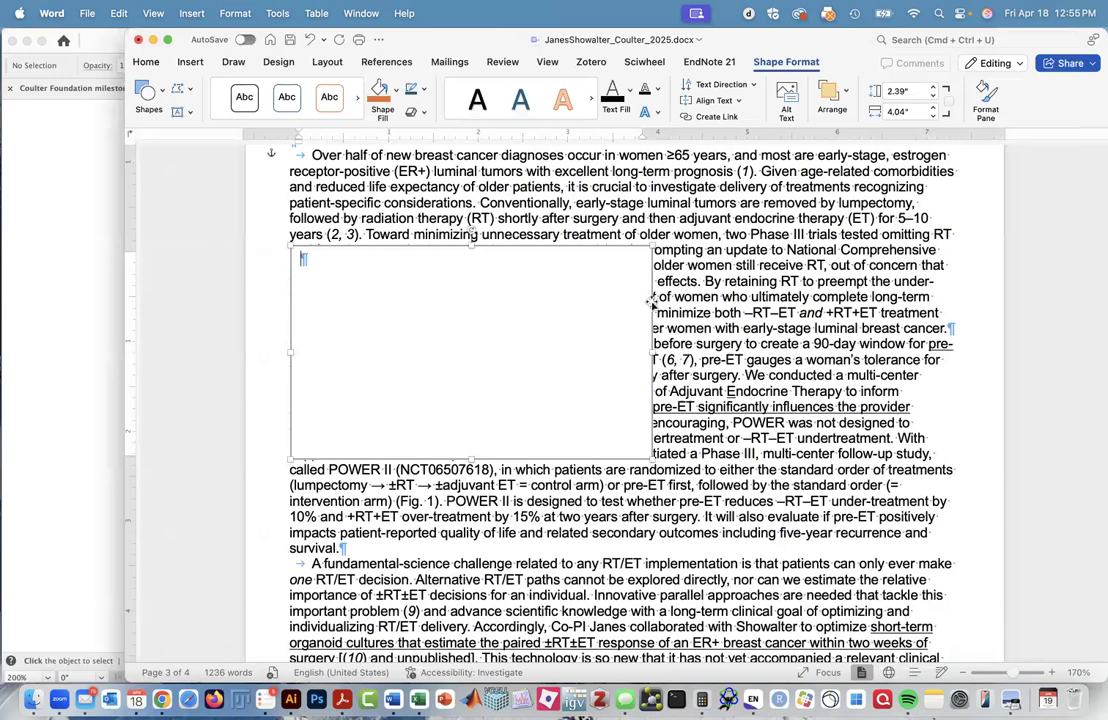
- Remove the outline of the new text box by setting its line to No line
{"action": "double_click", "coordinate": [651, 300]}
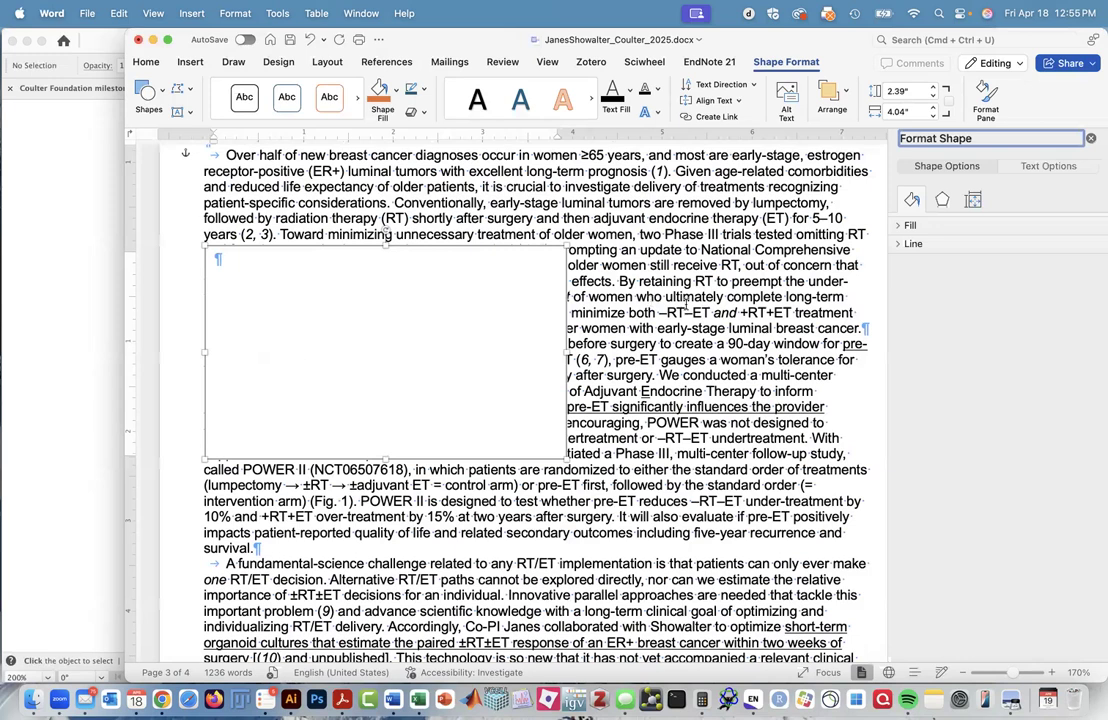
{"action": "left_click", "coordinate": [900, 244]}
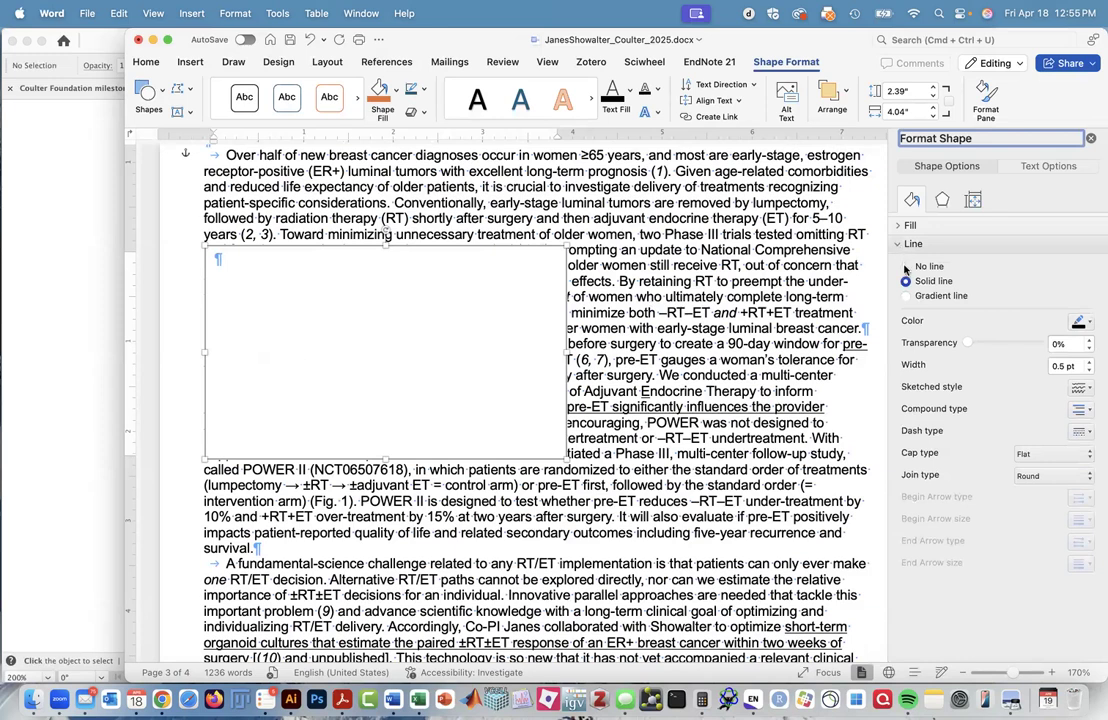
{"action": "left_click", "coordinate": [905, 266]}
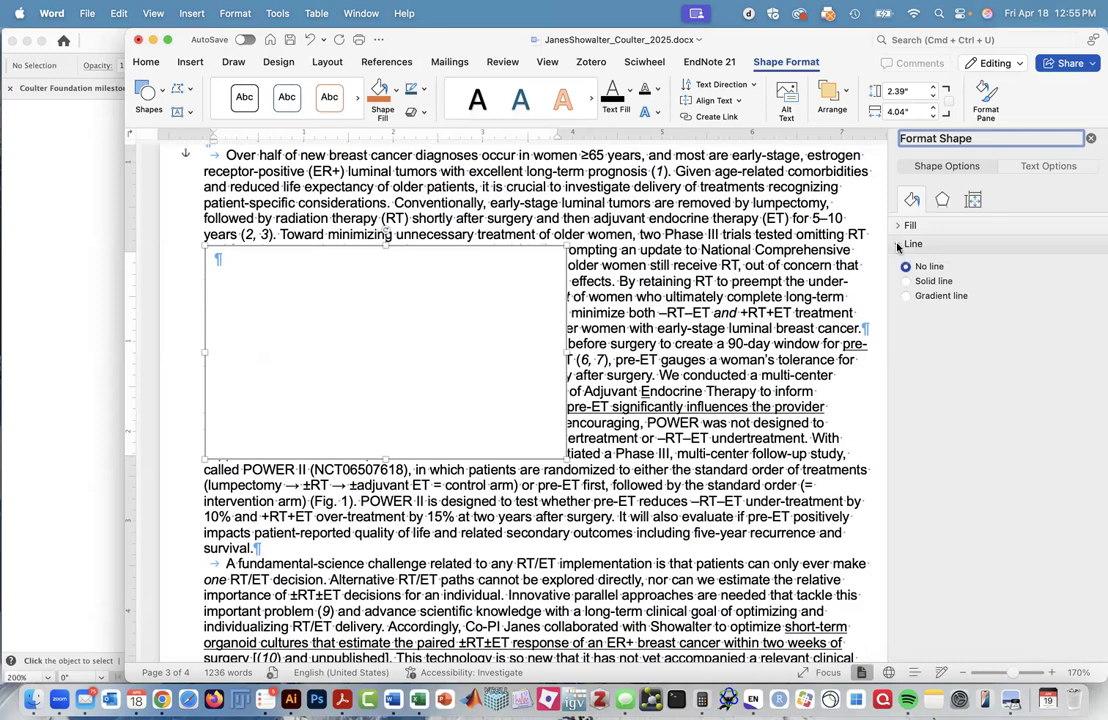
{"action": "left_click", "coordinate": [910, 244]}
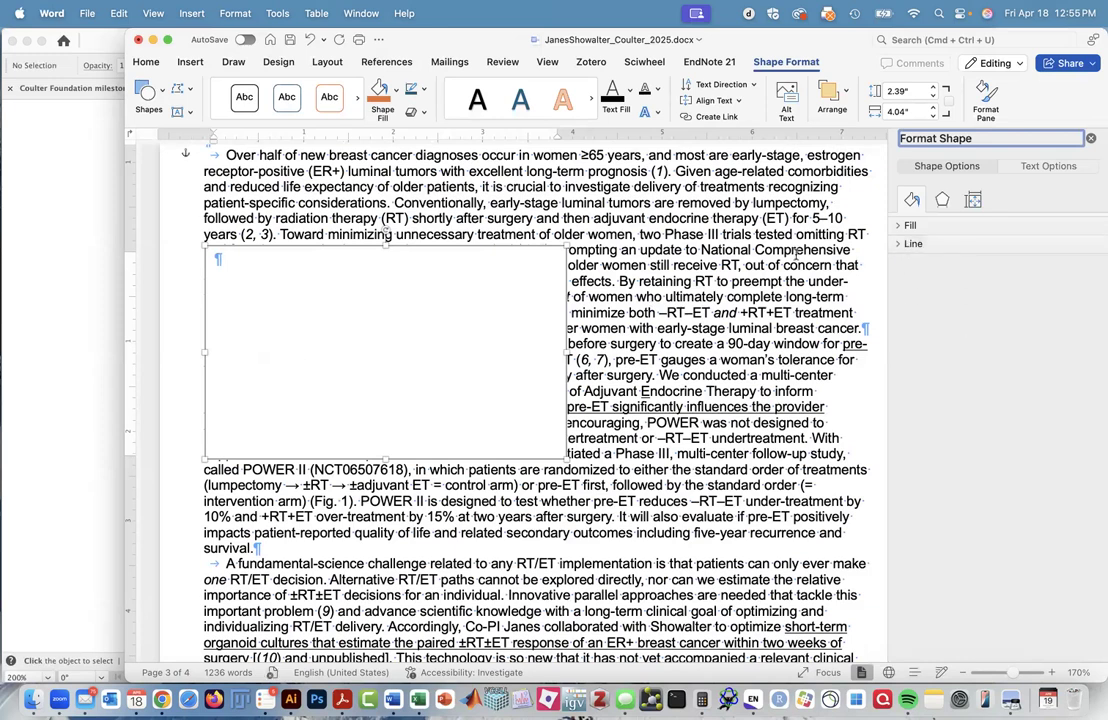
- Set the text box's wrapping to Square so the surrounding text flows around it
{"action": "right_click", "coordinate": [567, 288]}
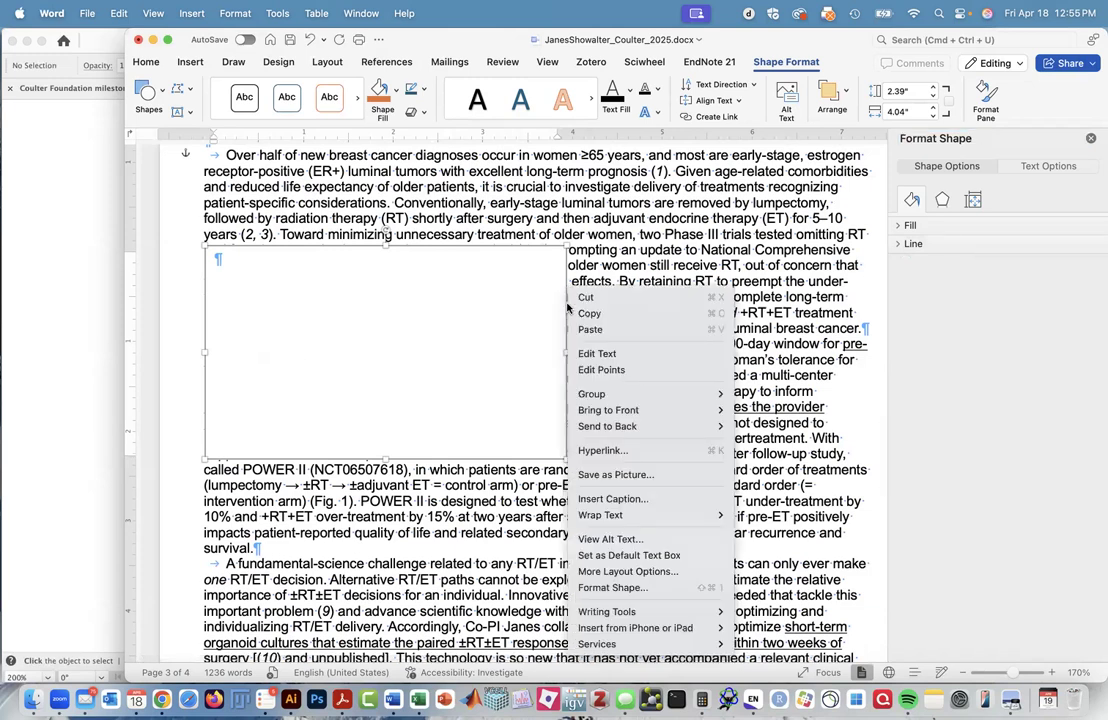
{"action": "mouse_move", "coordinate": [615, 515]}
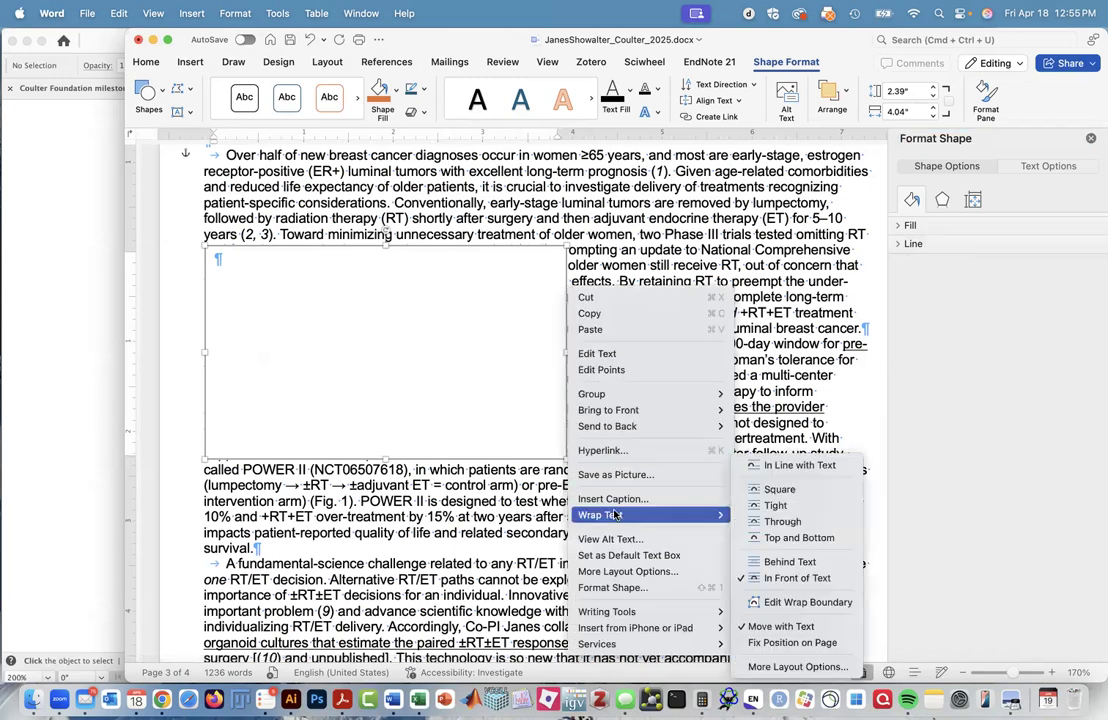
{"action": "left_click", "coordinate": [757, 492]}
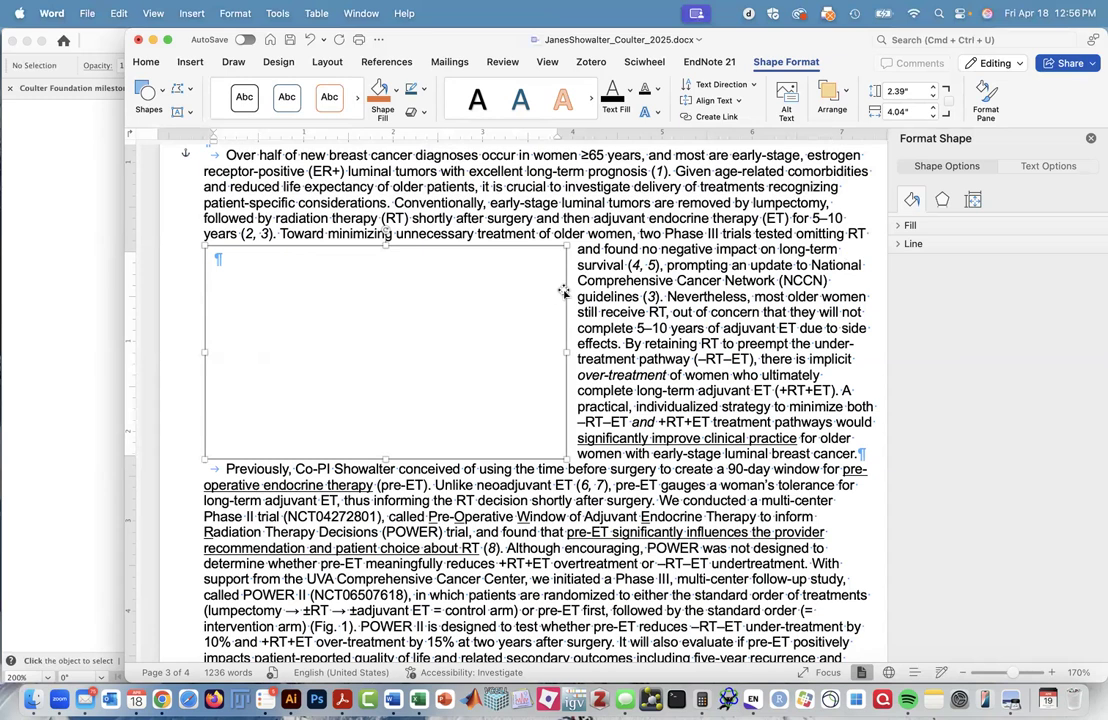
- Set the text box's left, right, top and bottom internal margins to 0.02 inches each
{"action": "left_click", "coordinate": [973, 200]}
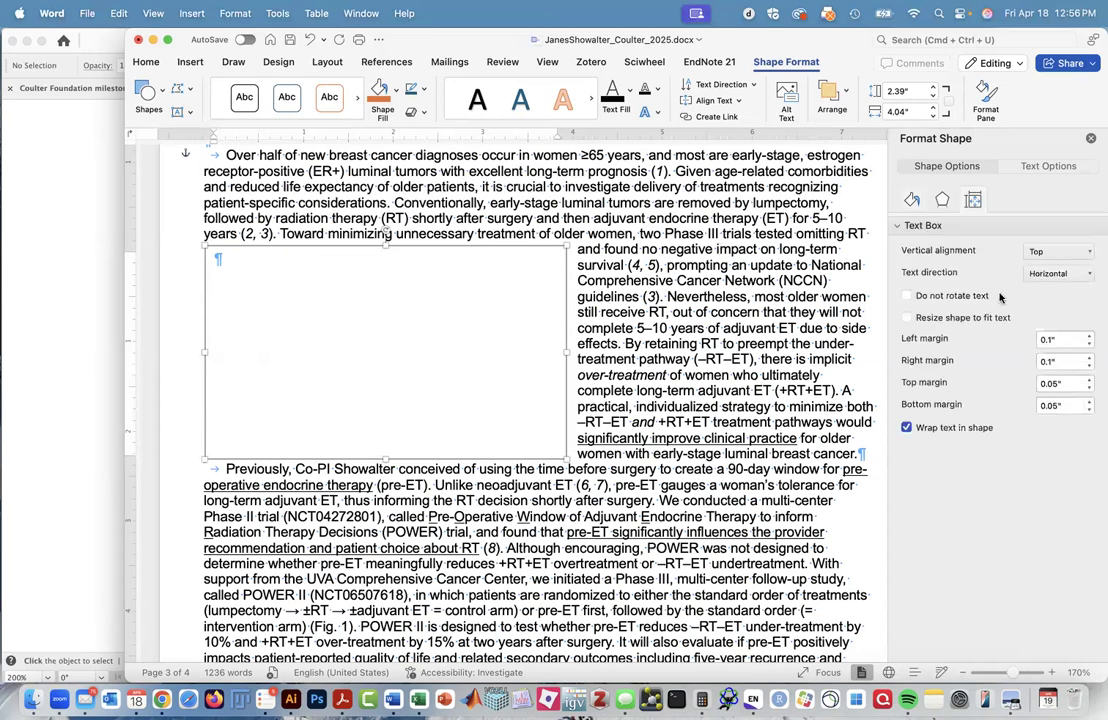
{"action": "left_click", "coordinate": [1047, 342]}
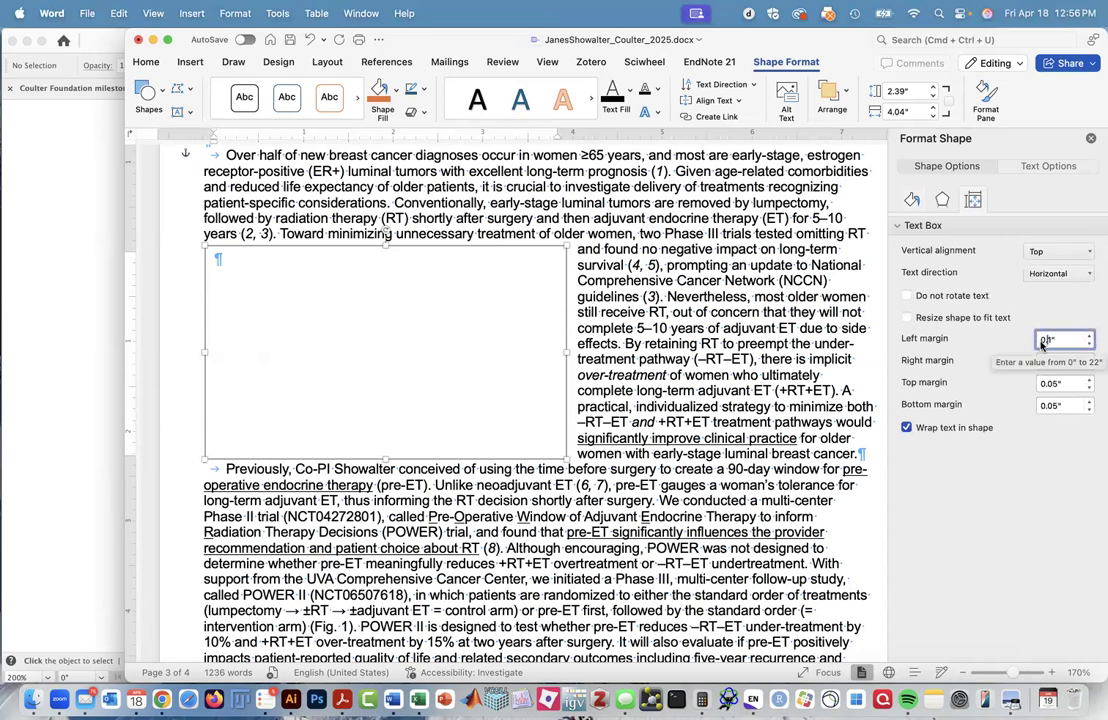
{"action": "double_click", "coordinate": [1043, 344]}
{"action": "type", "text": ".02"}
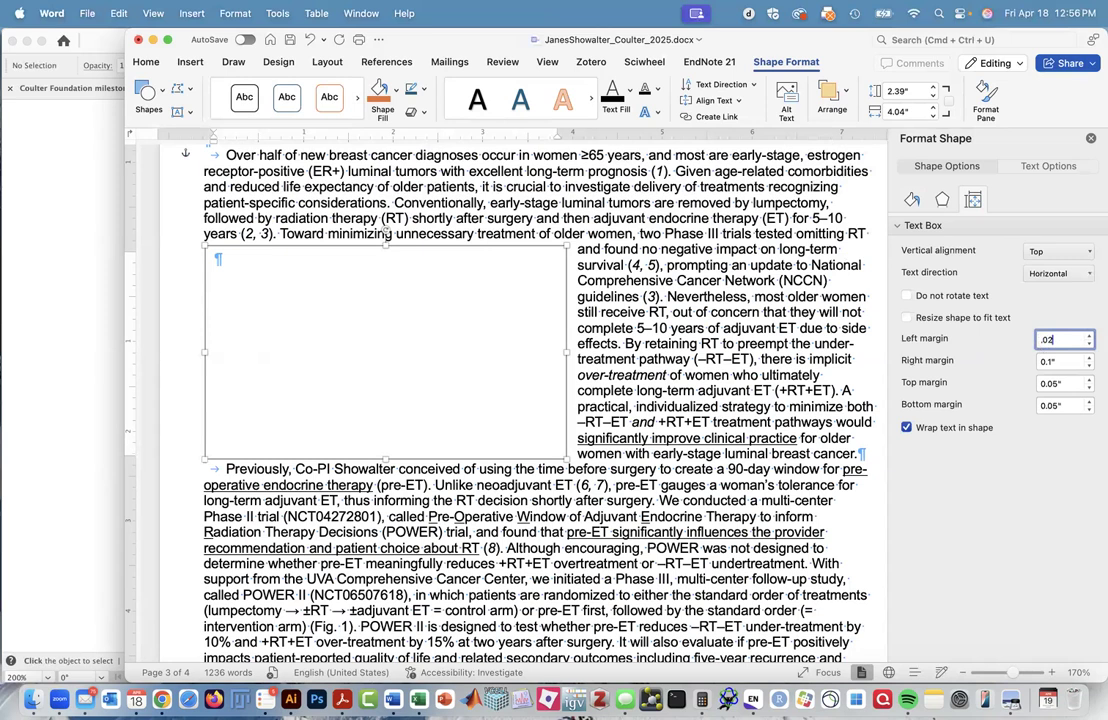
{"action": "key", "text": "Tab"}
{"action": "type", "text": ".02"}
{"action": "key", "text": "Tab"}
{"action": "type", "text": ".02"}
{"action": "key", "text": "Tab"}
{"action": "type", "text": ".02"}
{"action": "key", "text": "Return"}
{"action": "left_click", "coordinate": [631, 387]}
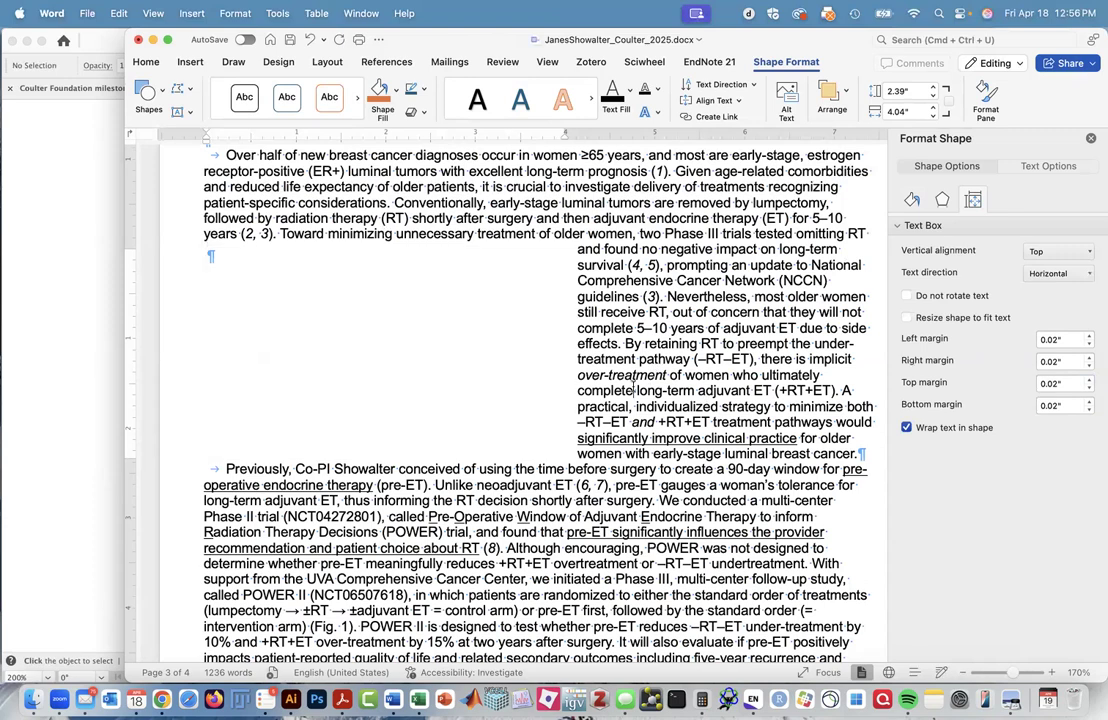
- Examine the text box's Advanced Layout position settings, including the Move object with text option, without changing them
{"action": "left_click", "coordinate": [427, 365]}
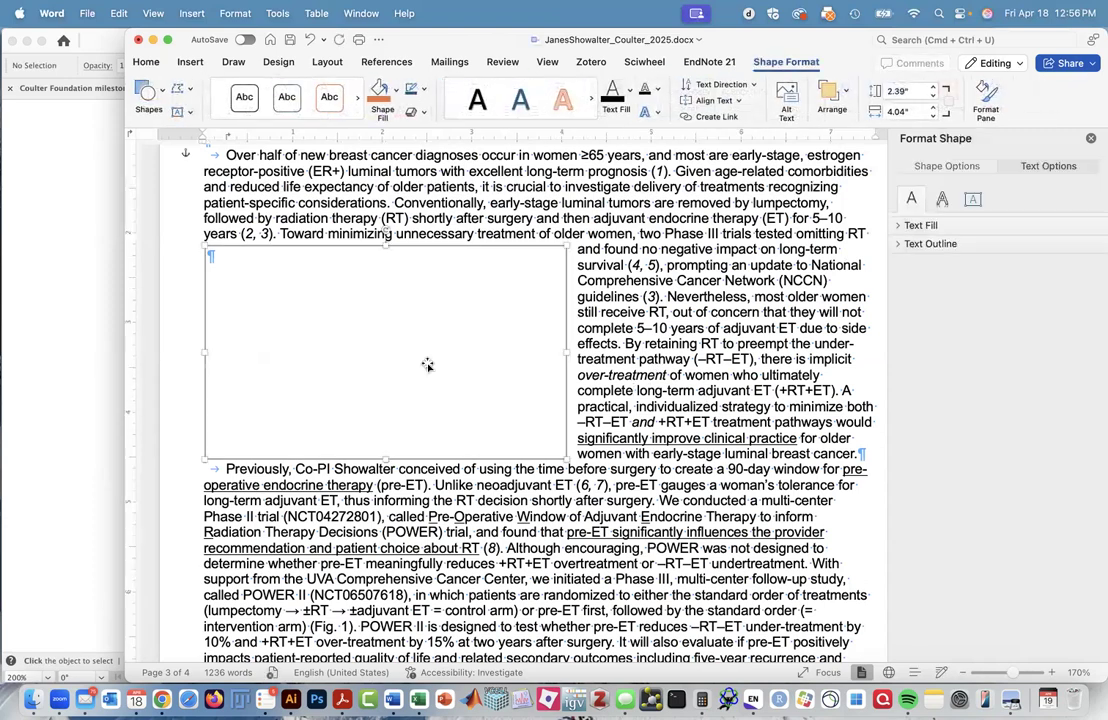
{"action": "scroll", "coordinate": [560, 308], "scroll_direction": "up", "scroll_amount": 3}
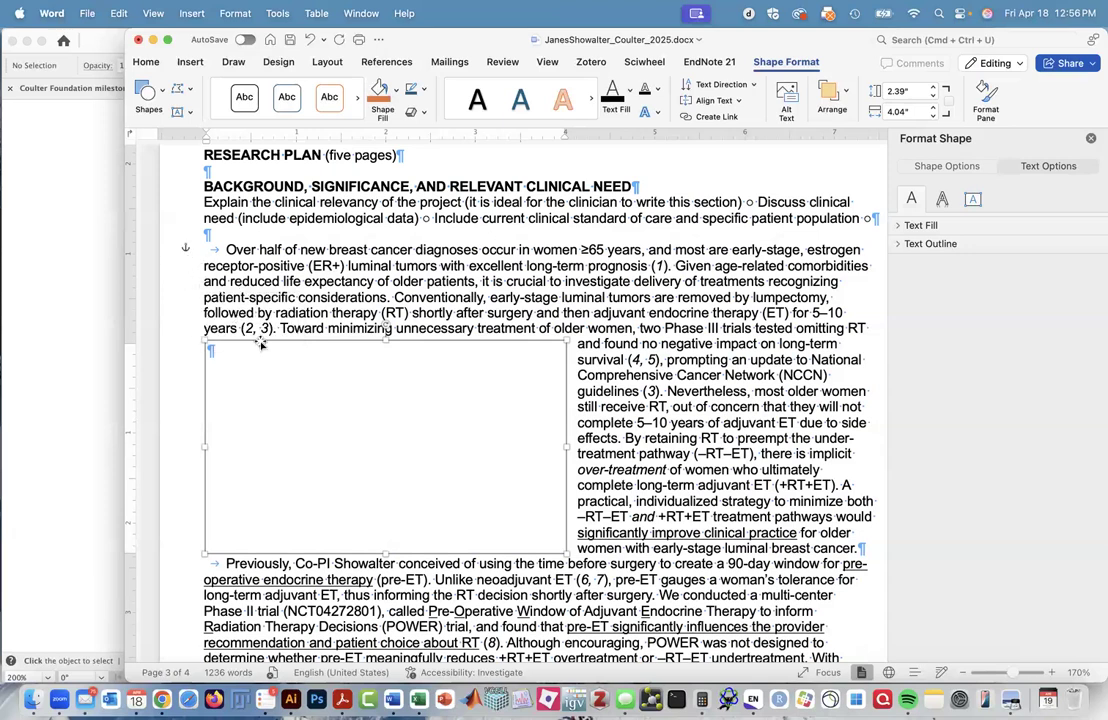
{"action": "right_click", "coordinate": [566, 390]}
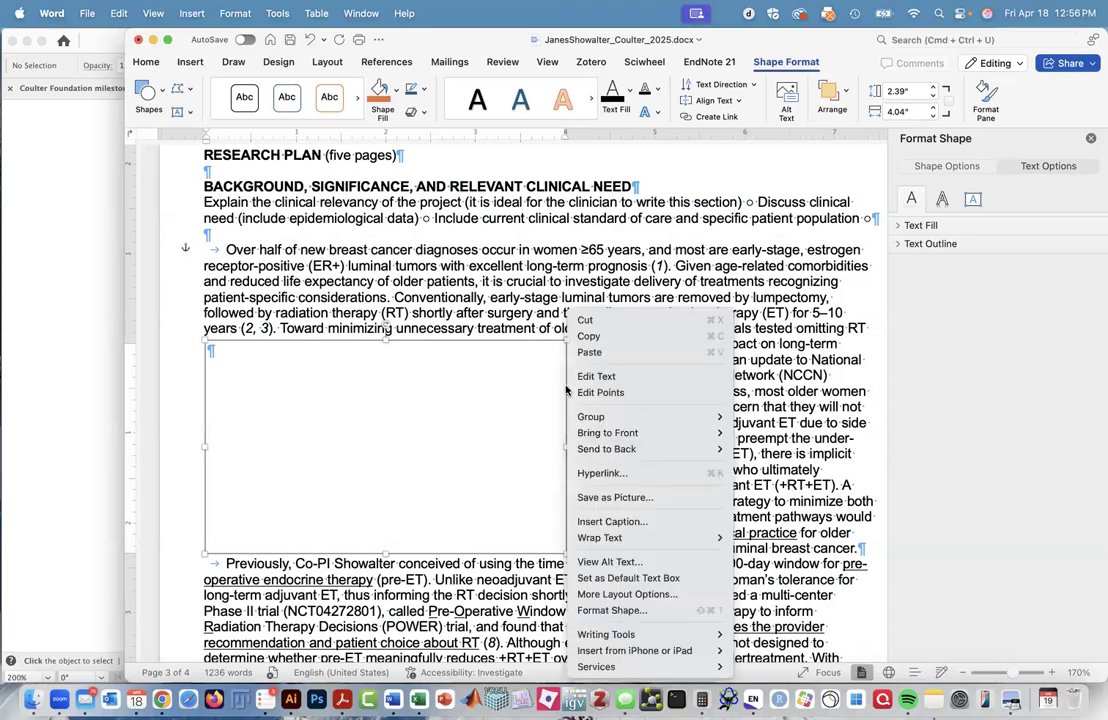
{"action": "mouse_move", "coordinate": [586, 452]}
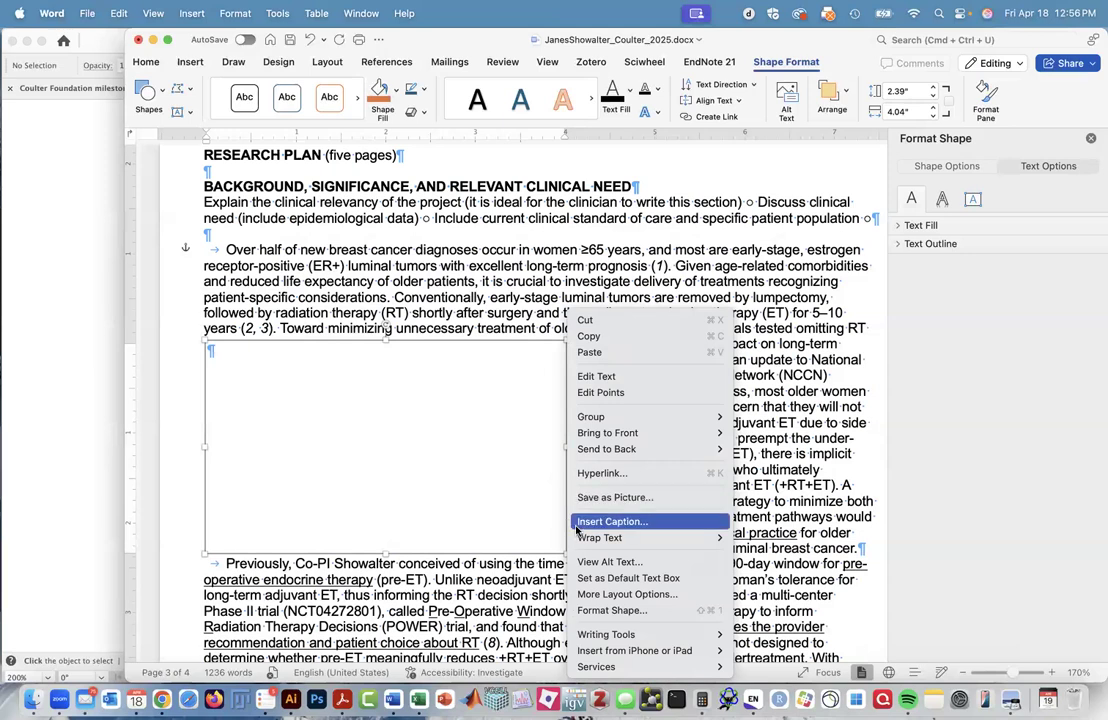
{"action": "left_click", "coordinate": [595, 595]}
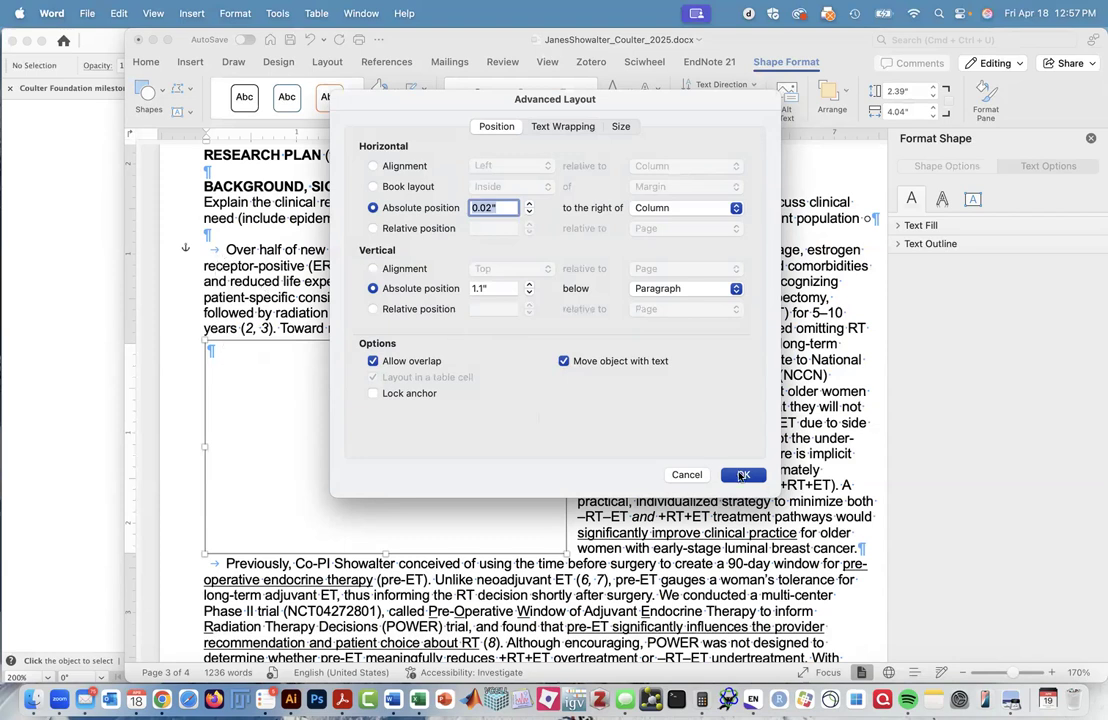
{"action": "left_click", "coordinate": [681, 473]}
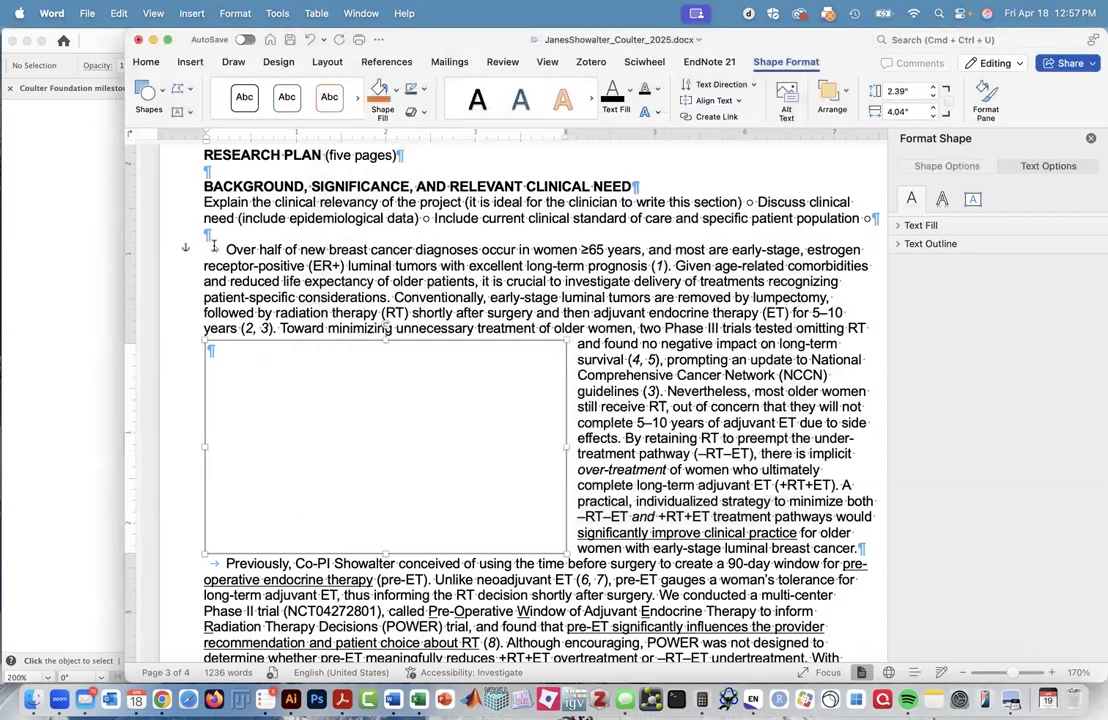
- Insert a run of blank lines before the paragraph beginning "Over half of new breast cancer diagnoses"
{"action": "left_click", "coordinate": [213, 246]}
{"action": "key", "text": "Return"}
{"action": "key", "text": "Return"}
{"action": "key", "text": "Return"}
{"action": "key", "text": "Return"}
{"action": "key", "text": "Return"}
{"action": "key", "text": "Return"}
{"action": "key", "text": "Return"}
{"action": "key", "text": "Return"}
{"action": "key", "text": "Return"}
{"action": "key", "text": "Return"}
{"action": "key", "text": "Return"}
{"action": "key", "text": "Return"}
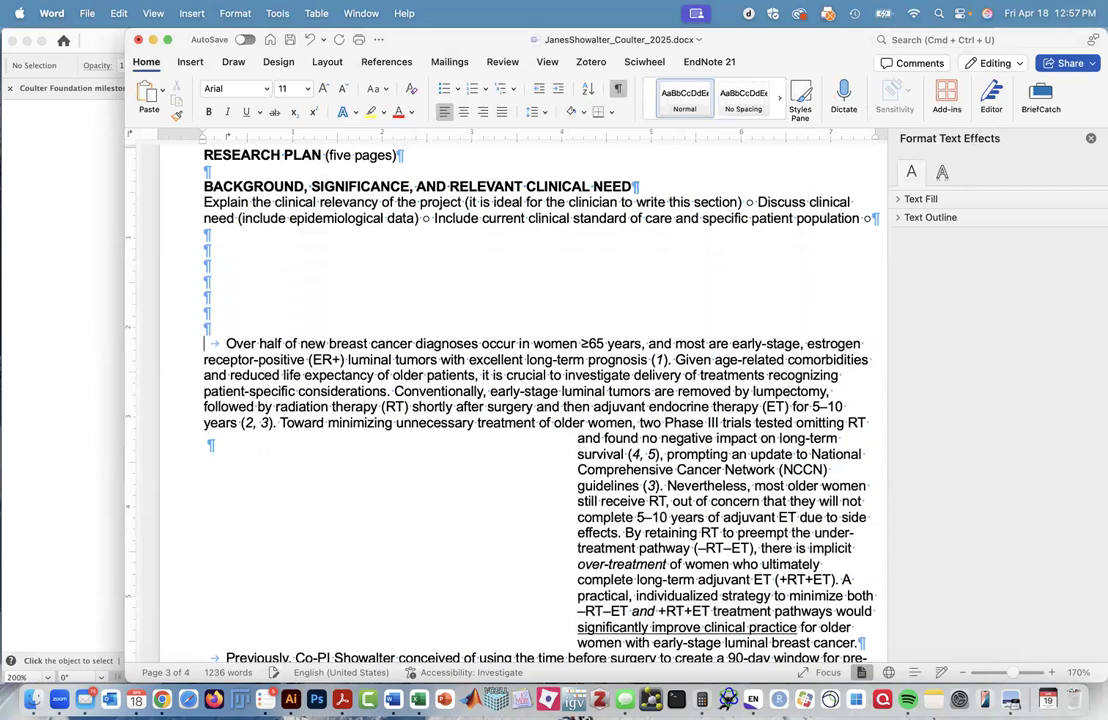
- Remove the extra blank lines before the paragraph beginning "Over half of new breast cancer diagnoses", keeping a single one
{"action": "key", "text": "BackSpace"}
{"action": "key", "text": "BackSpace"}
{"action": "key", "text": "BackSpace"}
{"action": "key", "text": "BackSpace"}
{"action": "key", "text": "BackSpace"}
{"action": "key", "text": "BackSpace"}
{"action": "key", "text": "BackSpace"}
{"action": "key", "text": "BackSpace"}
{"action": "key", "text": "BackSpace"}
{"action": "key", "text": "BackSpace"}
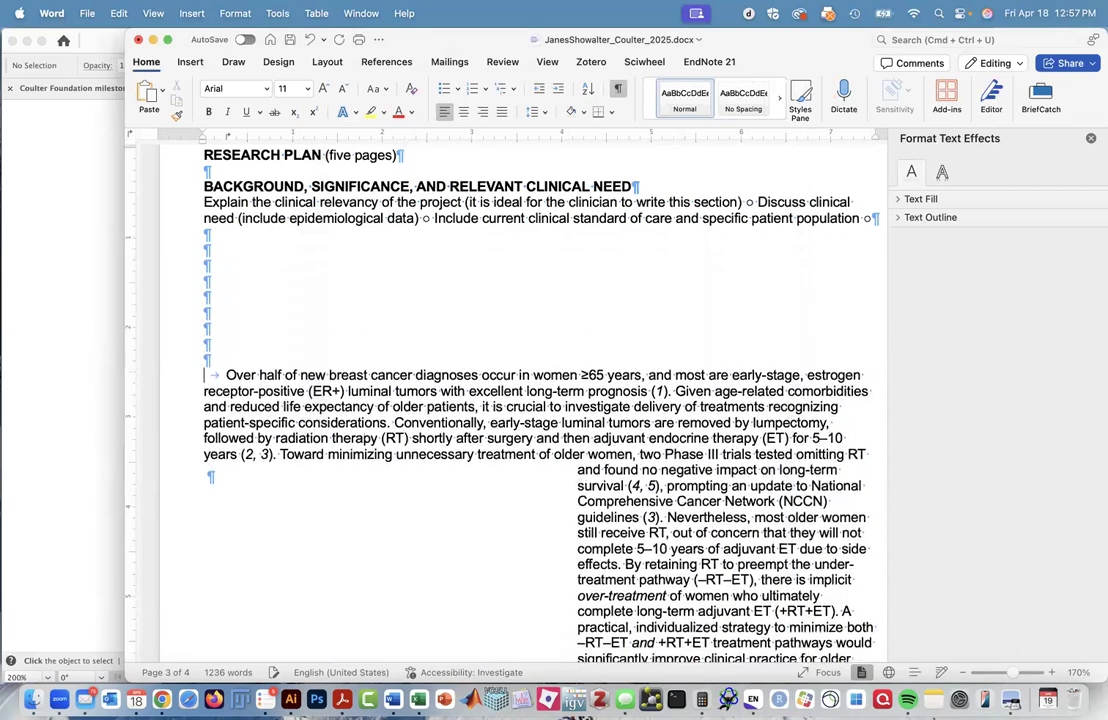
{"action": "key", "text": "BackSpace"}
{"action": "key", "text": "BackSpace"}
{"action": "key", "text": "BackSpace"}
{"action": "key", "text": "Return"}
- Move the text box's anchor to the paragraph beginning "Previously" and insert several blank lines before that paragraph
{"action": "left_click", "coordinate": [370, 386]}
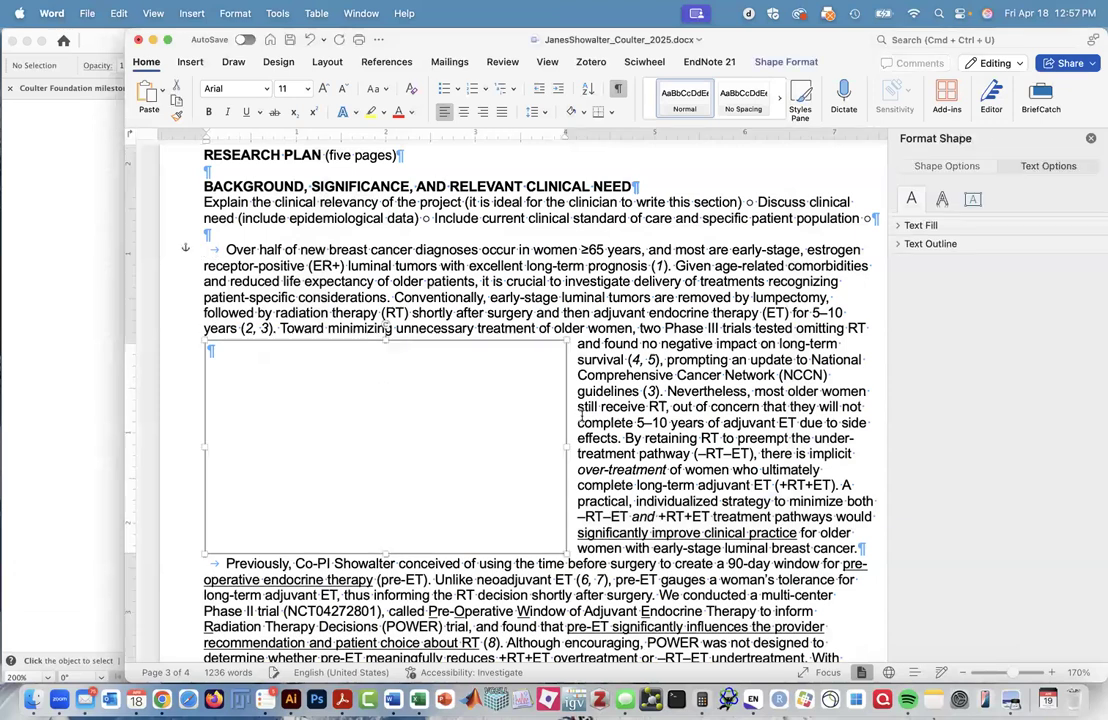
{"action": "scroll", "coordinate": [313, 307], "scroll_direction": "down", "scroll_amount": 3}
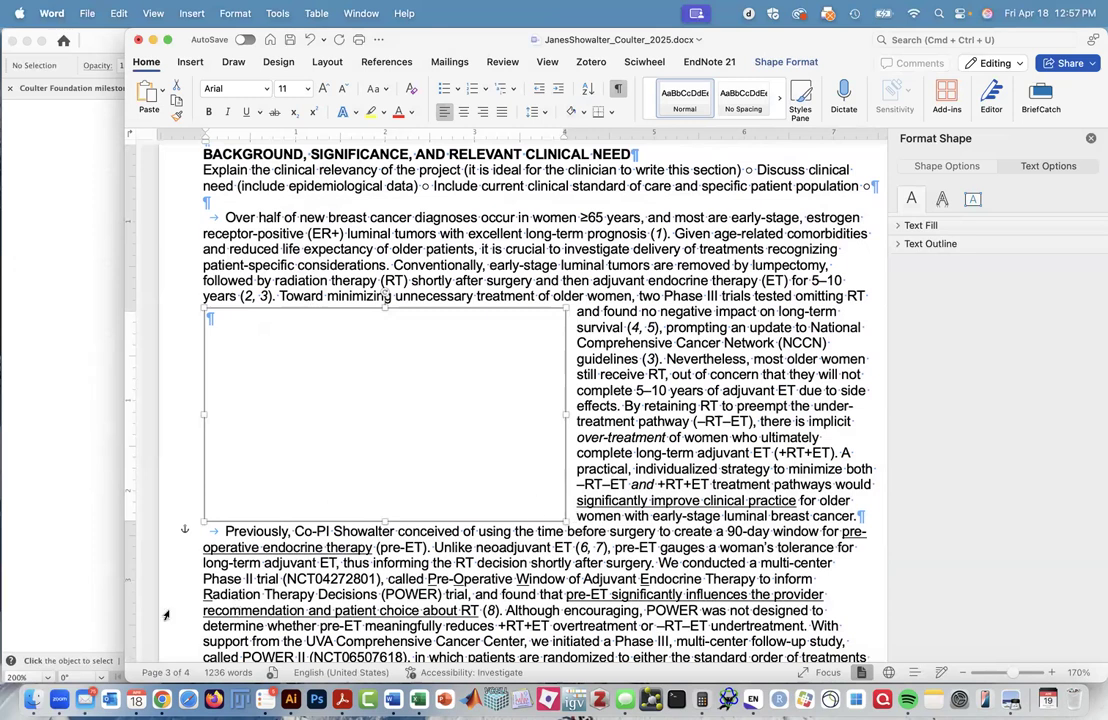
{"action": "left_click", "coordinate": [215, 531]}
{"action": "key", "text": "Return"}
{"action": "key", "text": "Return"}
{"action": "key", "text": "Return"}
{"action": "key", "text": "Return"}
{"action": "key", "text": "Return"}
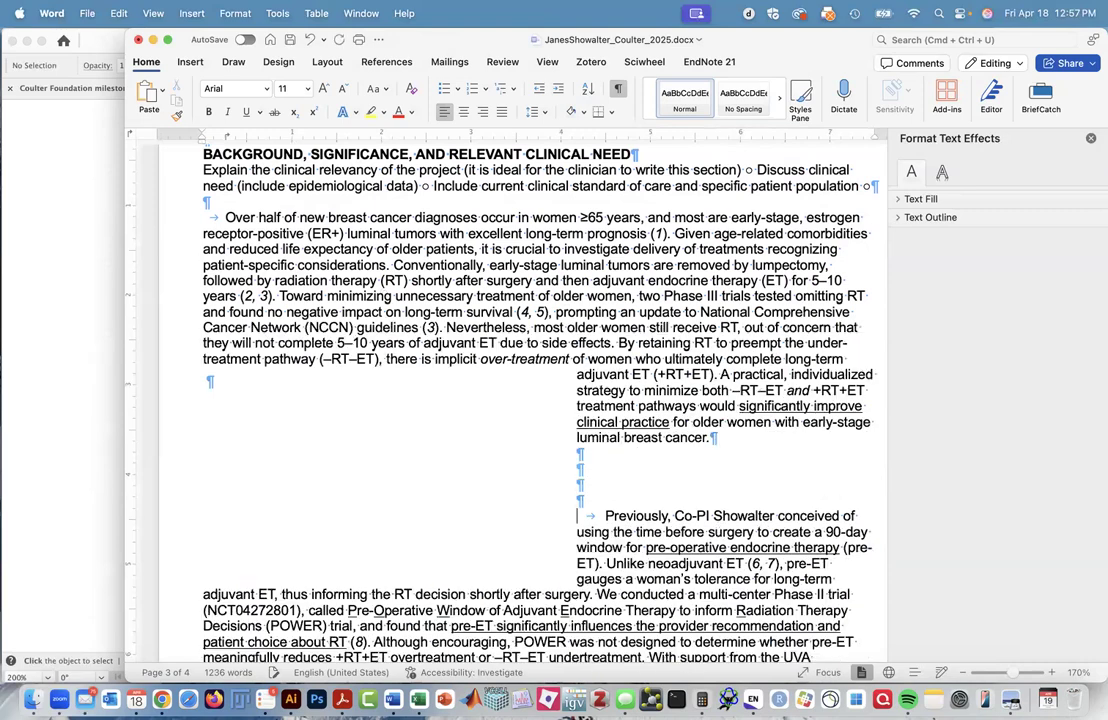
- Remove the blank lines before the "Previously" paragraph and move the text box's anchor to the paragraph beginning "Over half"
{"action": "key", "text": "BackSpace"}
{"action": "key", "text": "BackSpace"}
{"action": "key", "text": "BackSpace"}
{"action": "key", "text": "BackSpace"}
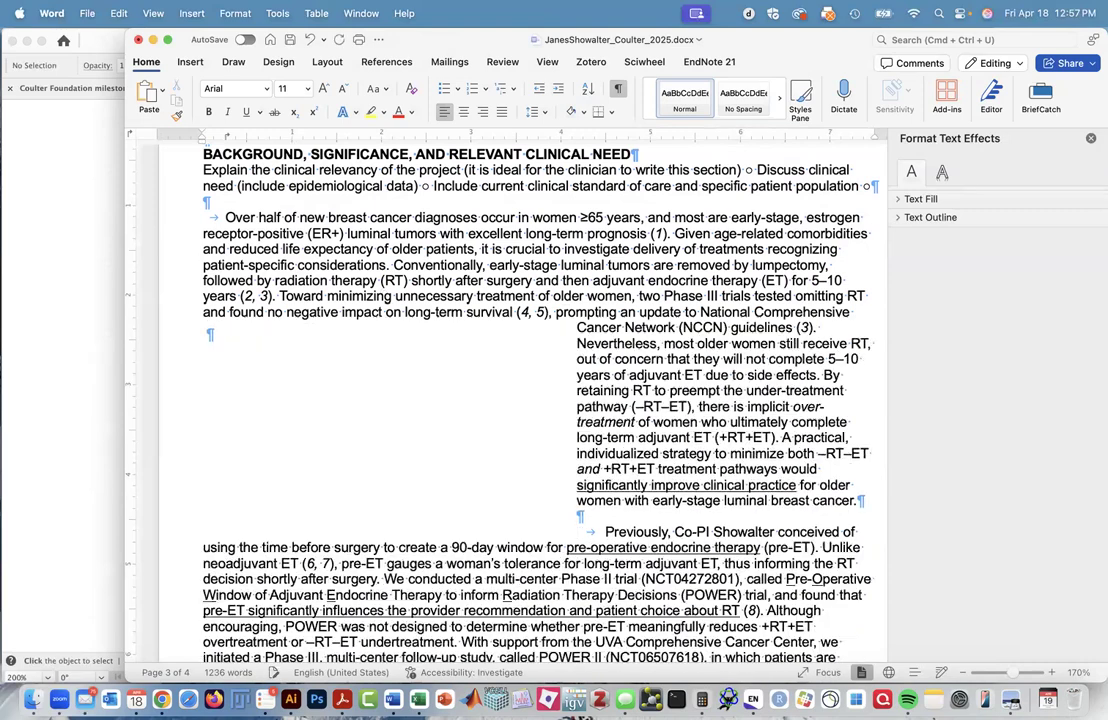
{"action": "key", "text": "BackSpace"}
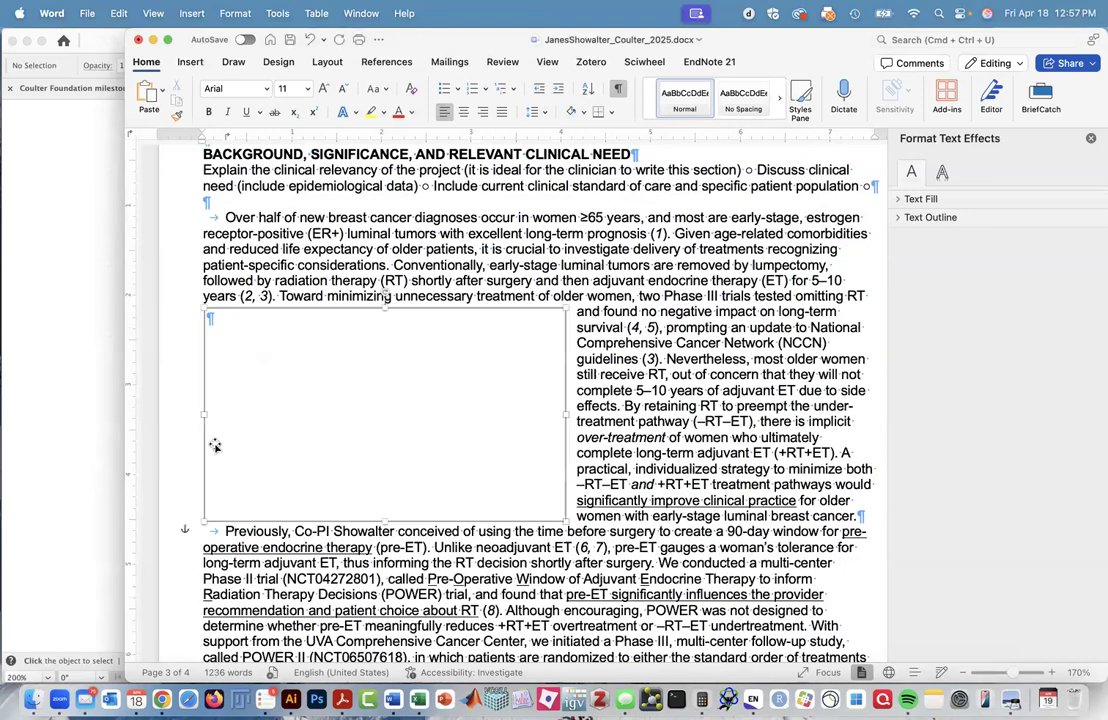
{"action": "left_click", "coordinate": [215, 448]}
{"action": "left_click_drag", "start_coordinate": [188, 530], "coordinate": [184, 215]}
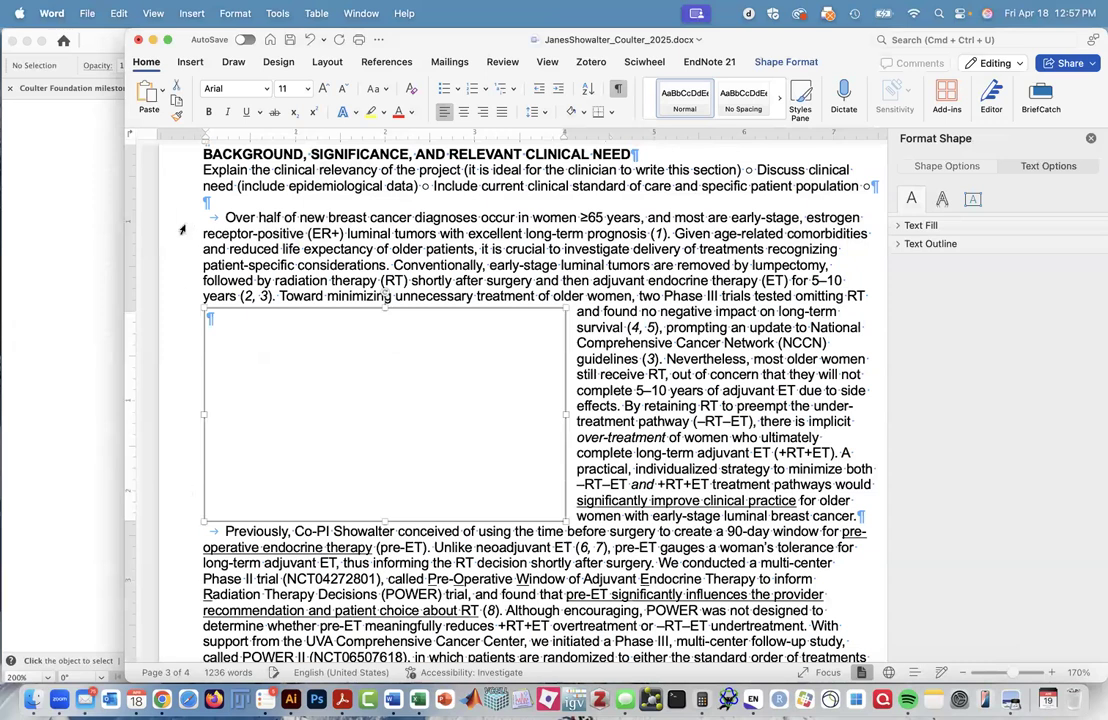
- Test the text box's anchoring by inserting a run of blank lines before the "Previously" paragraph and deleting them again
{"action": "left_click", "coordinate": [206, 533]}
{"action": "key", "text": "Return"}
{"action": "key", "text": "Return"}
{"action": "key", "text": "Return"}
{"action": "key", "text": "Return"}
{"action": "key", "text": "Return"}
{"action": "key", "text": "Return"}
{"action": "key", "text": "Return"}
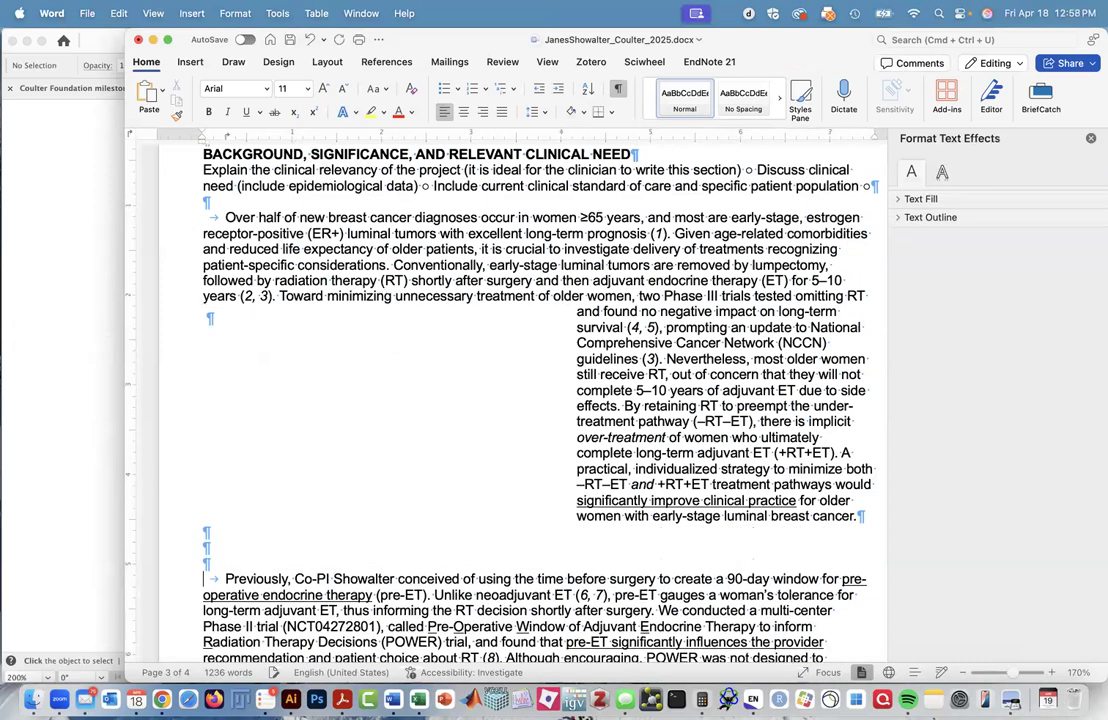
{"action": "key", "text": "BackSpace"}
{"action": "key", "text": "BackSpace"}
{"action": "key", "text": "BackSpace"}
{"action": "key", "text": "BackSpace"}
{"action": "key", "text": "BackSpace"}
{"action": "key", "text": "BackSpace"}
{"action": "key", "text": "BackSpace"}
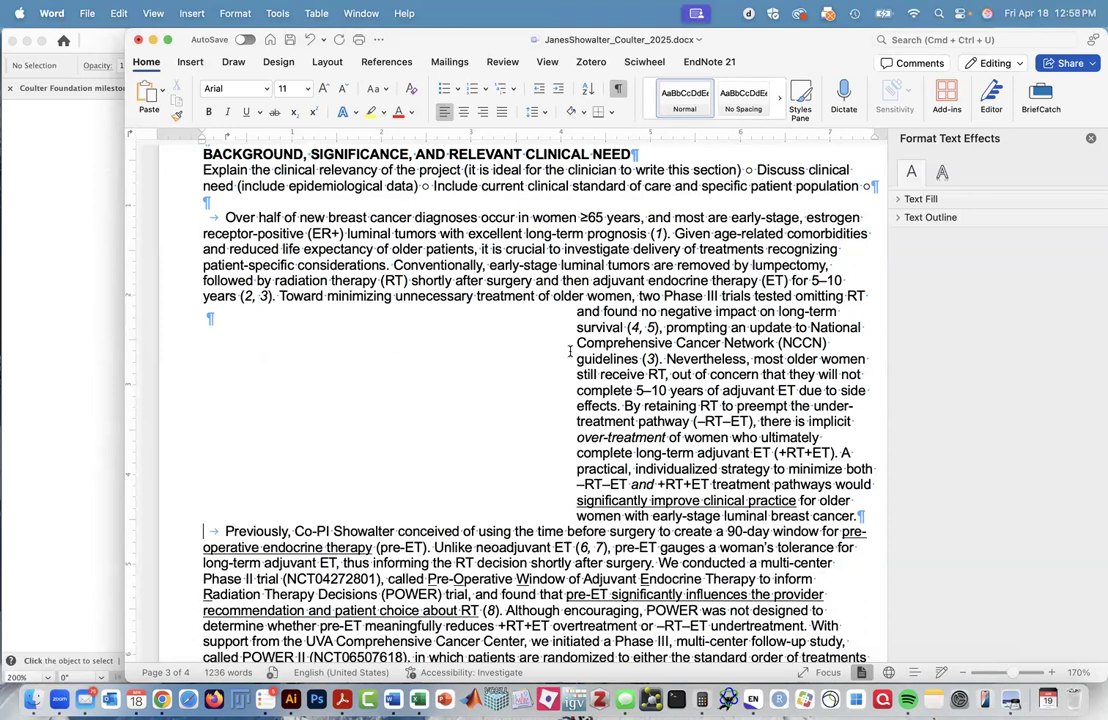
- Turn off the Move object with text option in the text box's Advanced Layout position settings
{"action": "left_click", "coordinate": [521, 316]}
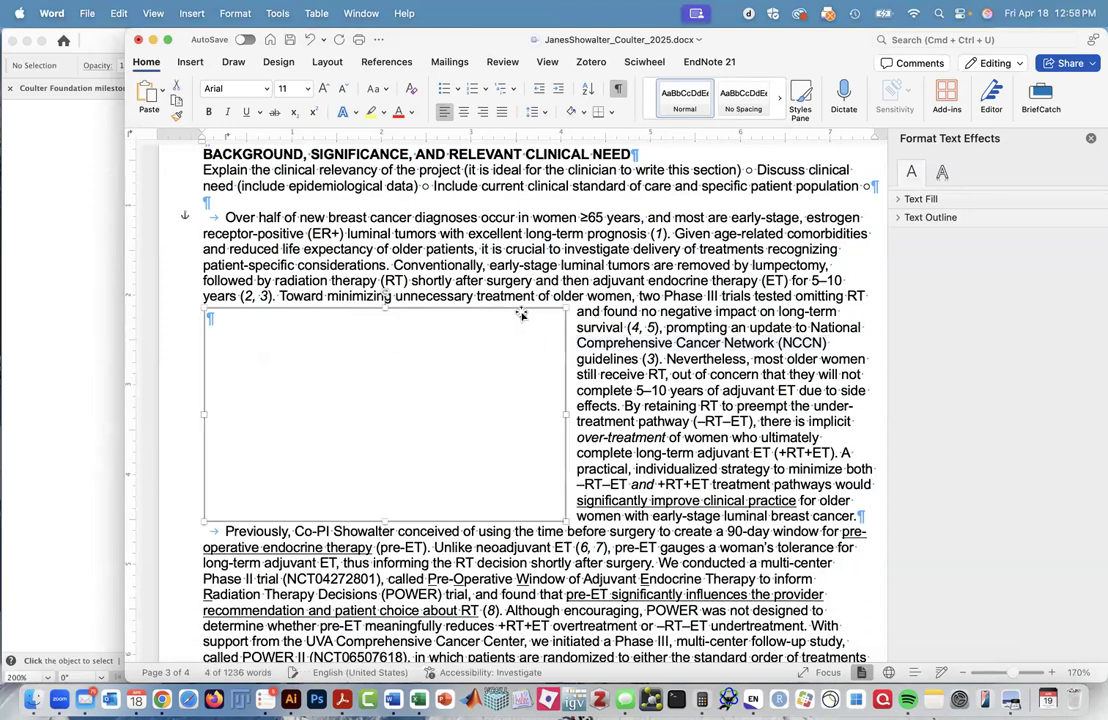
{"action": "right_click", "coordinate": [566, 382]}
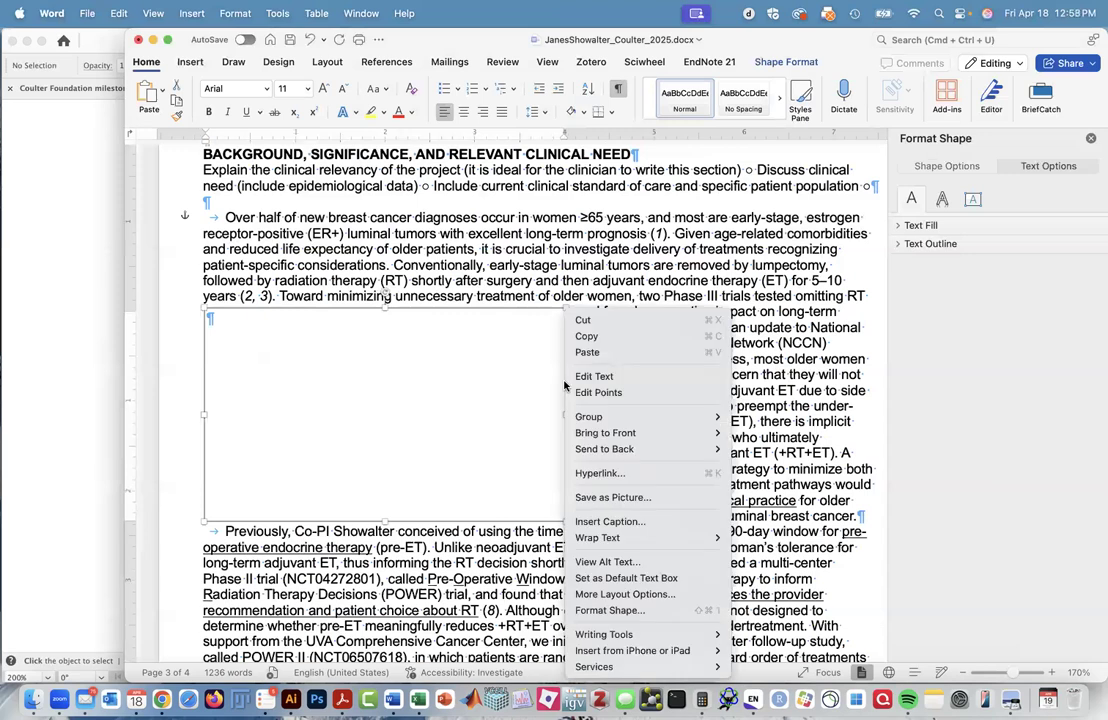
{"action": "left_click", "coordinate": [640, 594]}
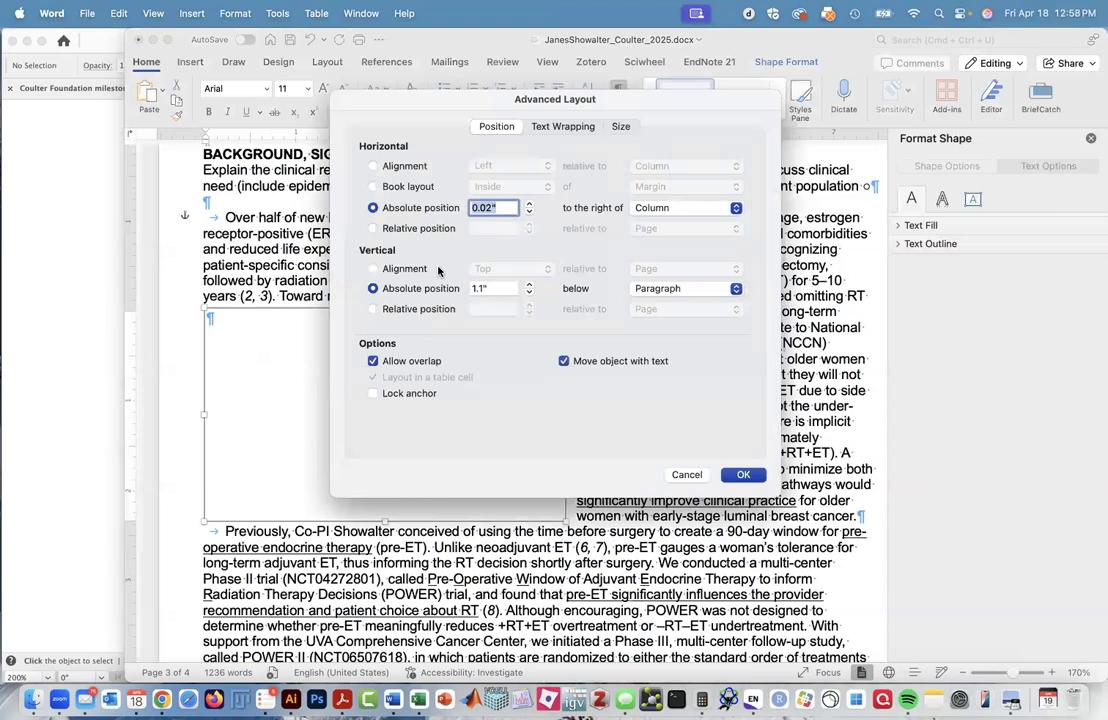
{"action": "left_click", "coordinate": [564, 361]}
{"action": "left_click", "coordinate": [735, 476]}
{"action": "left_click", "coordinate": [741, 476]}
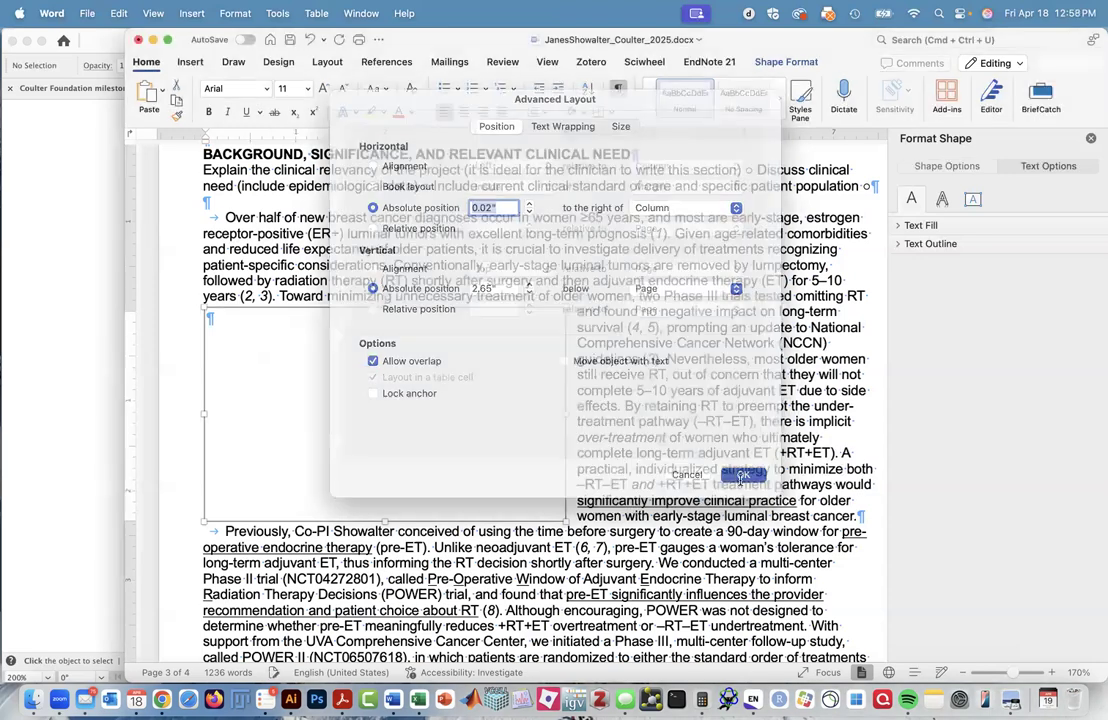
- Test the fixed text box by inserting a few blank lines before the "Over half" paragraph and deleting them again
{"action": "left_click", "coordinate": [198, 222]}
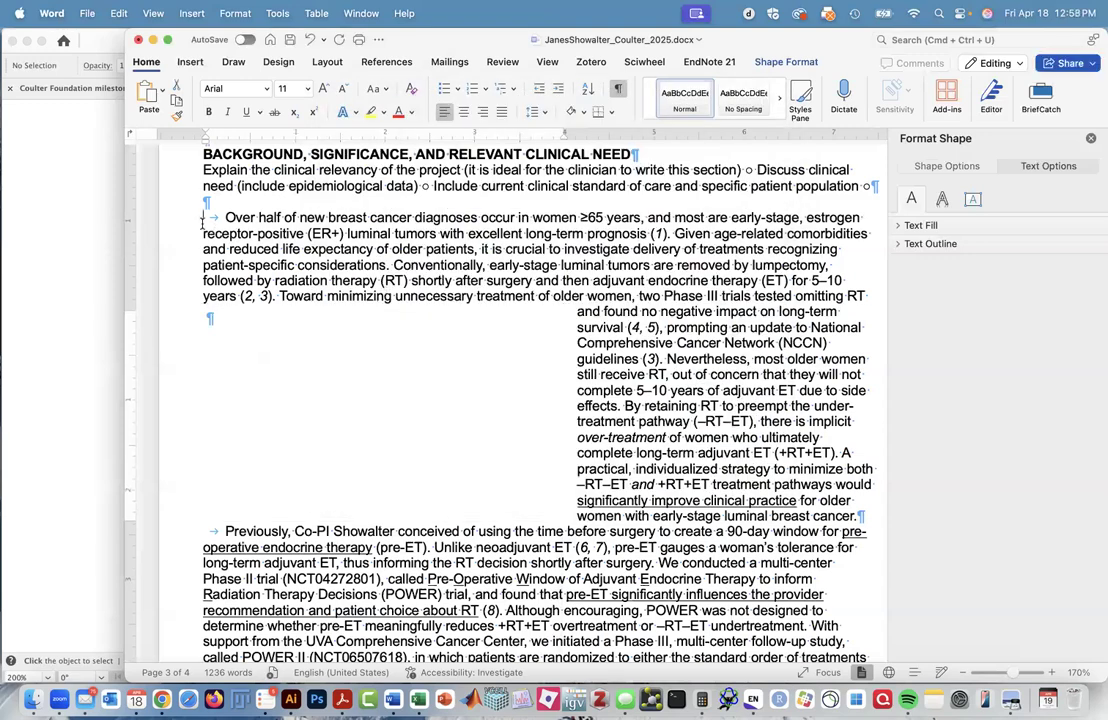
{"action": "key", "text": "Return"}
{"action": "key", "text": "Return"}
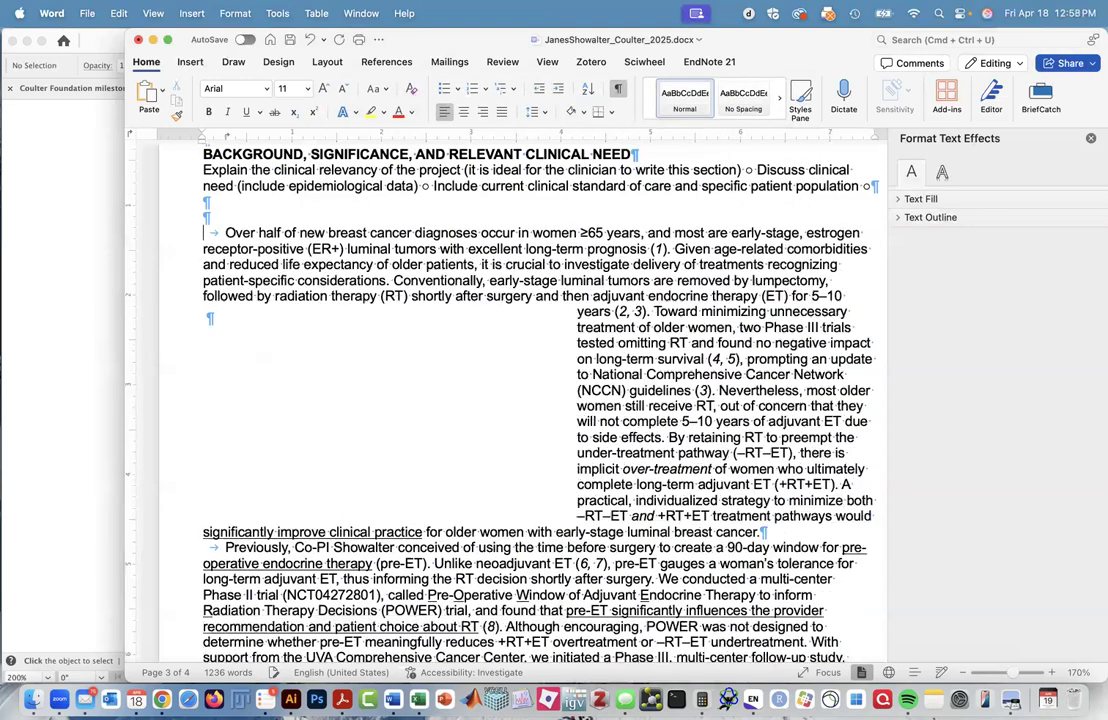
{"action": "key", "text": "Return"}
{"action": "key", "text": "BackSpace"}
{"action": "key", "text": "BackSpace"}
{"action": "key", "text": "BackSpace"}
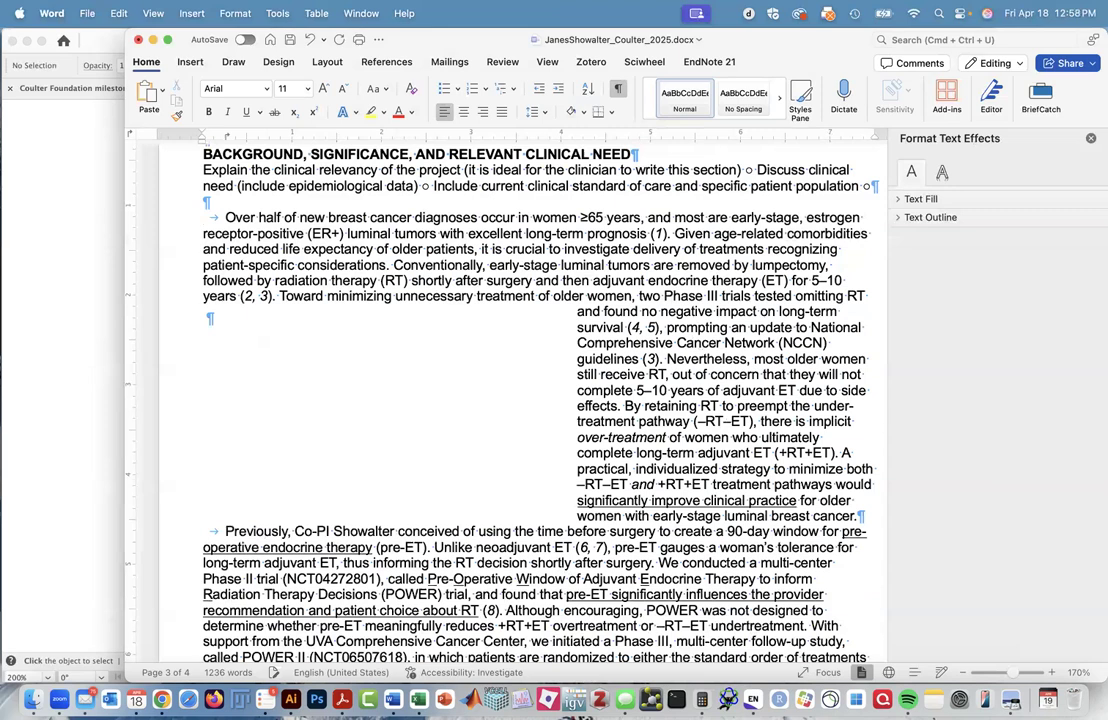
{"action": "key", "text": "BackSpace"}
{"action": "key", "text": "Return"}
- Turn on Move object with text in the text box's Advanced Layout position settings
{"action": "left_click", "coordinate": [562, 384]}
{"action": "right_click", "coordinate": [564, 312]}
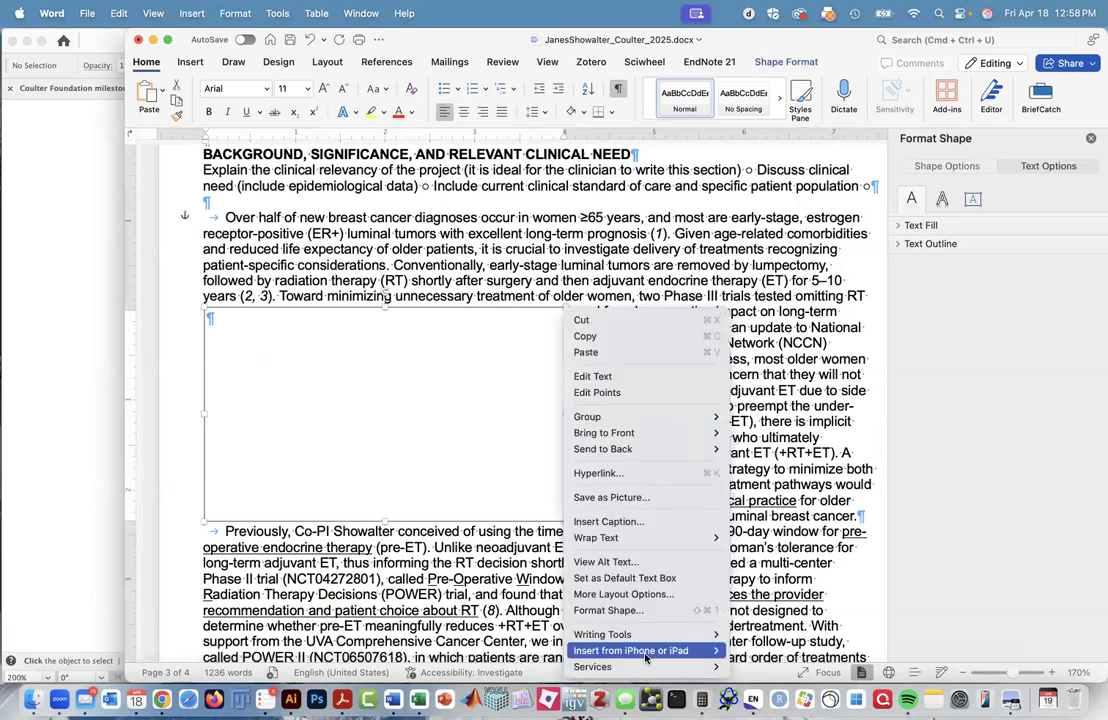
{"action": "left_click", "coordinate": [648, 596]}
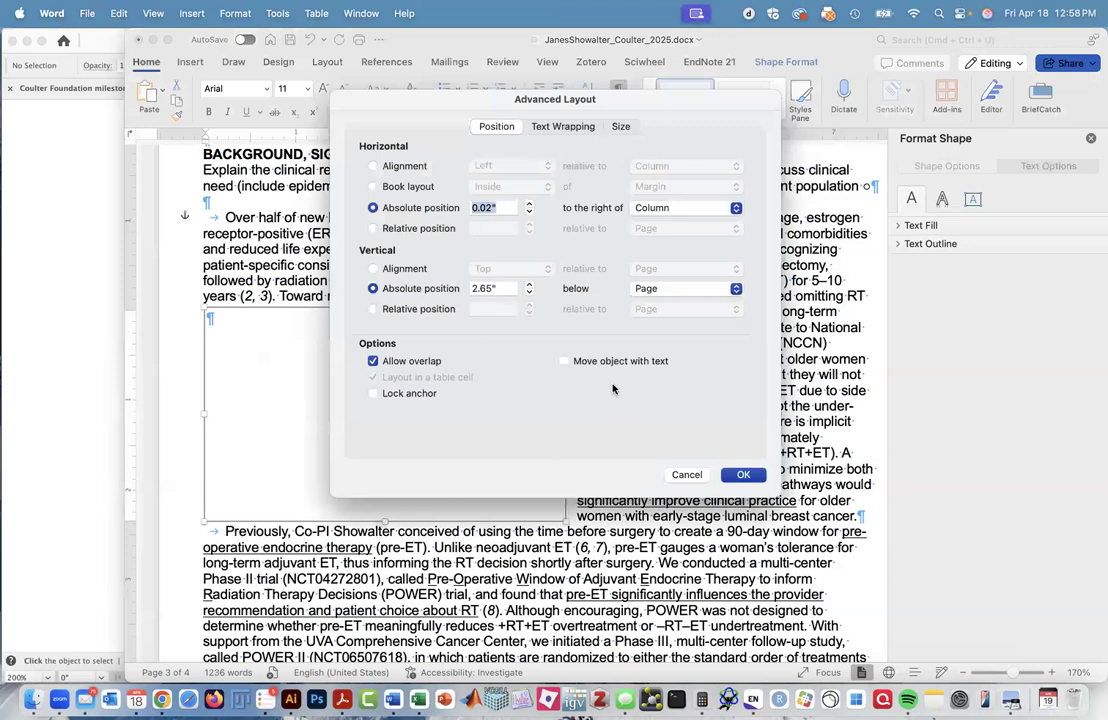
{"action": "left_click", "coordinate": [564, 361]}
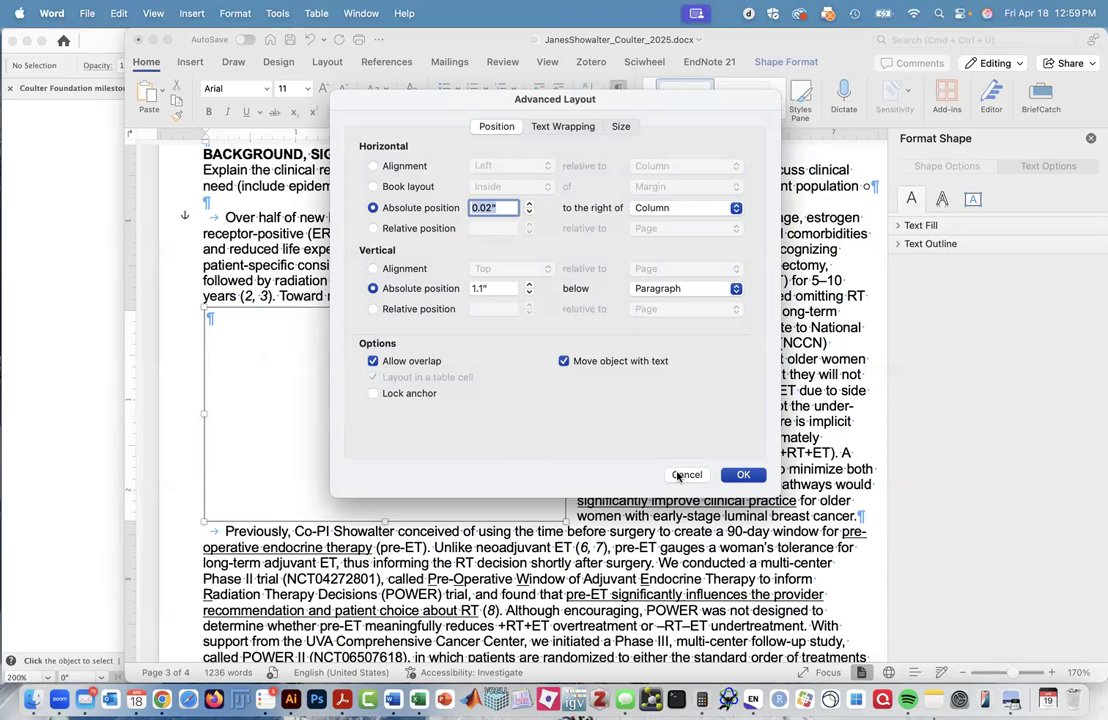
{"action": "left_click", "coordinate": [742, 474]}
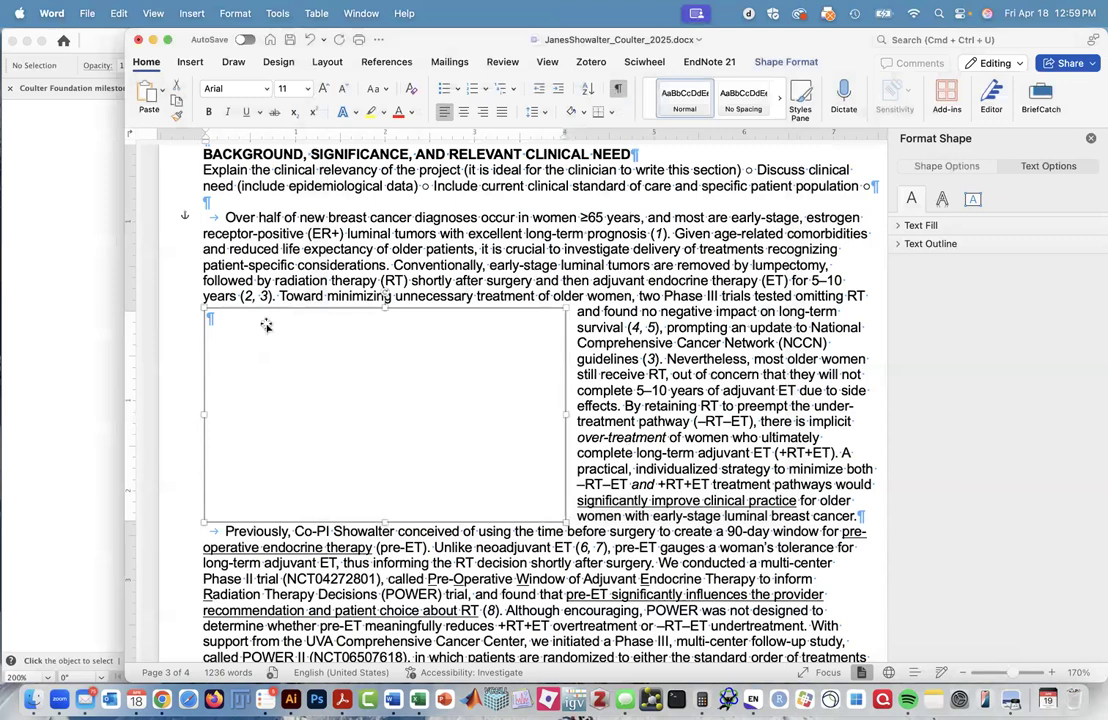
- Add a second blank paragraph inside the text box and place the cursor on its first line
{"action": "left_click", "coordinate": [215, 322]}
{"action": "key", "text": "Return"}
{"action": "left_click", "coordinate": [209, 317]}
- Switch to Illustrator and save the figure to the Desktop as Coulter Foundation milestones.ai in Adobe Illustrator format
{"action": "left_click", "coordinate": [41, 390]}
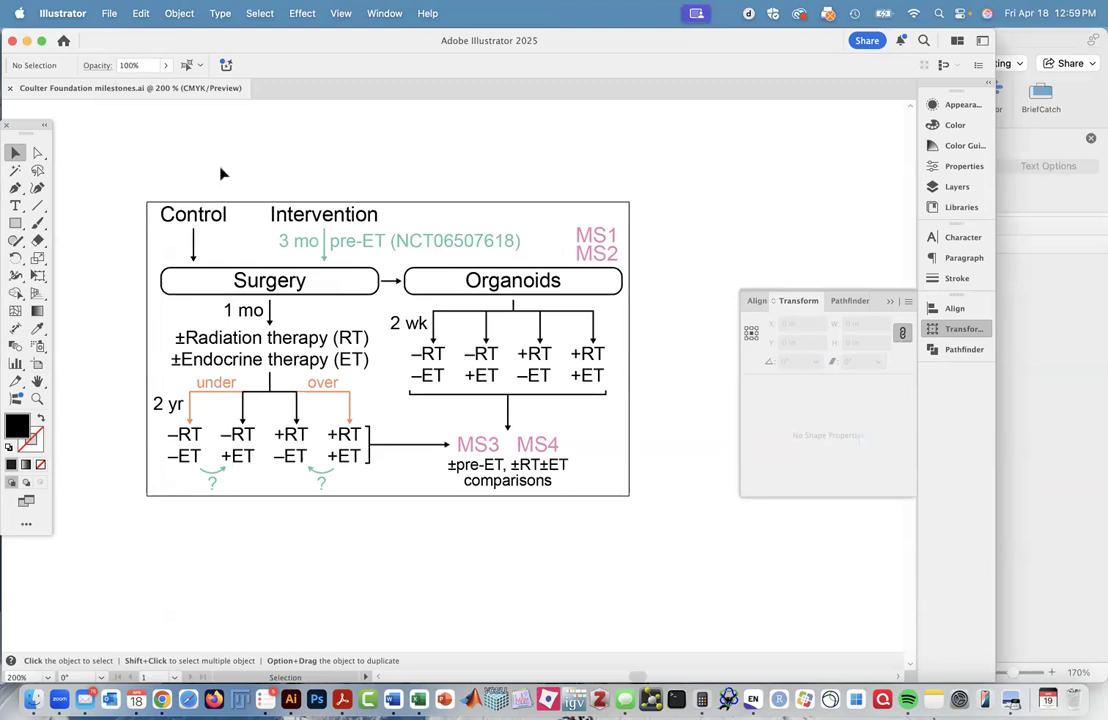
{"action": "key", "text": "super+shift+s"}
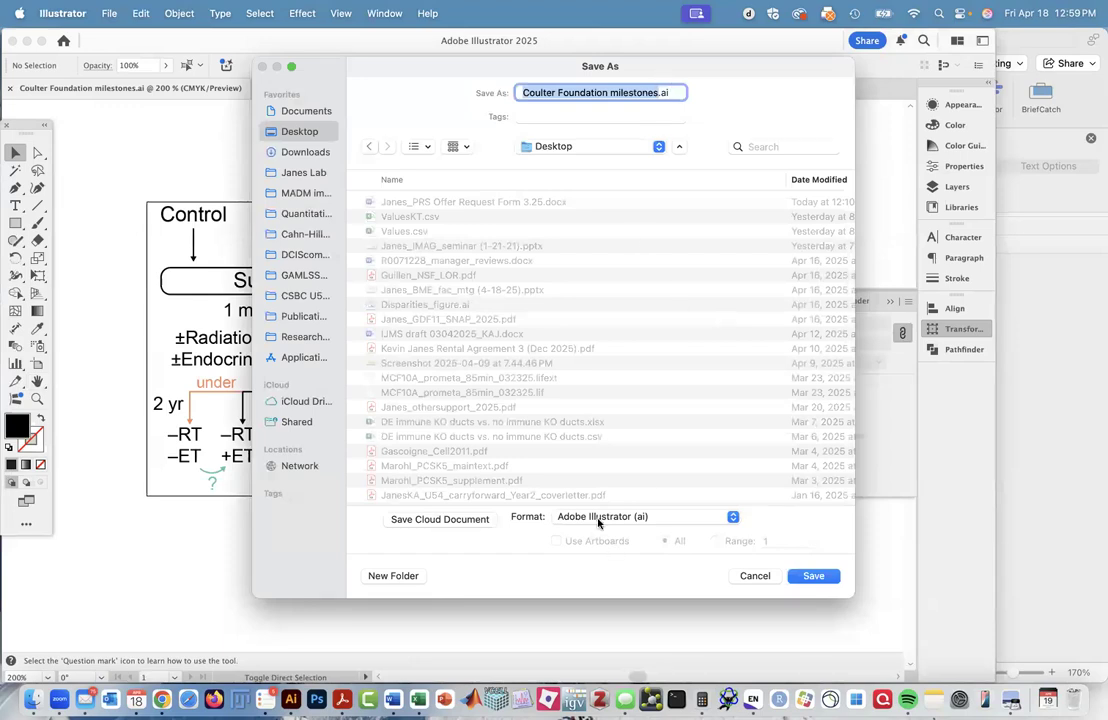
{"action": "left_click", "coordinate": [812, 578]}
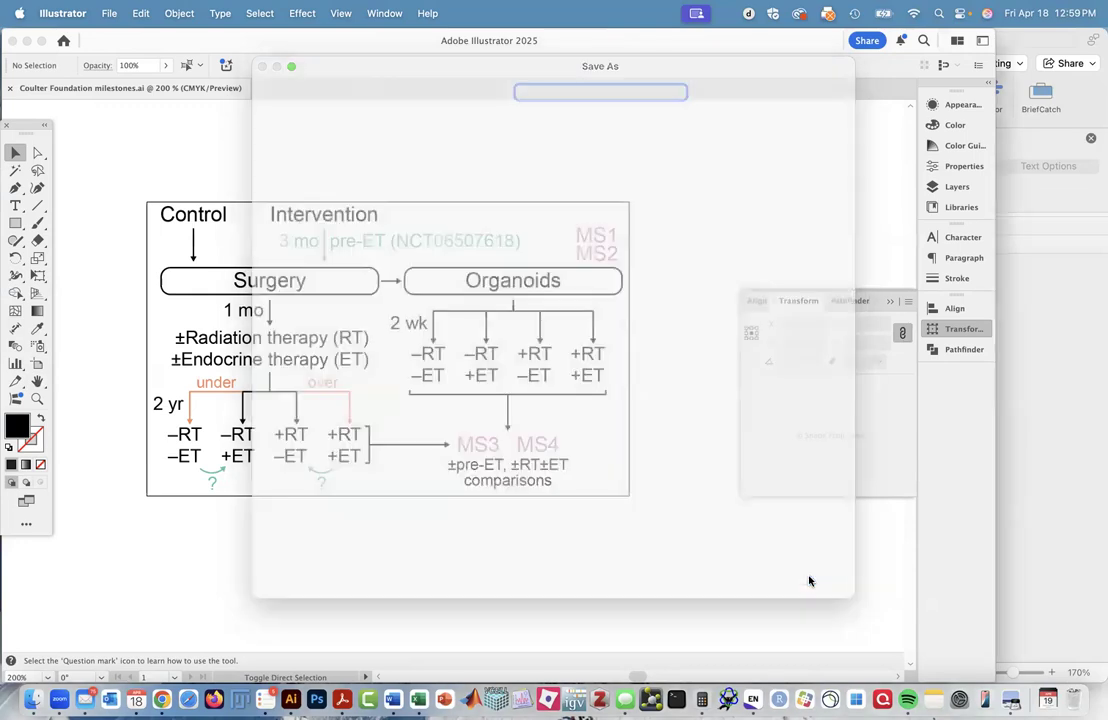
{"action": "left_click", "coordinate": [730, 592]}
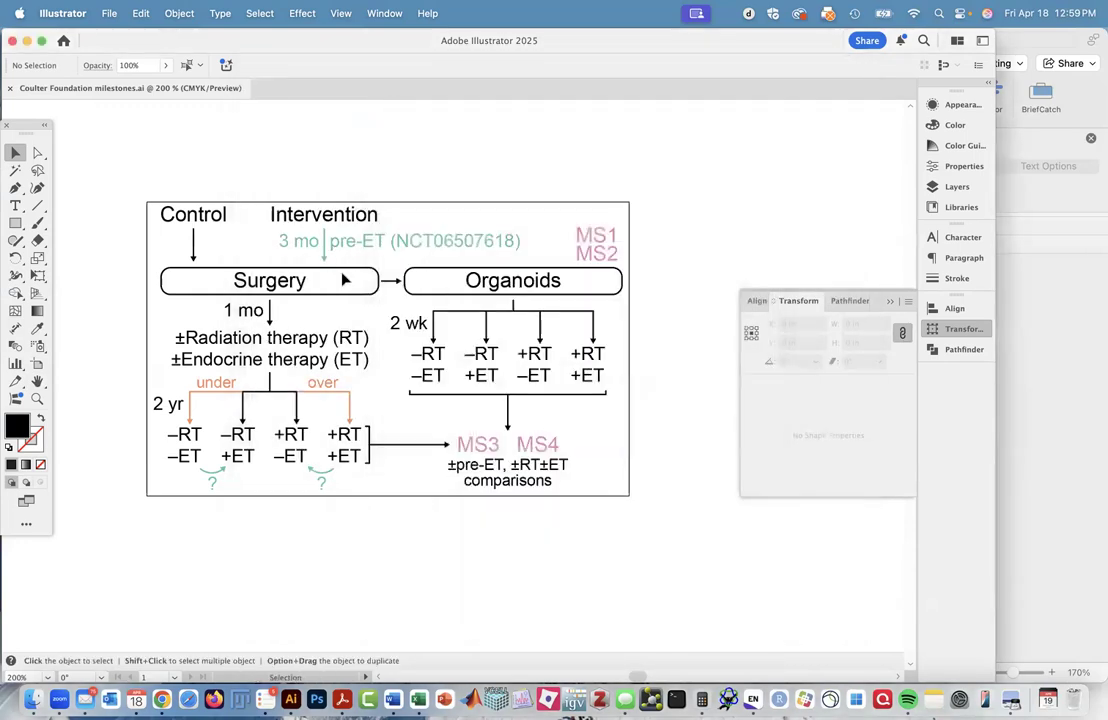
- Export the figure to the Desktop as Coulter Foundation milestones.png at 600 ppi, with Type Optimized anti-aliasing and a transparent background
{"action": "left_click", "coordinate": [109, 12]}
{"action": "mouse_move", "coordinate": [175, 362]}
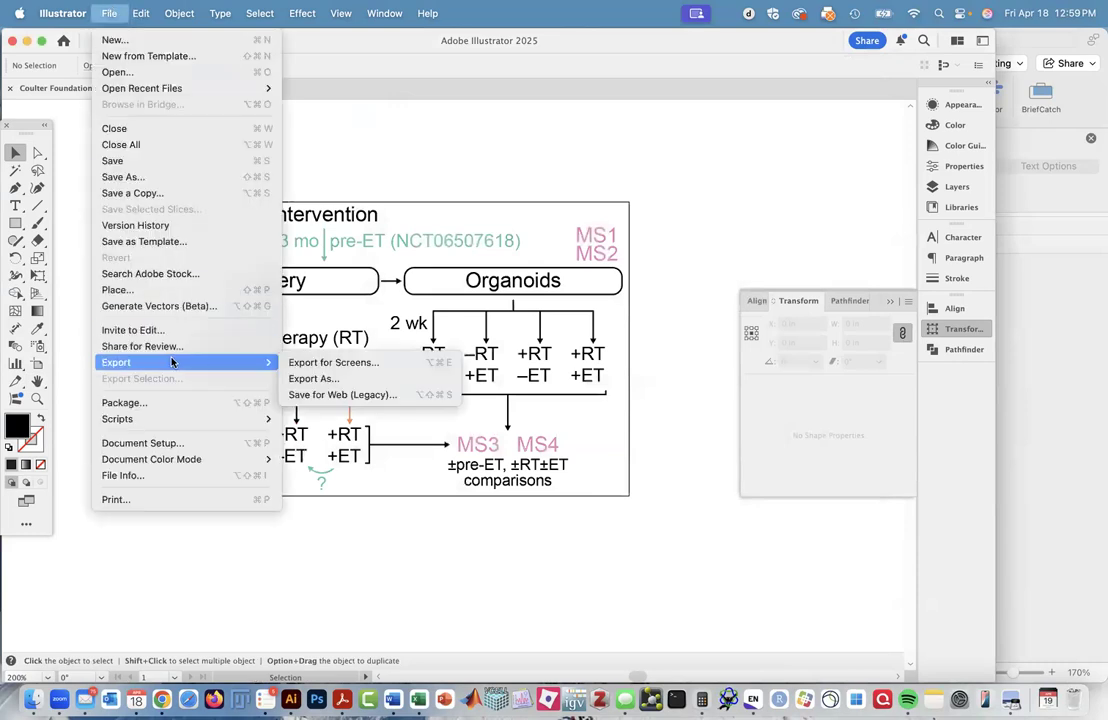
{"action": "left_click", "coordinate": [304, 378]}
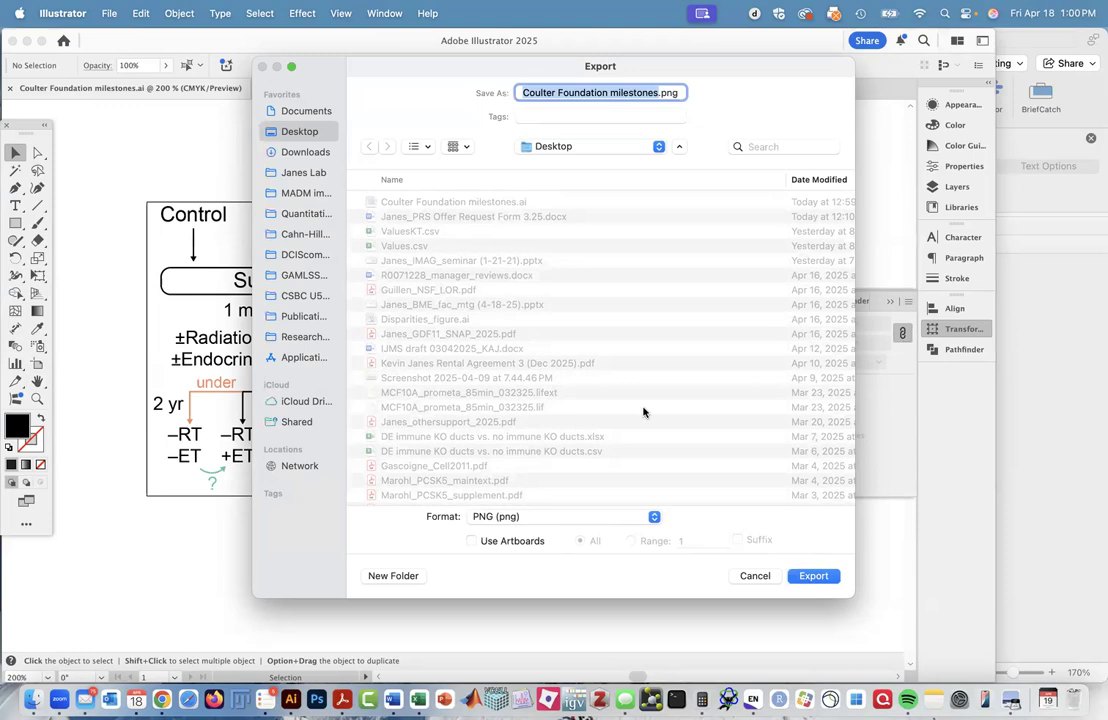
{"action": "left_click", "coordinate": [812, 576]}
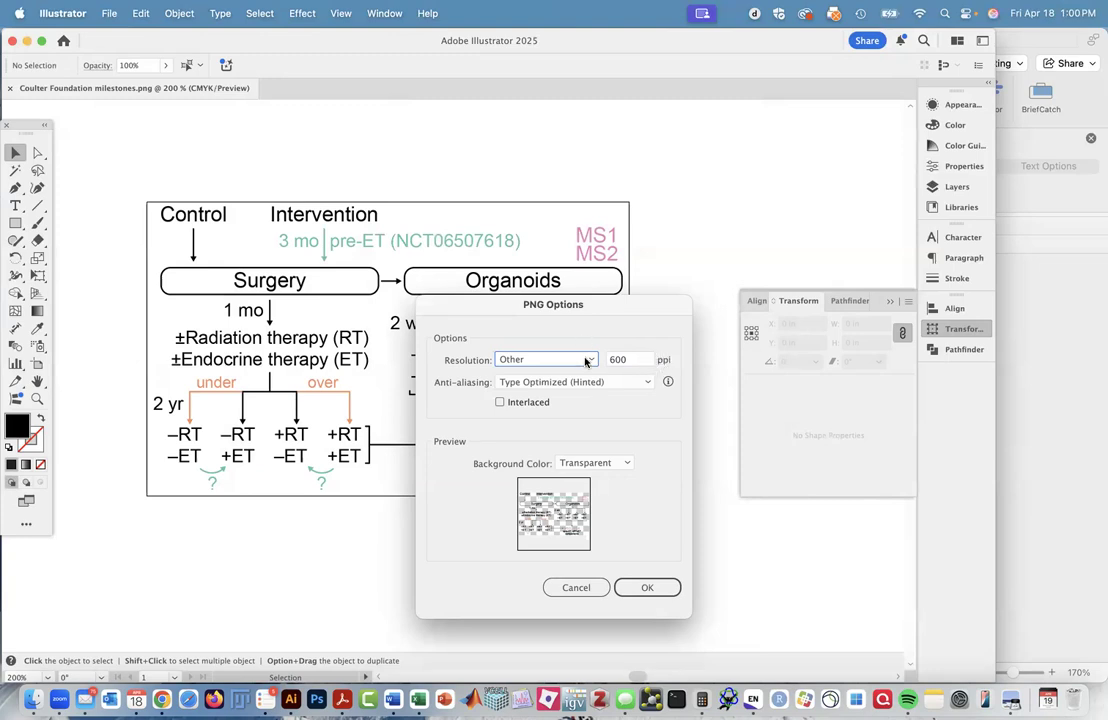
{"action": "left_click", "coordinate": [636, 592]}
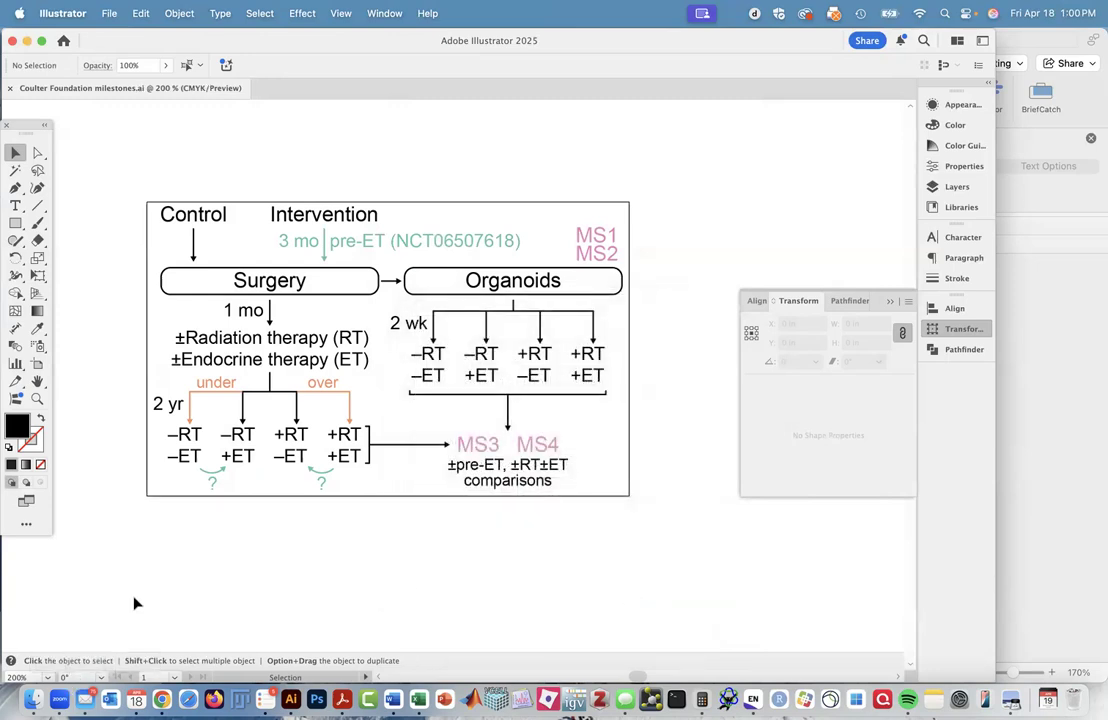
- Switch to Word and place the cursor on the first blank line inside the text box
{"action": "key", "text": "ctrl+Up"}
{"action": "left_click", "coordinate": [156, 646]}
{"action": "left_click", "coordinate": [392, 699]}
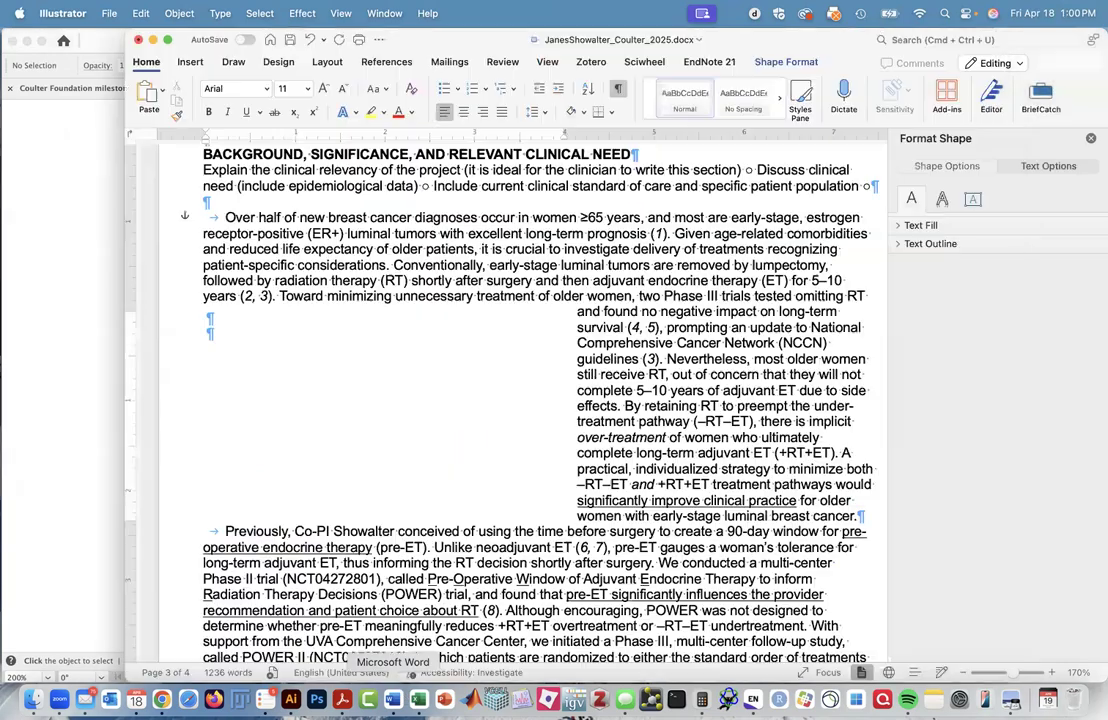
{"action": "left_click", "coordinate": [212, 316]}
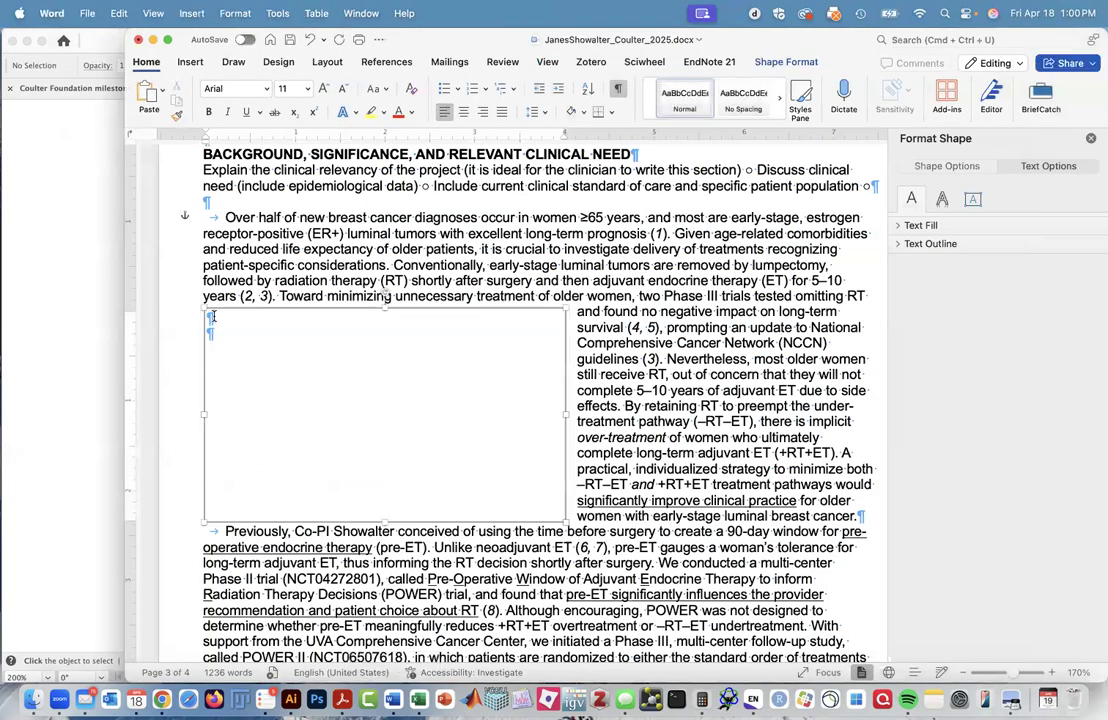
- Insert the picture Coulter Foundation milestones.ai from the Desktop into the text box, with the file filter set to All Files
{"action": "left_click", "coordinate": [191, 12]}
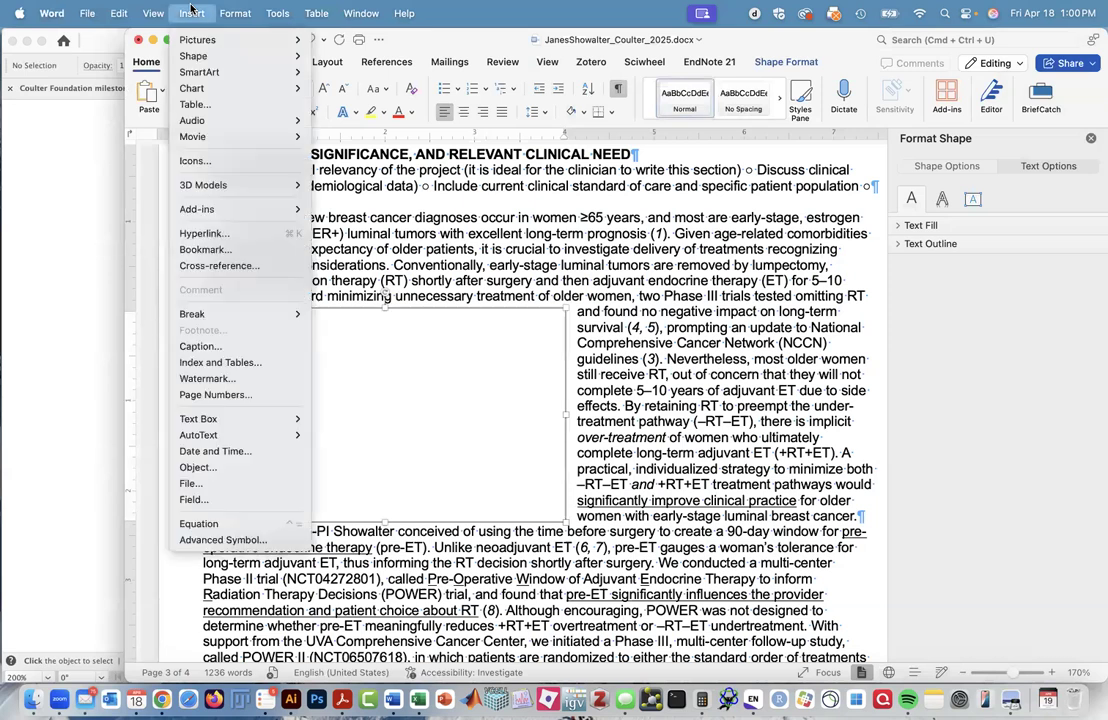
{"action": "mouse_move", "coordinate": [201, 41]}
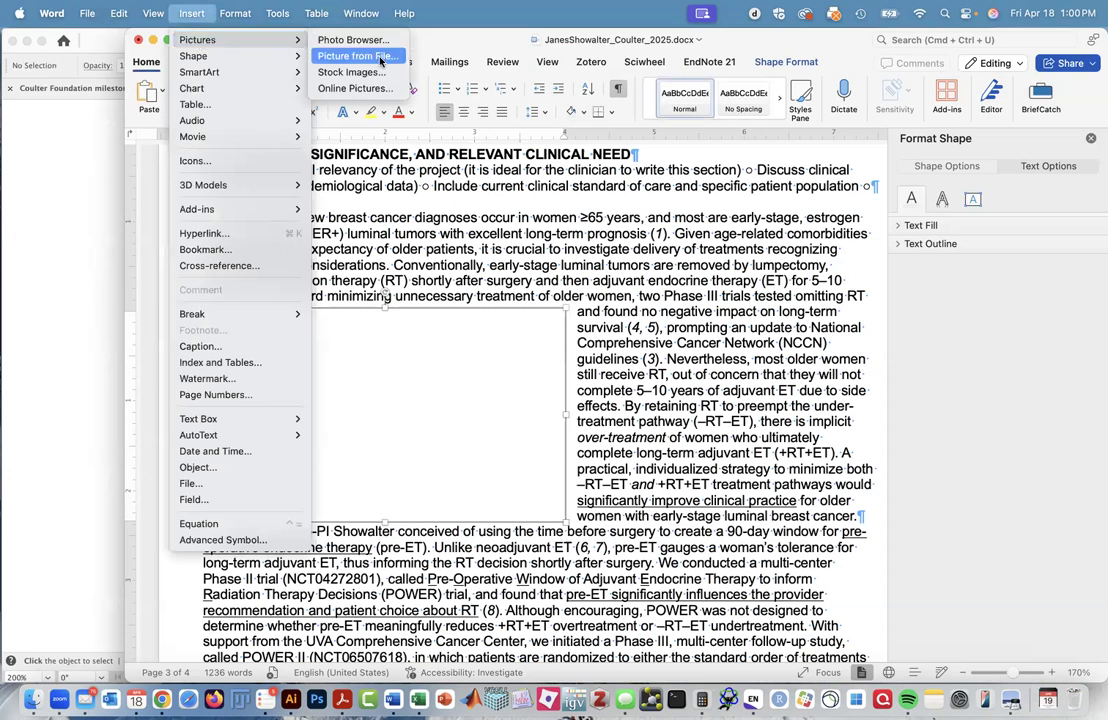
{"action": "left_click", "coordinate": [379, 57]}
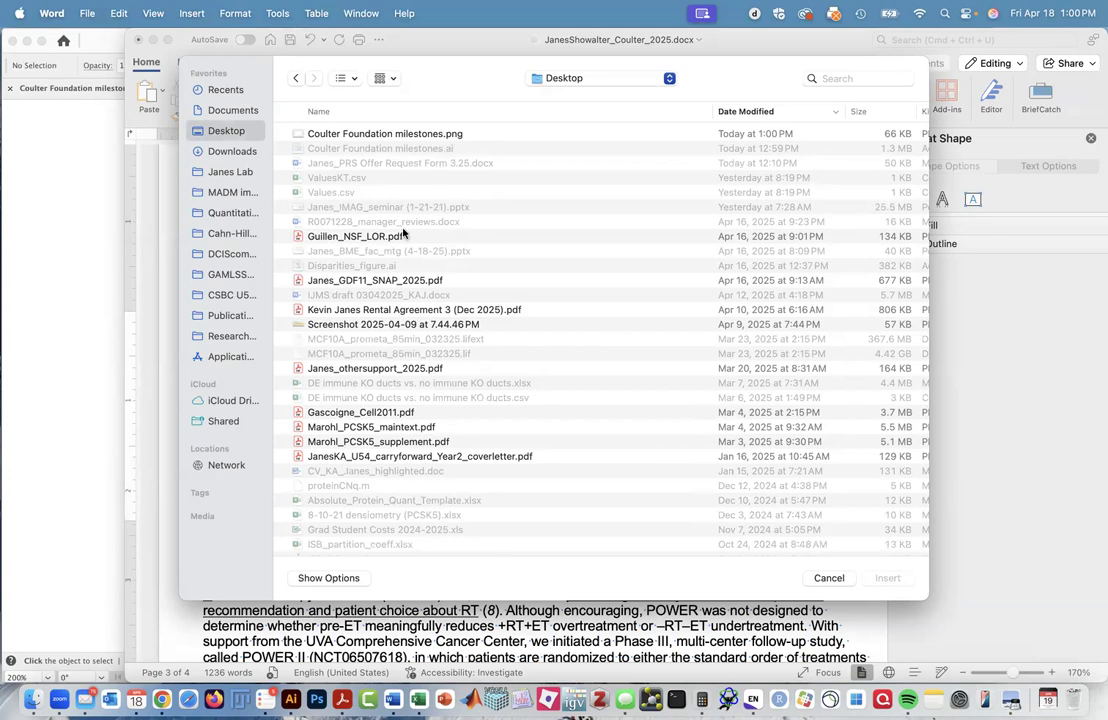
{"action": "left_click", "coordinate": [330, 578]}
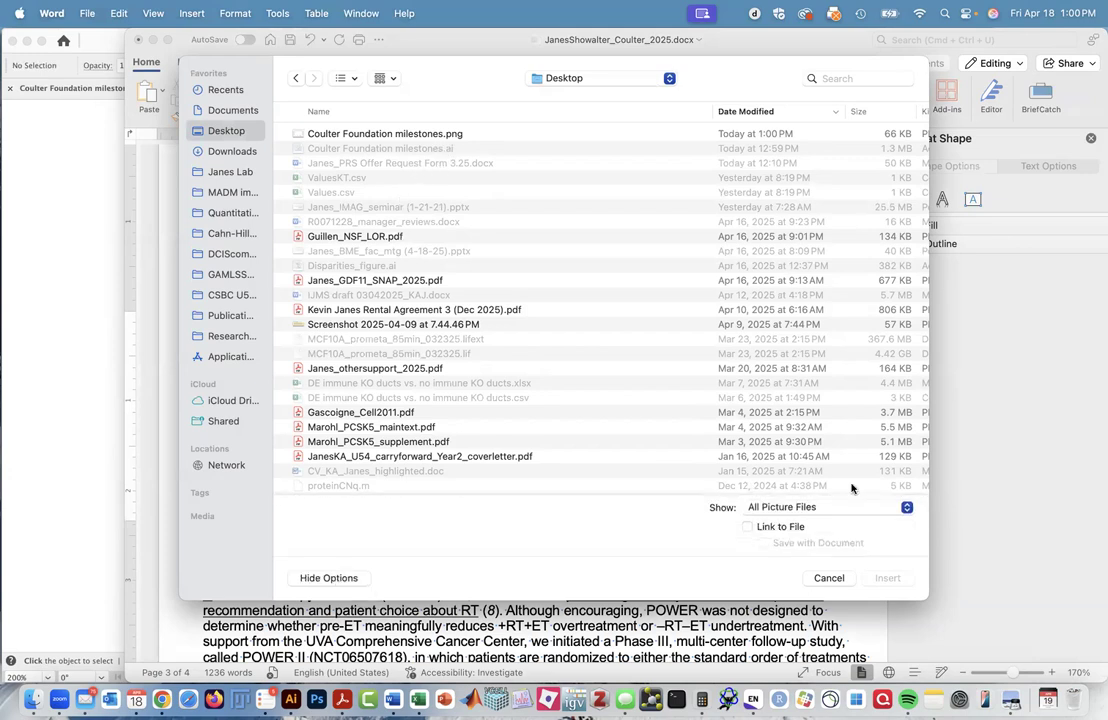
{"action": "left_click", "coordinate": [806, 509]}
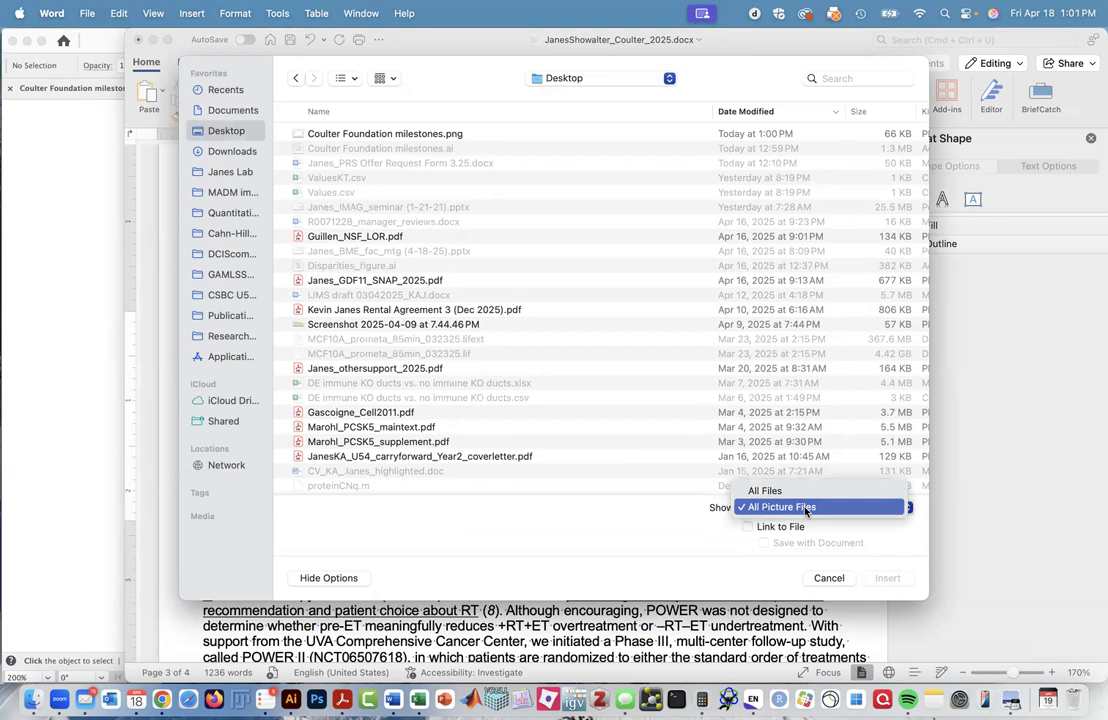
{"action": "left_click", "coordinate": [803, 490]}
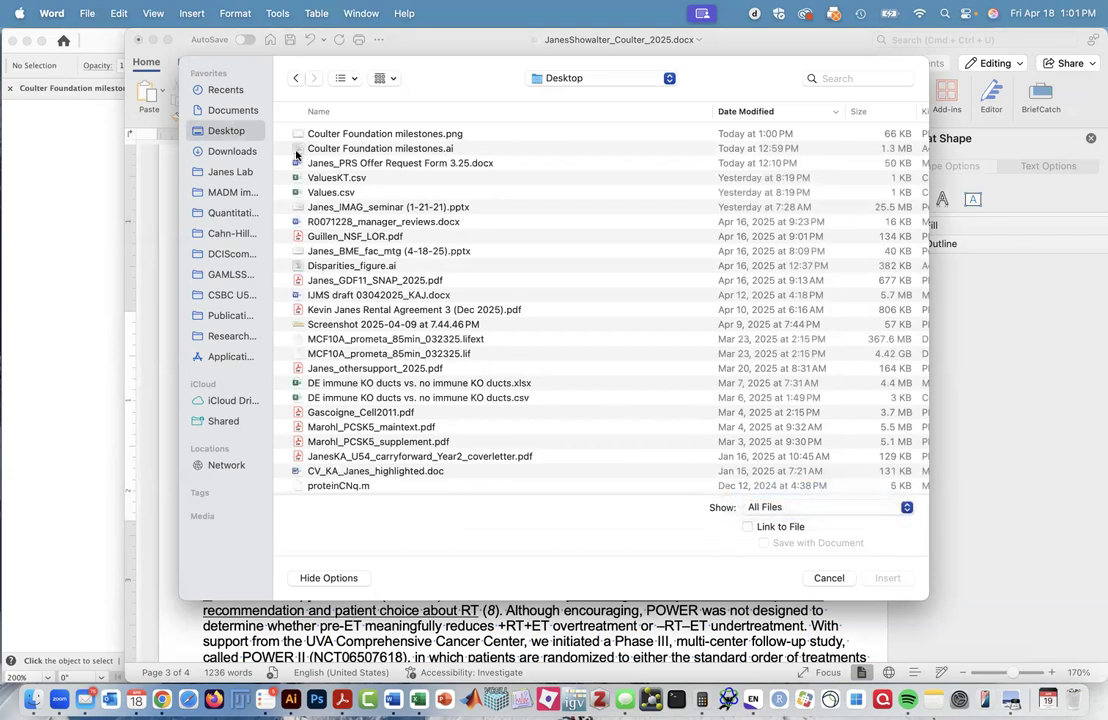
{"action": "double_click", "coordinate": [296, 150]}
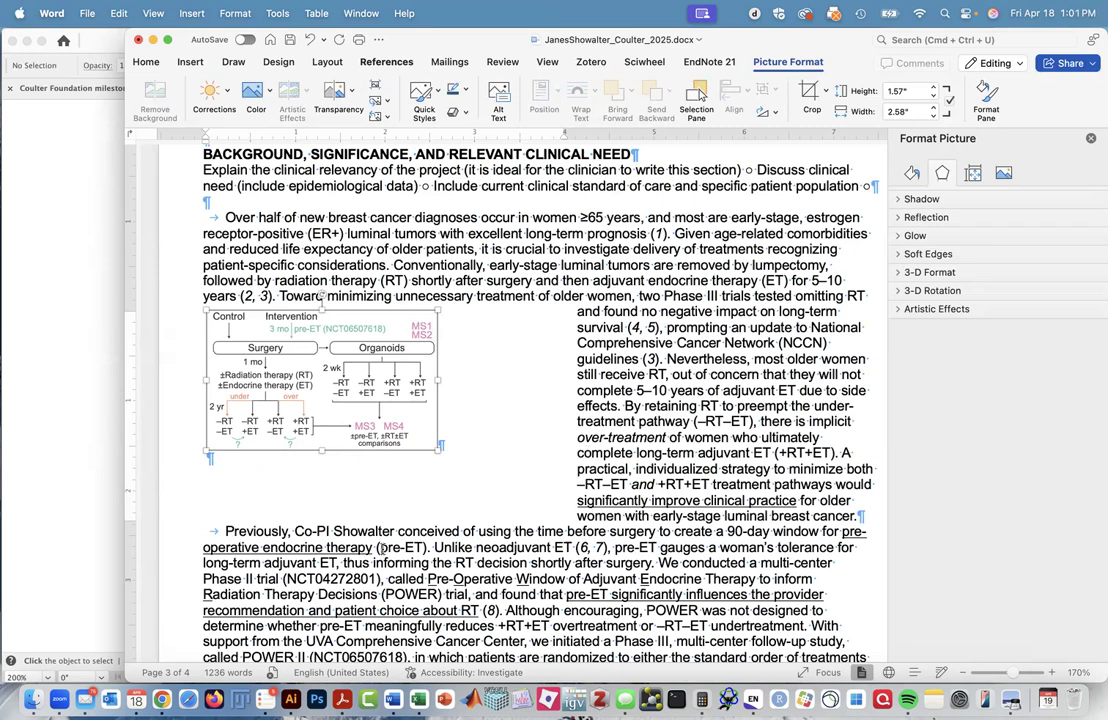
- Check the inserted picture's size and scale in Advanced Layout, and delete the picture from the text box
{"action": "left_click", "coordinate": [385, 471]}
{"action": "left_click", "coordinate": [409, 431]}
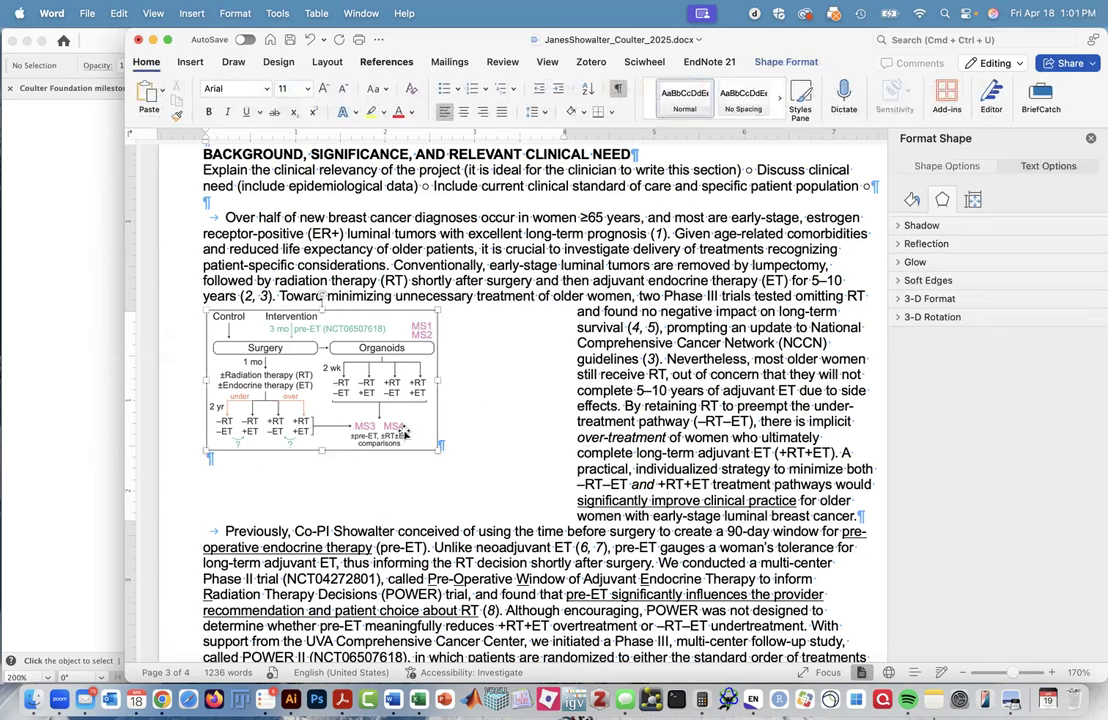
{"action": "right_click", "coordinate": [423, 369]}
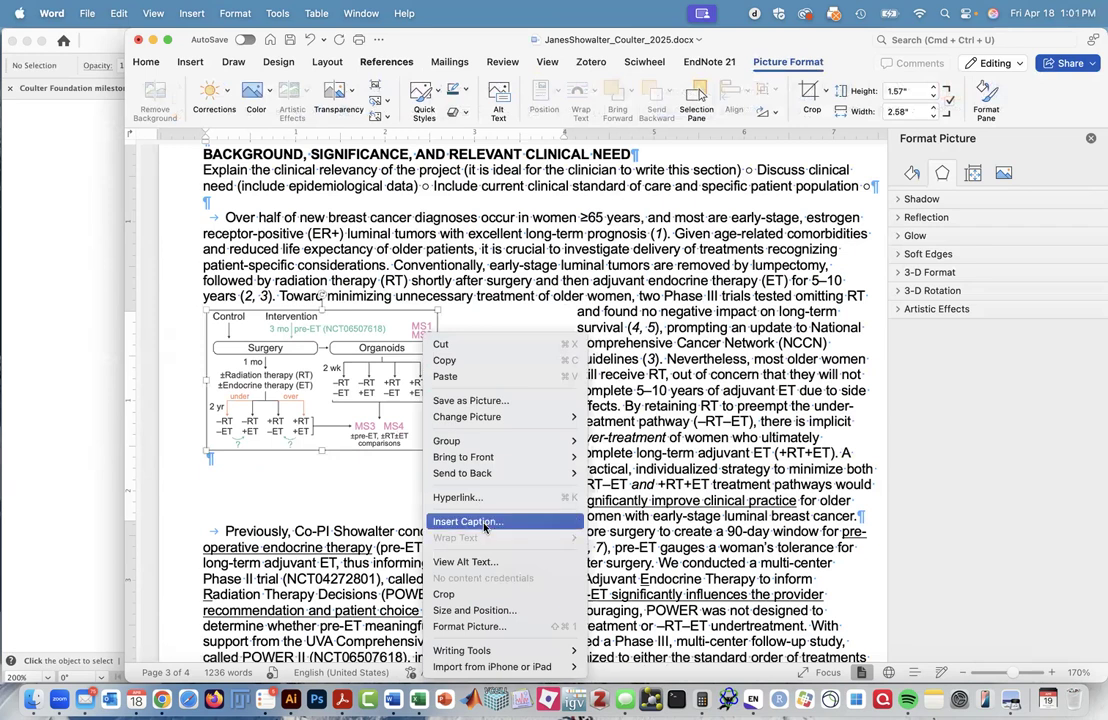
{"action": "left_click", "coordinate": [485, 610]}
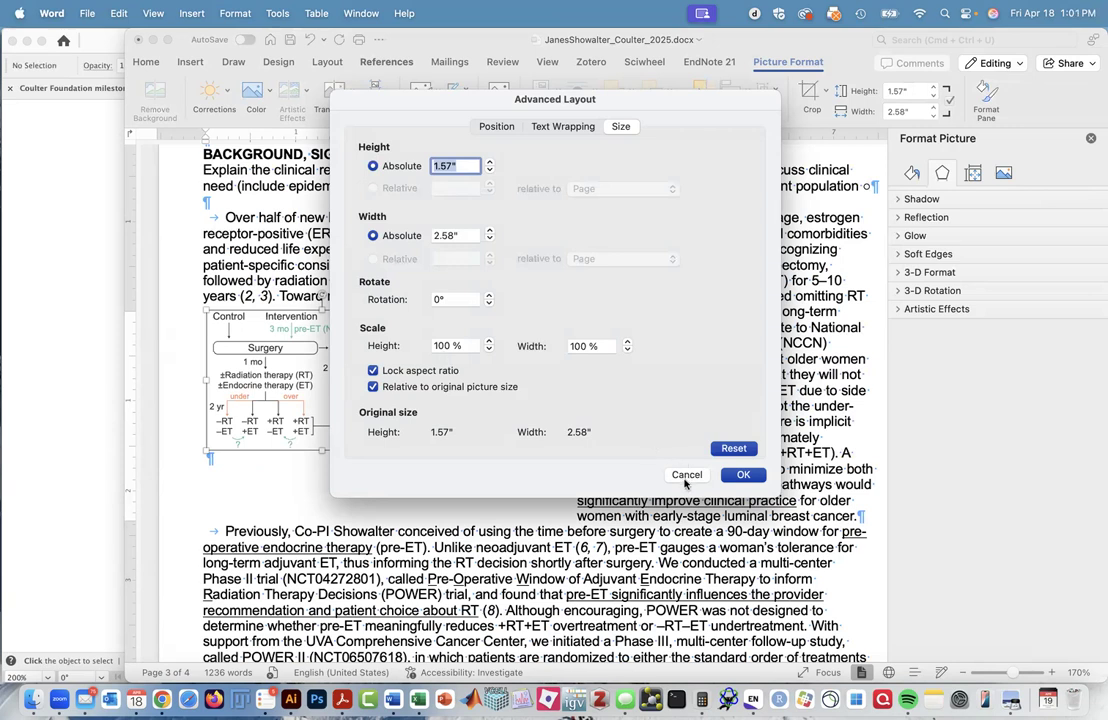
{"action": "left_click", "coordinate": [742, 476]}
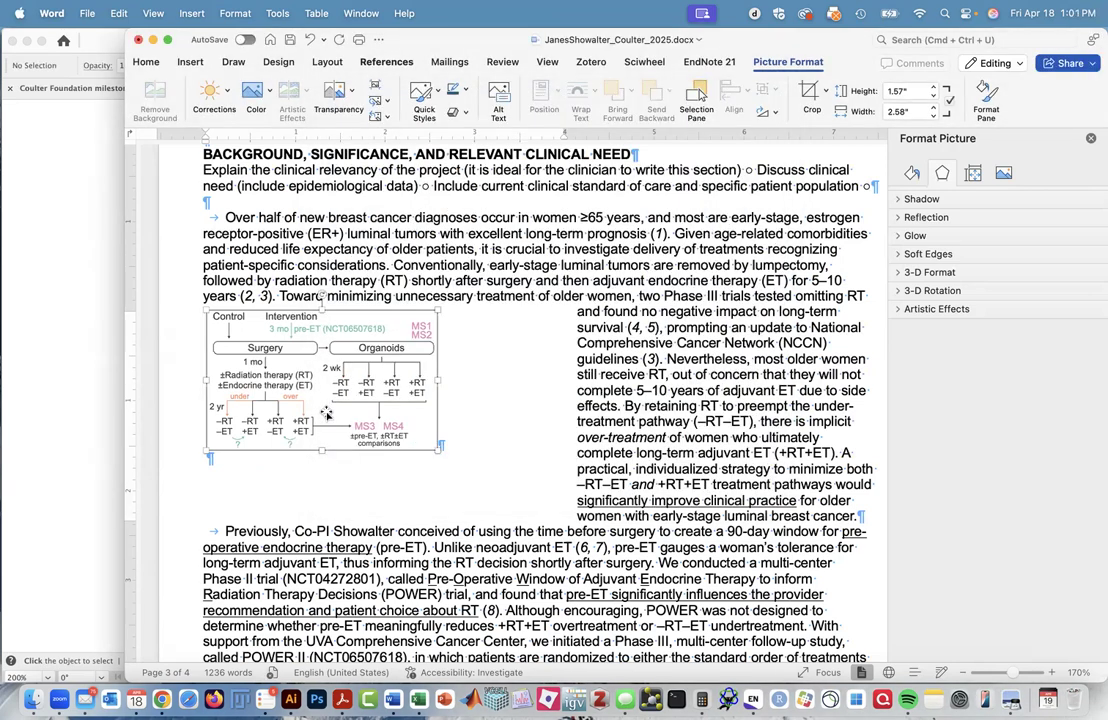
{"action": "key", "text": "BackSpace"}
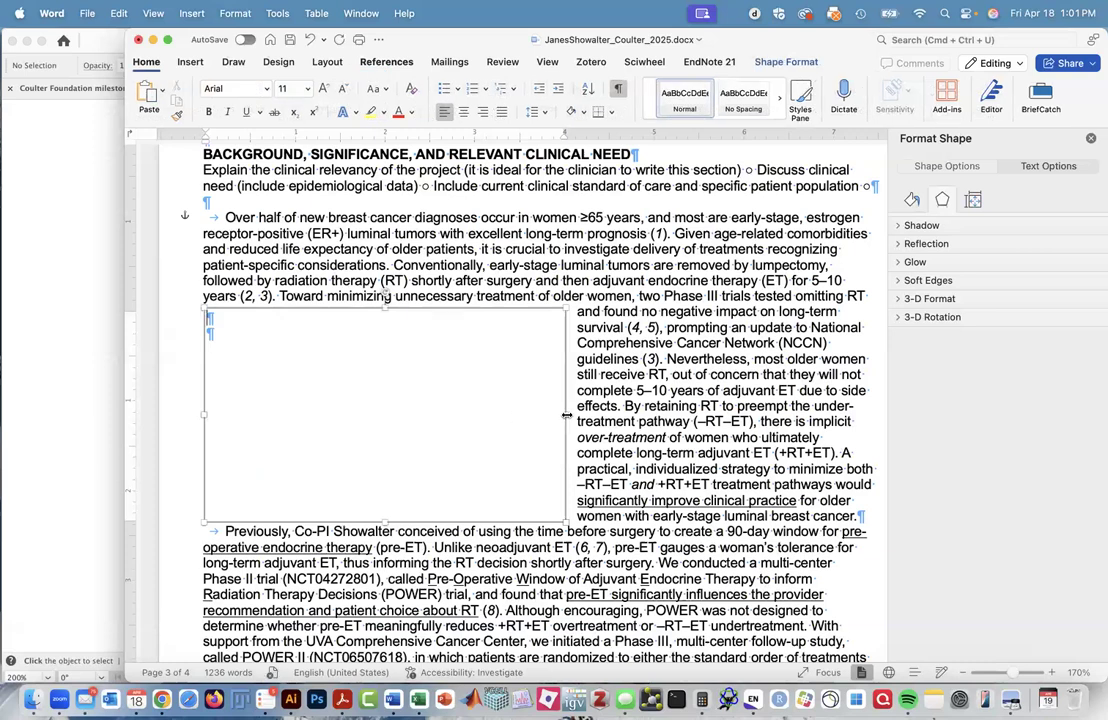
- Narrow the text box to about a third of its width and insert Coulter Foundation milestones.png from the Desktop
{"action": "left_click_drag", "start_coordinate": [566, 414], "coordinate": [320, 414]}
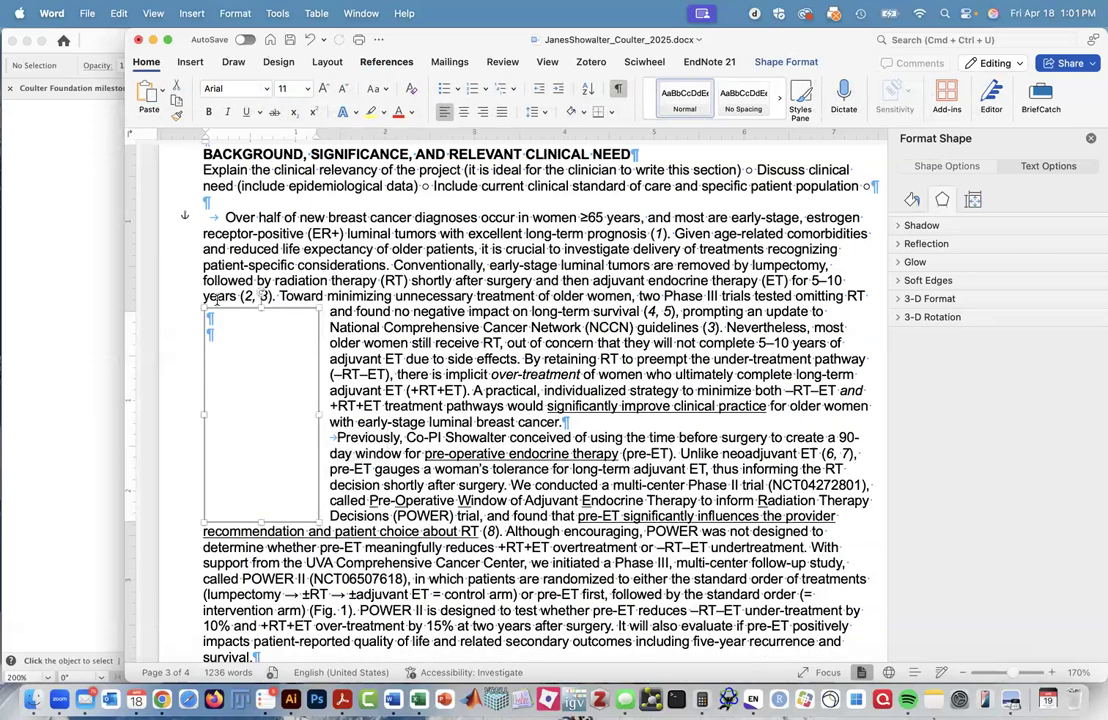
{"action": "left_click", "coordinate": [190, 13]}
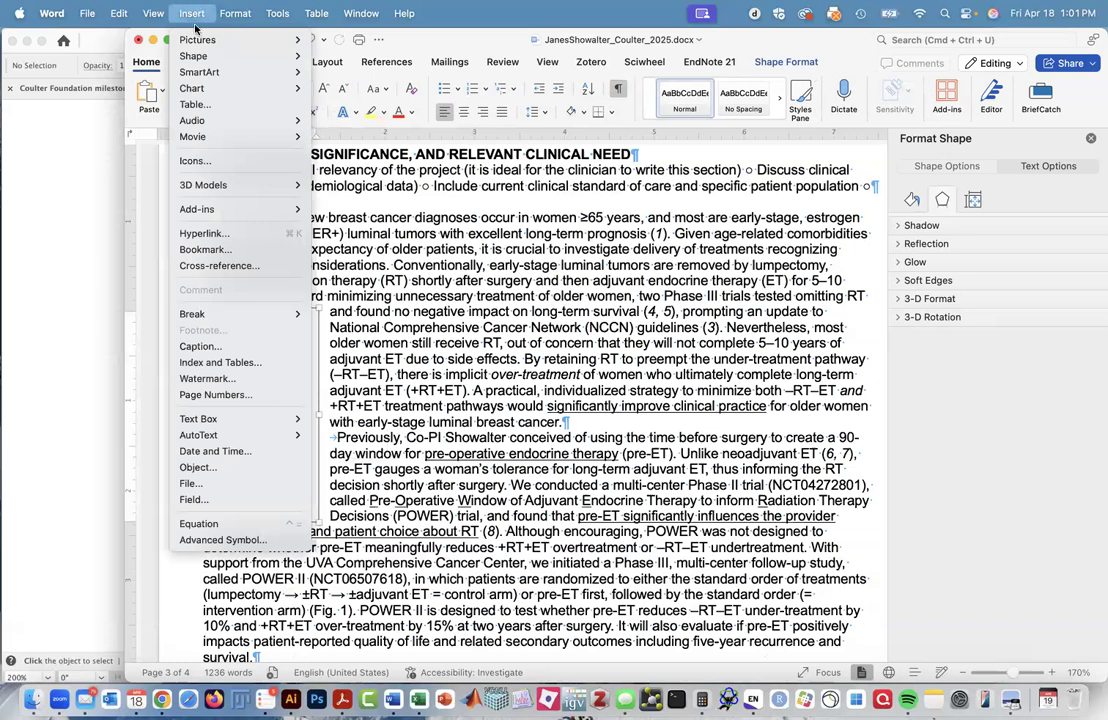
{"action": "mouse_move", "coordinate": [200, 40]}
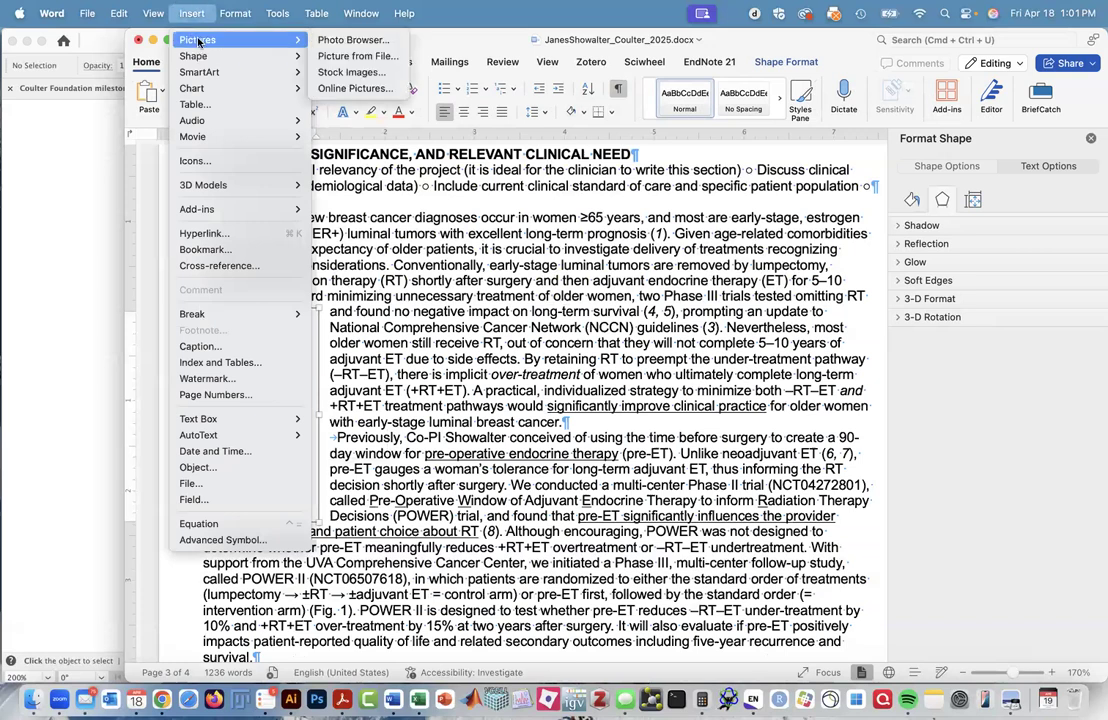
{"action": "left_click", "coordinate": [361, 57]}
{"action": "double_click", "coordinate": [368, 130]}
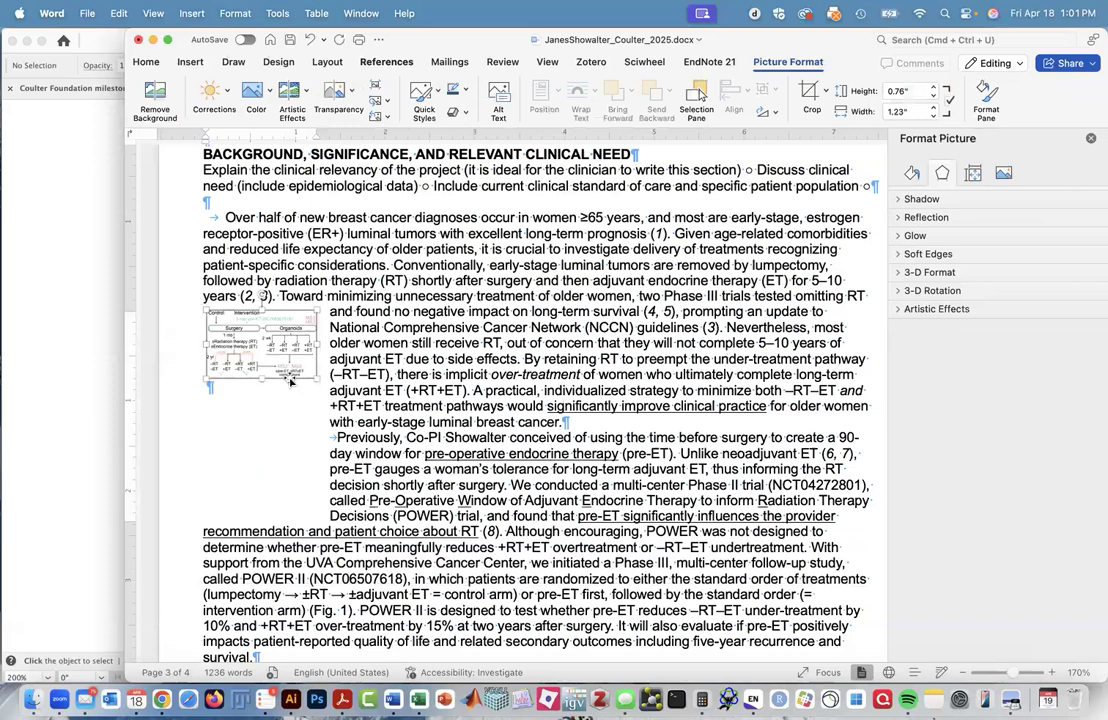
- Set the inserted PNG's scale to 100 % in its size and position settings
{"action": "right_click", "coordinate": [292, 318]}
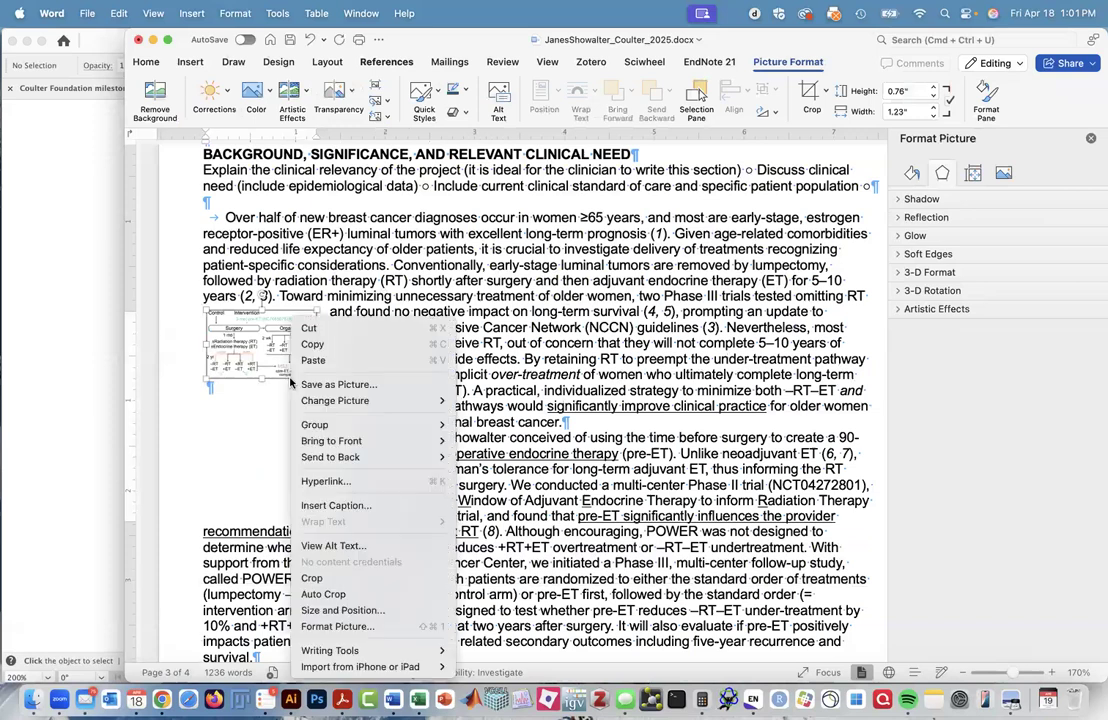
{"action": "left_click", "coordinate": [345, 610]}
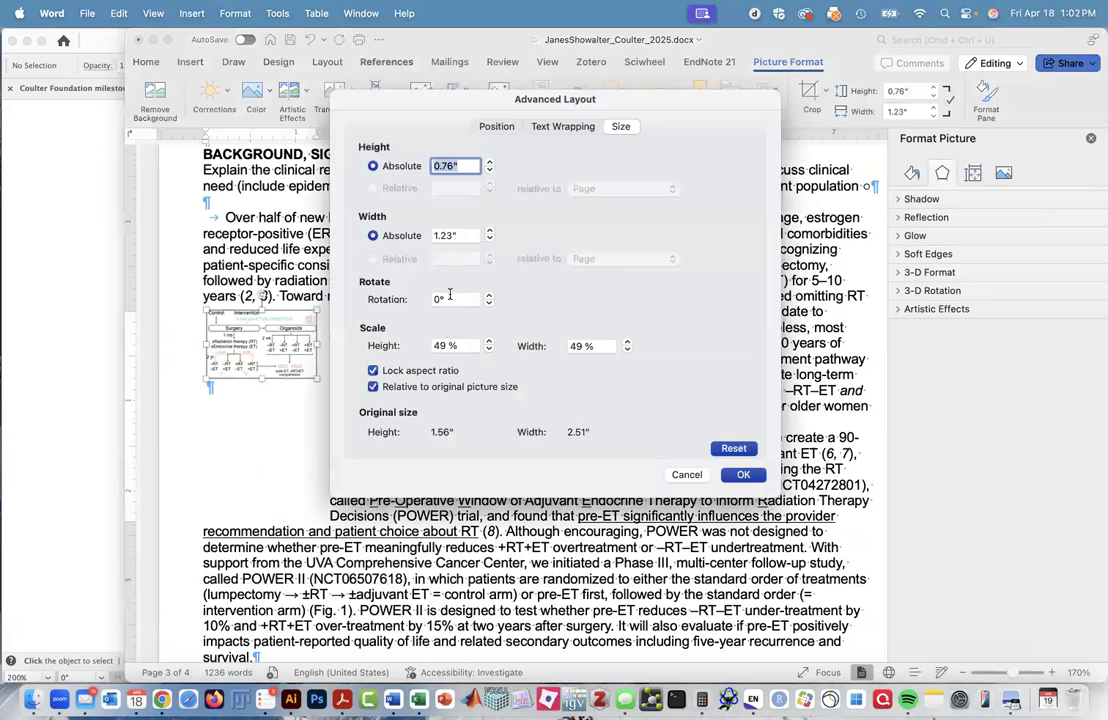
{"action": "left_click", "coordinate": [437, 345]}
{"action": "type", "text": "100"}
{"action": "key", "text": "Return"}
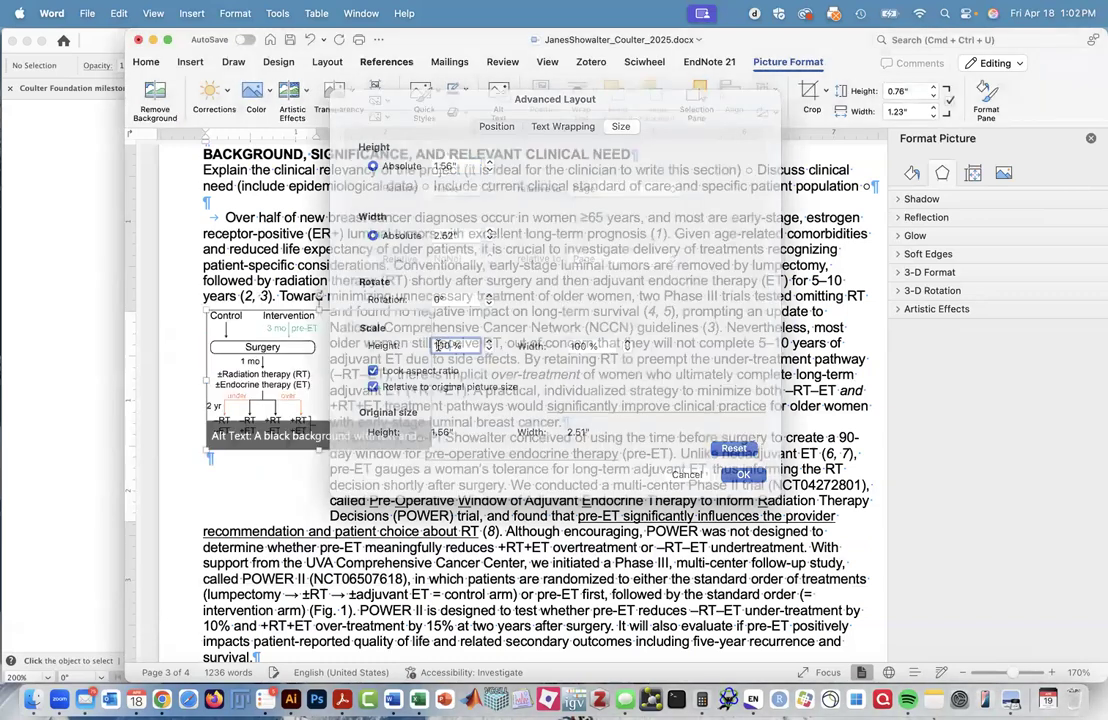
- Widen the text box until it fits the full width of the PNG figure
{"action": "left_click", "coordinate": [504, 484]}
{"action": "left_click", "coordinate": [275, 503]}
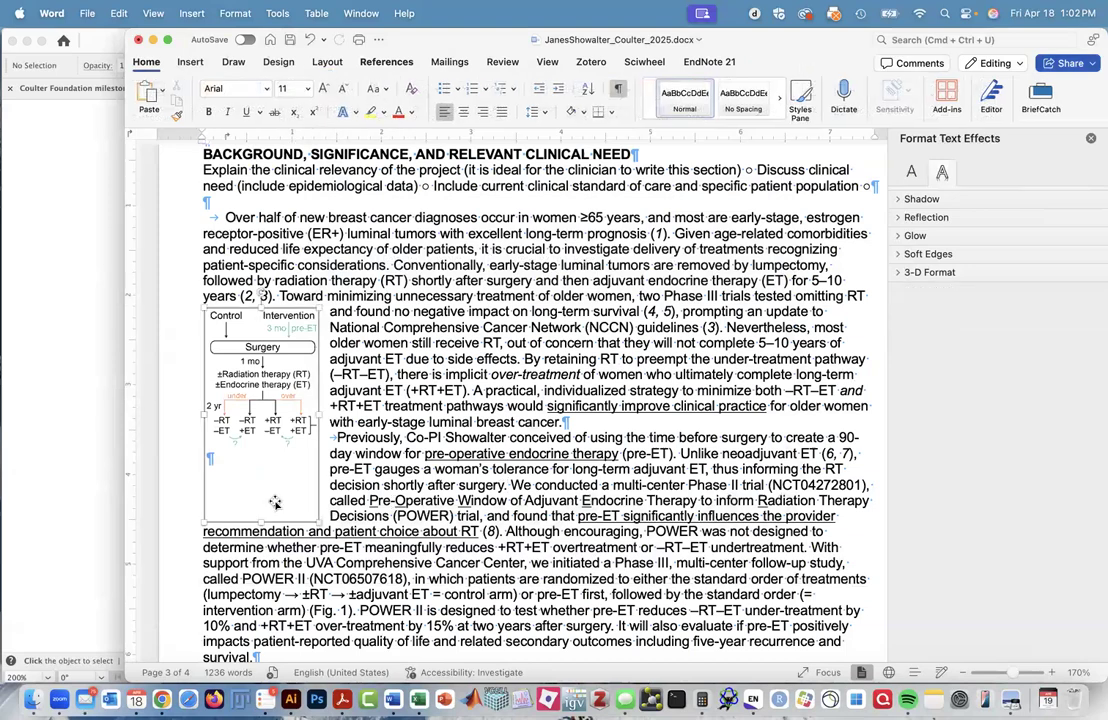
{"action": "left_click_drag", "start_coordinate": [318, 413], "coordinate": [435, 413]}
{"action": "left_click", "coordinate": [552, 433]}
{"action": "left_click", "coordinate": [359, 477]}
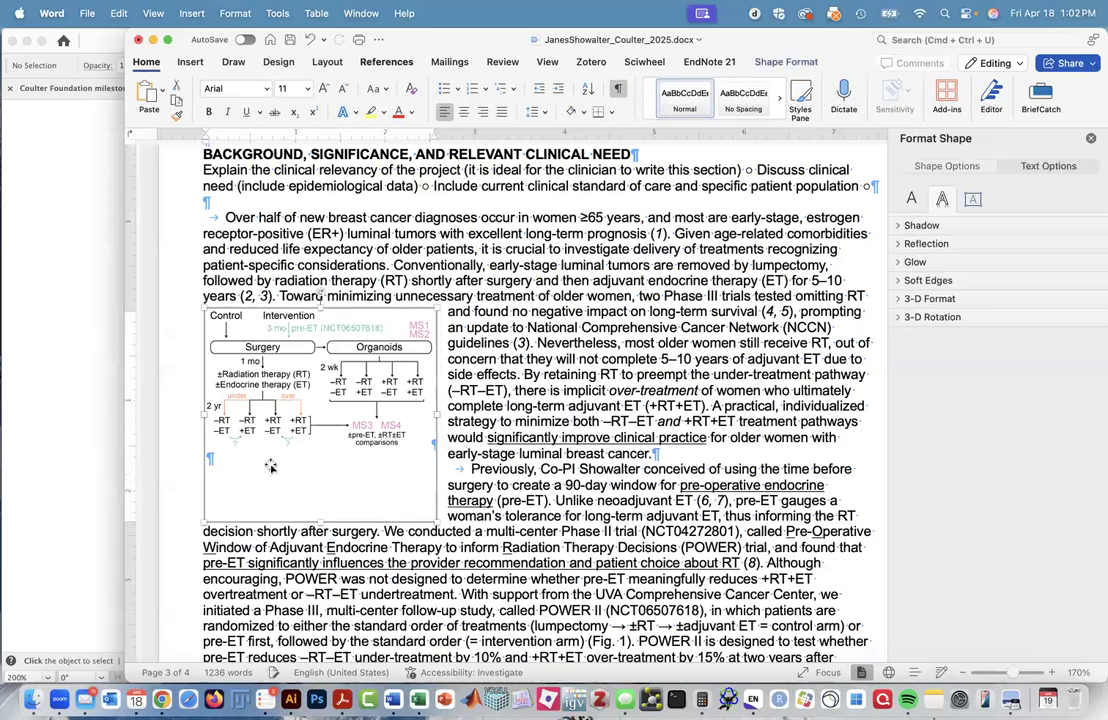
- Insert Coulter Foundation milestones.ai from the Desktop on the blank line below the PNG figure, with the file filter set to All Files
{"action": "left_click", "coordinate": [284, 349]}
{"action": "left_click", "coordinate": [212, 465]}
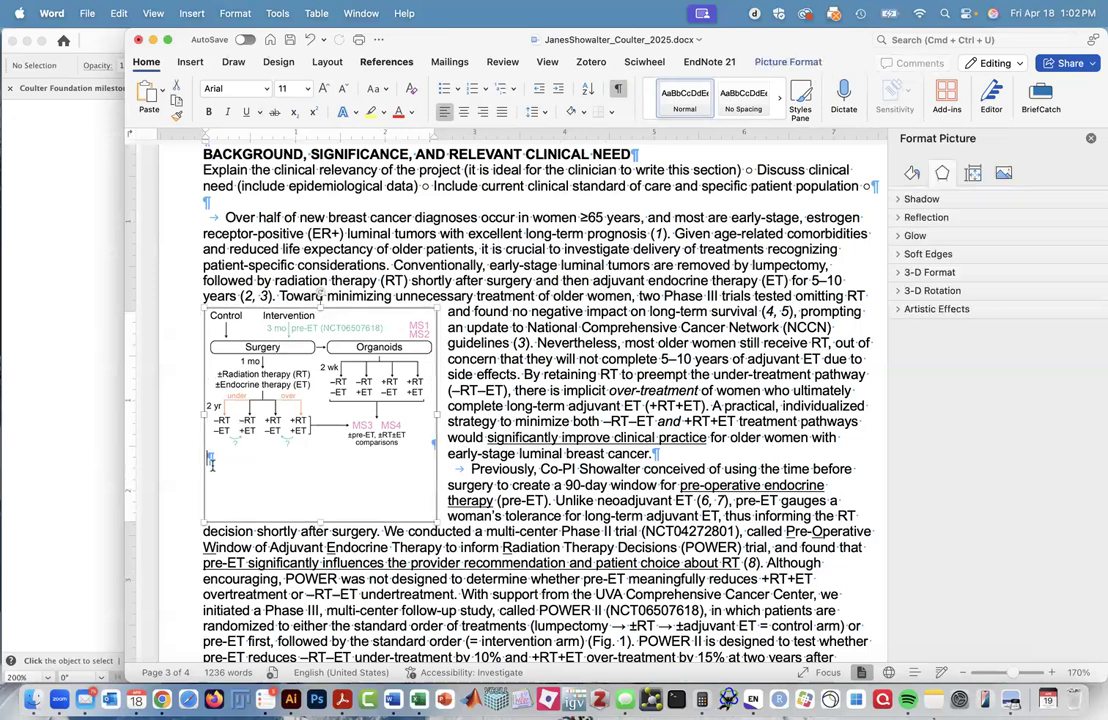
{"action": "left_click", "coordinate": [191, 13]}
{"action": "mouse_move", "coordinate": [219, 212]}
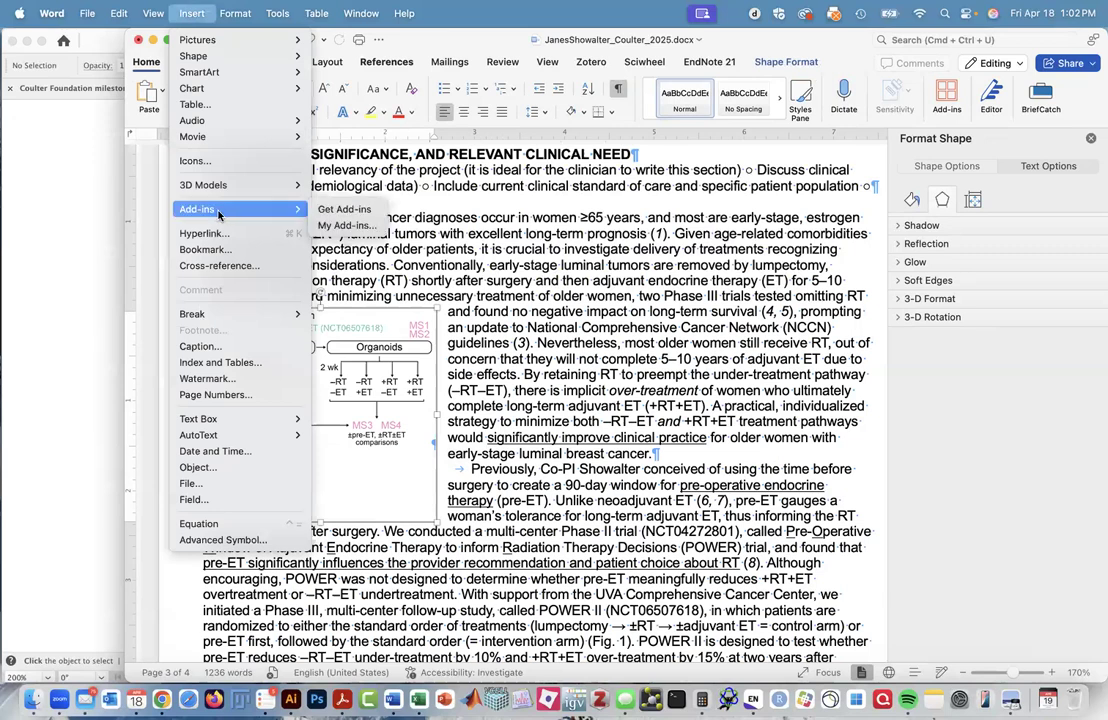
{"action": "mouse_move", "coordinate": [250, 40]}
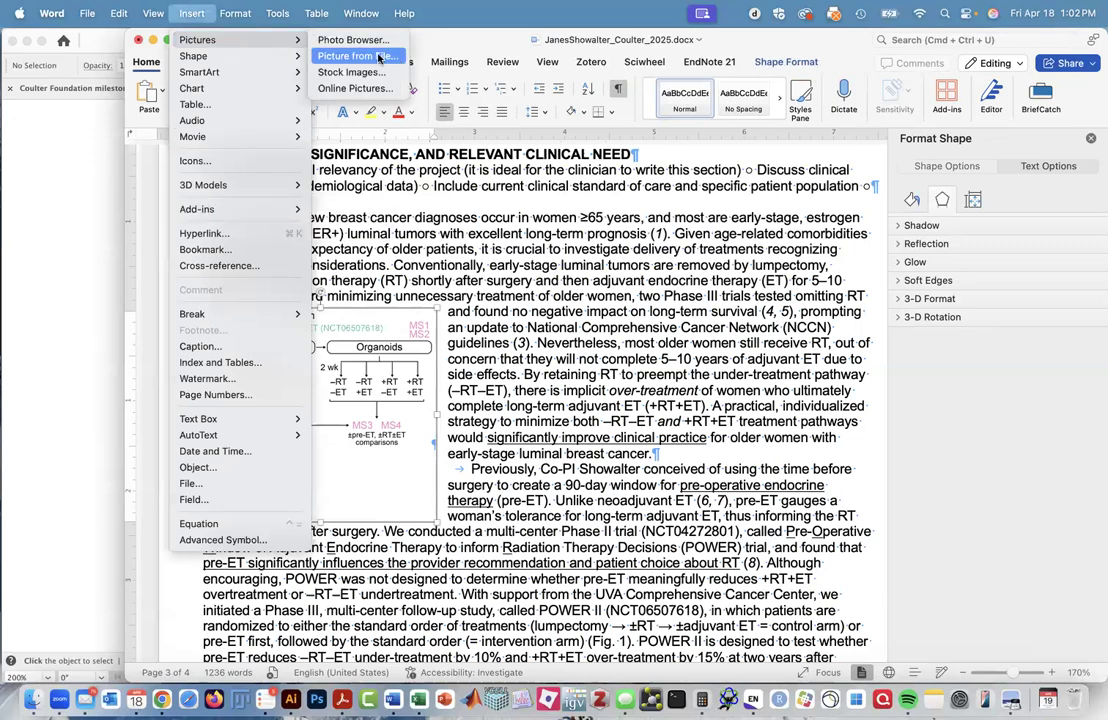
{"action": "left_click", "coordinate": [372, 54]}
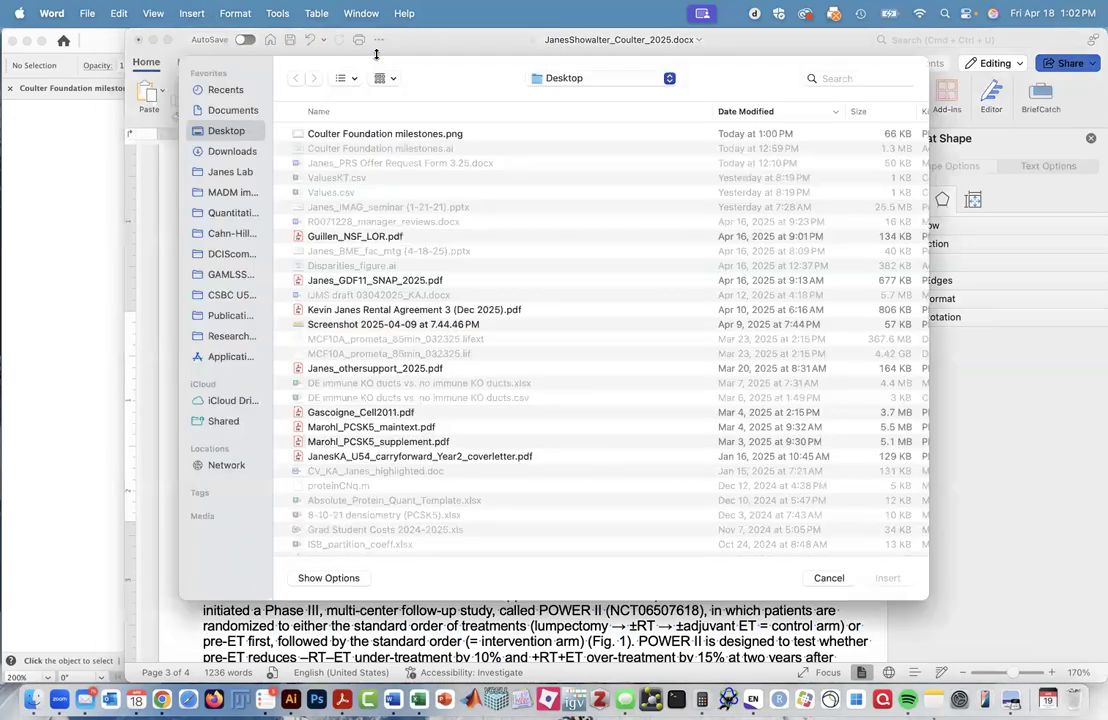
{"action": "left_click", "coordinate": [330, 578]}
{"action": "left_click", "coordinate": [797, 508]}
{"action": "left_click", "coordinate": [720, 425]}
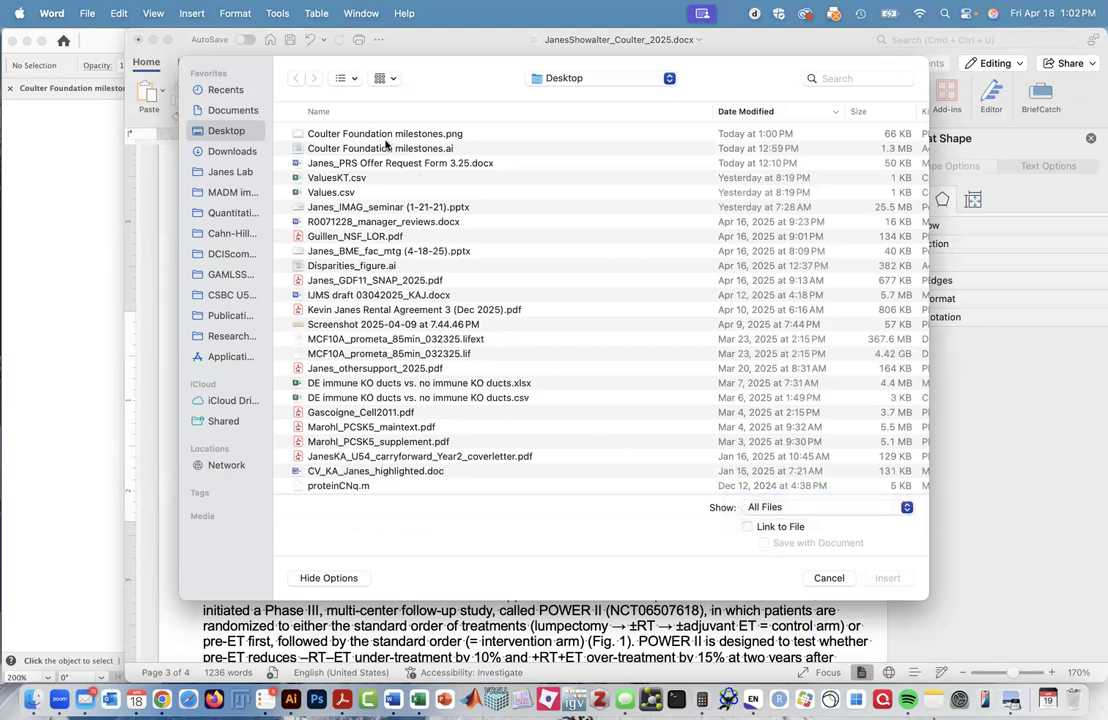
{"action": "double_click", "coordinate": [384, 148]}
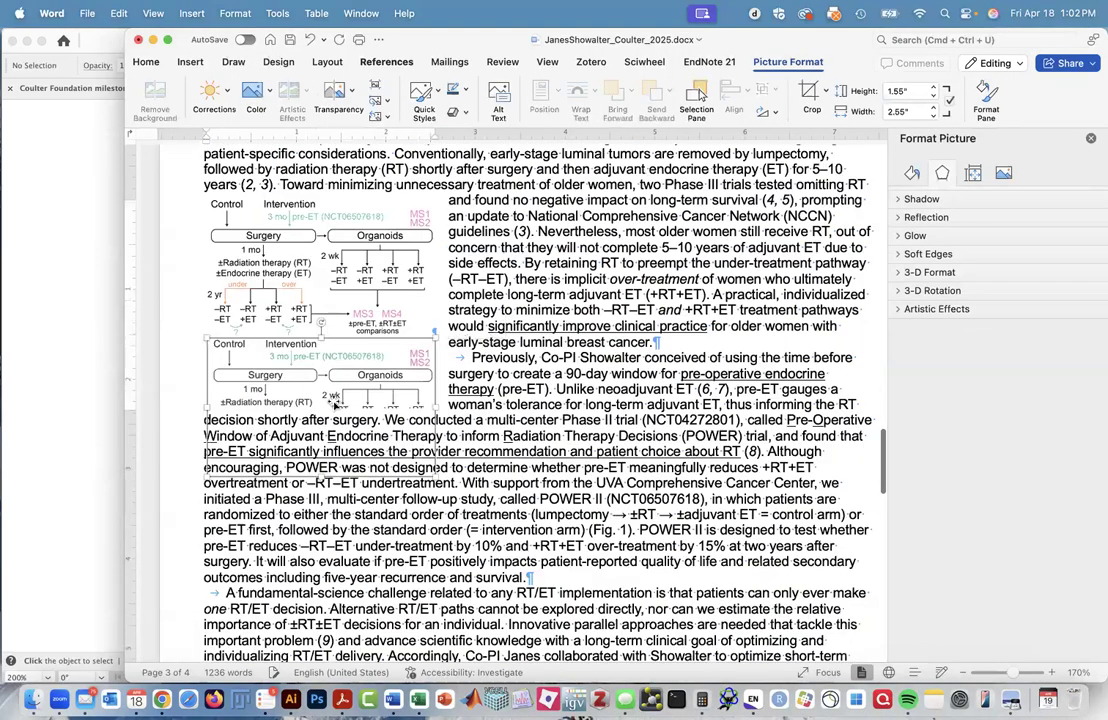
- Extend the text box downward until it fits the whole second figure below the PNG, and select that figure
{"action": "left_click", "coordinate": [442, 404]}
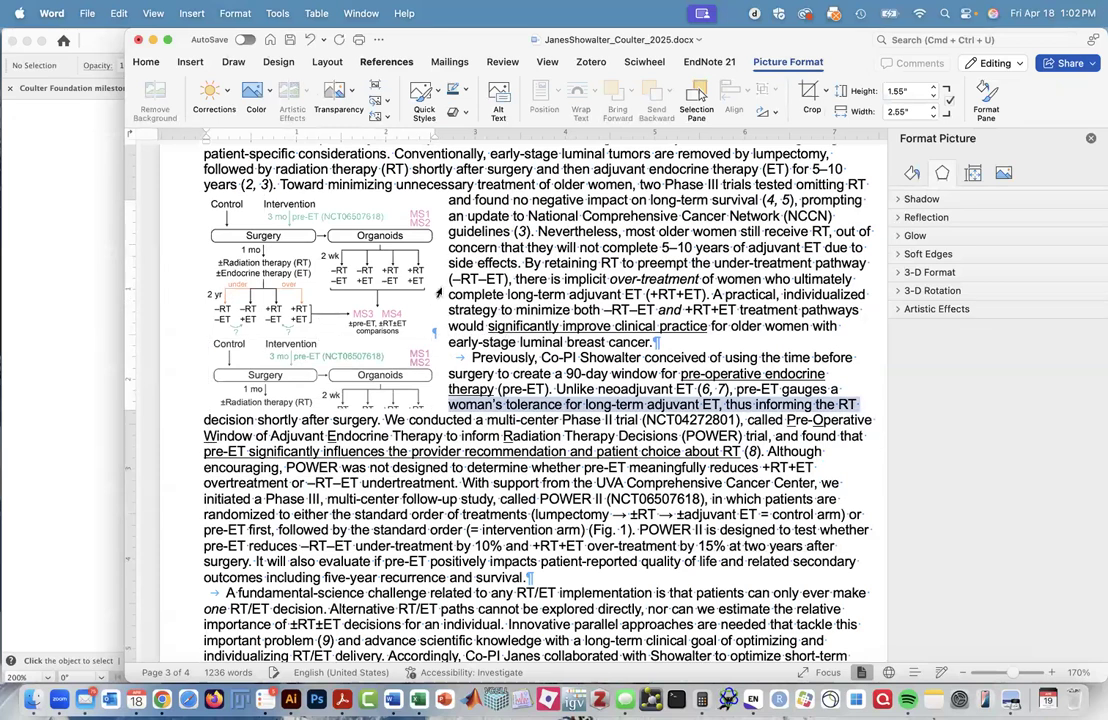
{"action": "left_click", "coordinate": [435, 288]}
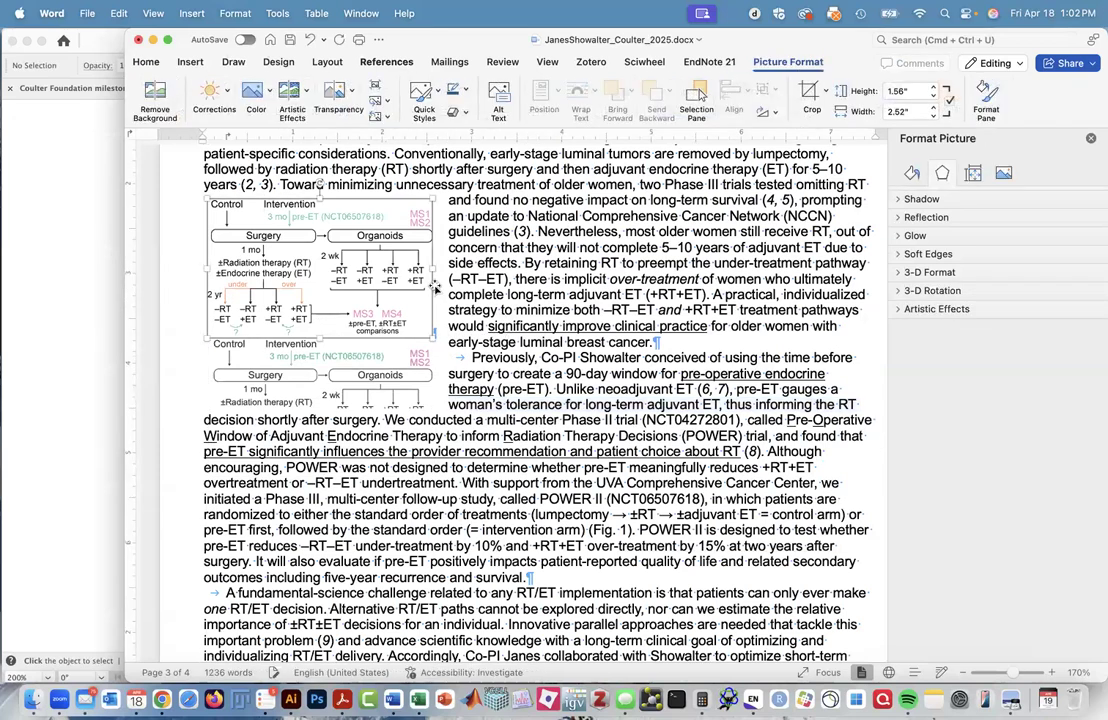
{"action": "left_click", "coordinate": [435, 288]}
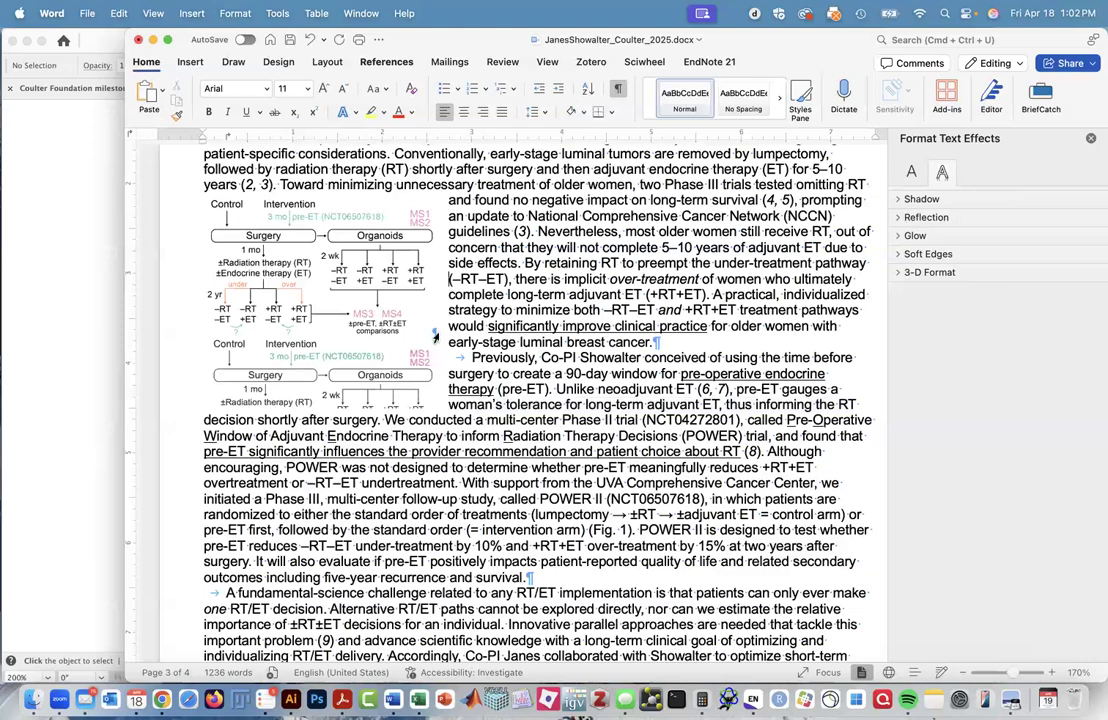
{"action": "left_click", "coordinate": [318, 410]}
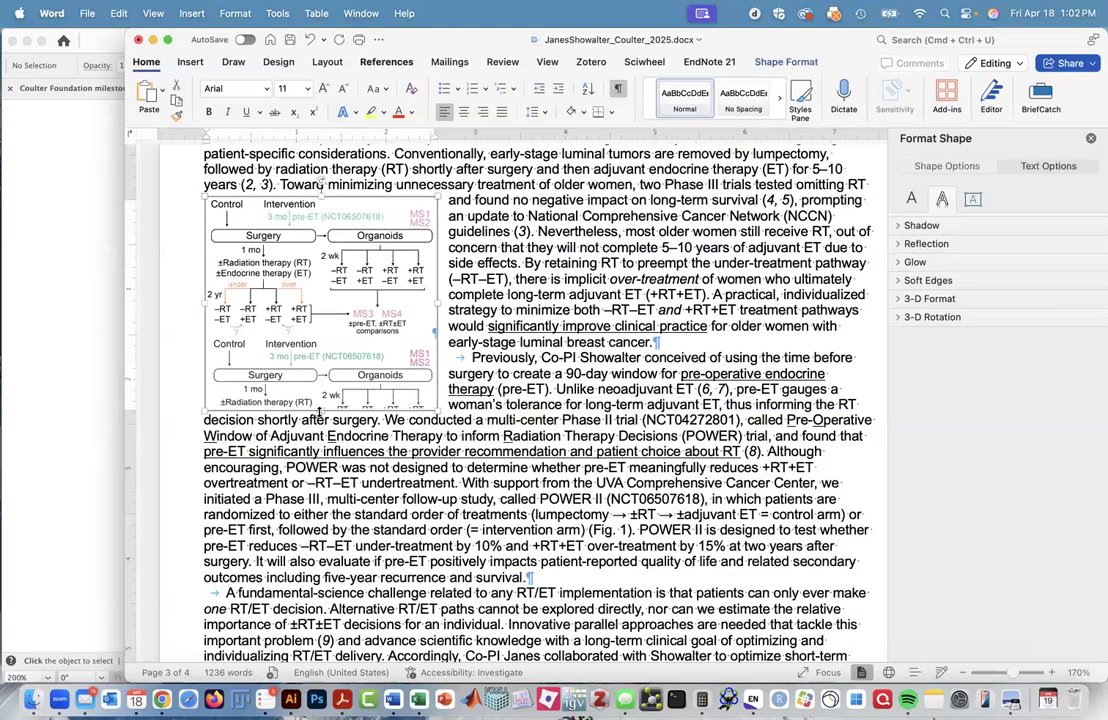
{"action": "left_click_drag", "start_coordinate": [318, 410], "coordinate": [322, 538]}
{"action": "left_click", "coordinate": [340, 420]}
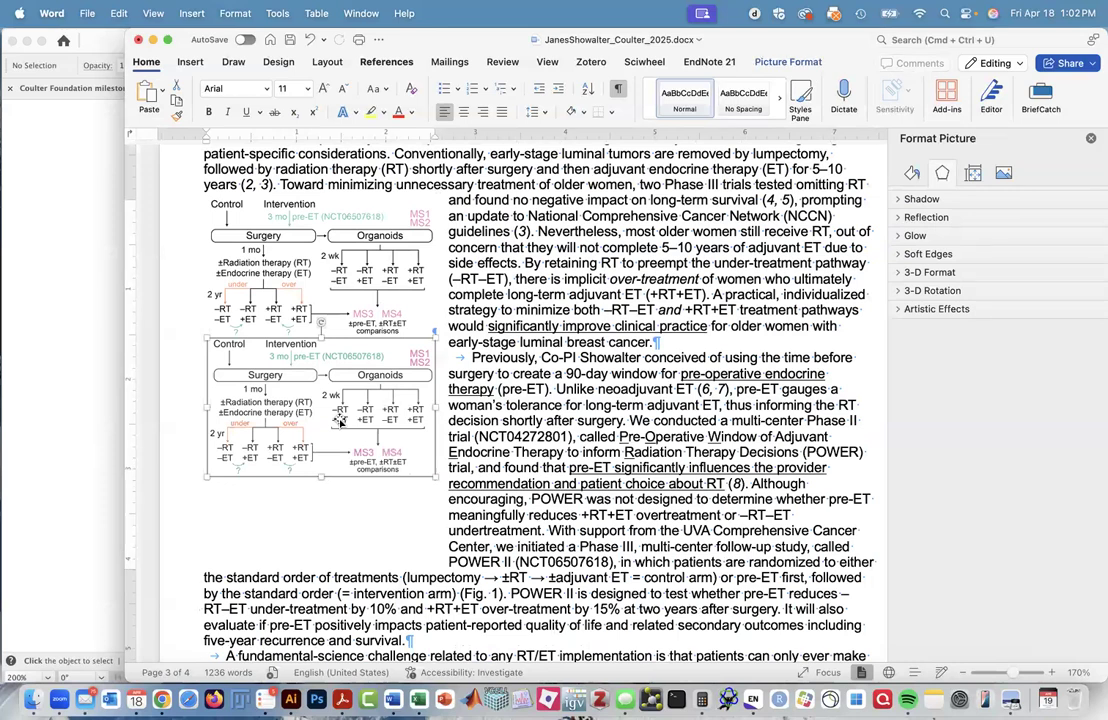
{"action": "left_click", "coordinate": [317, 501]}
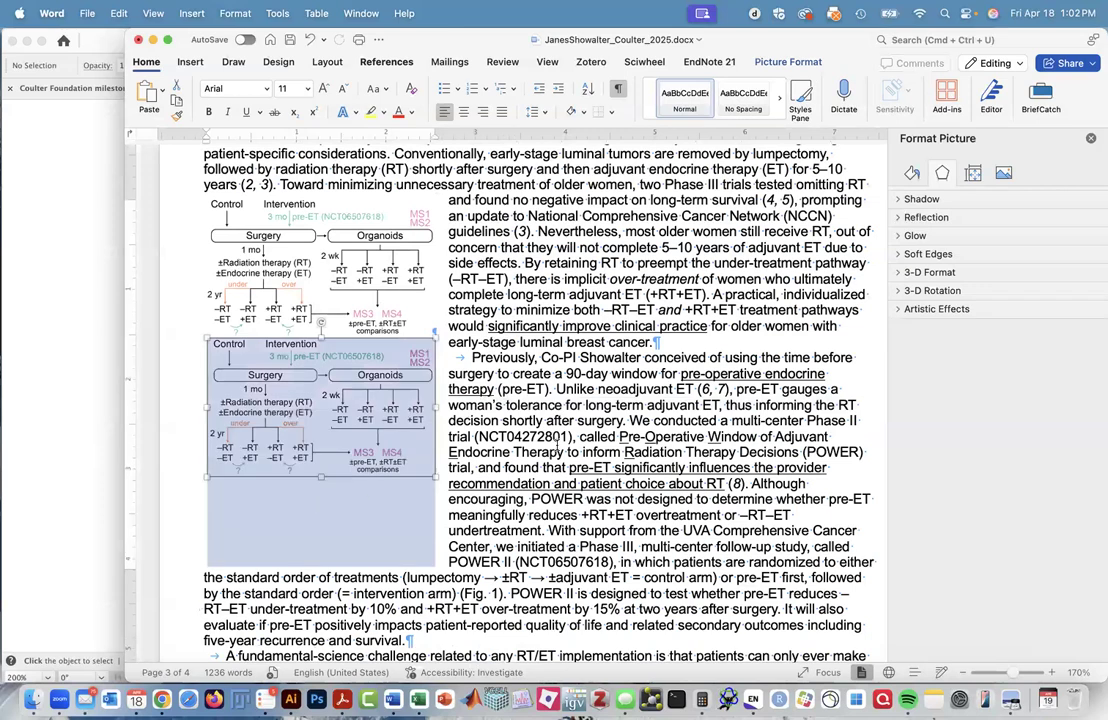
- Delete the second figure below the PNG in the text box and add several blank lines in its place
{"action": "left_click", "coordinate": [483, 391]}
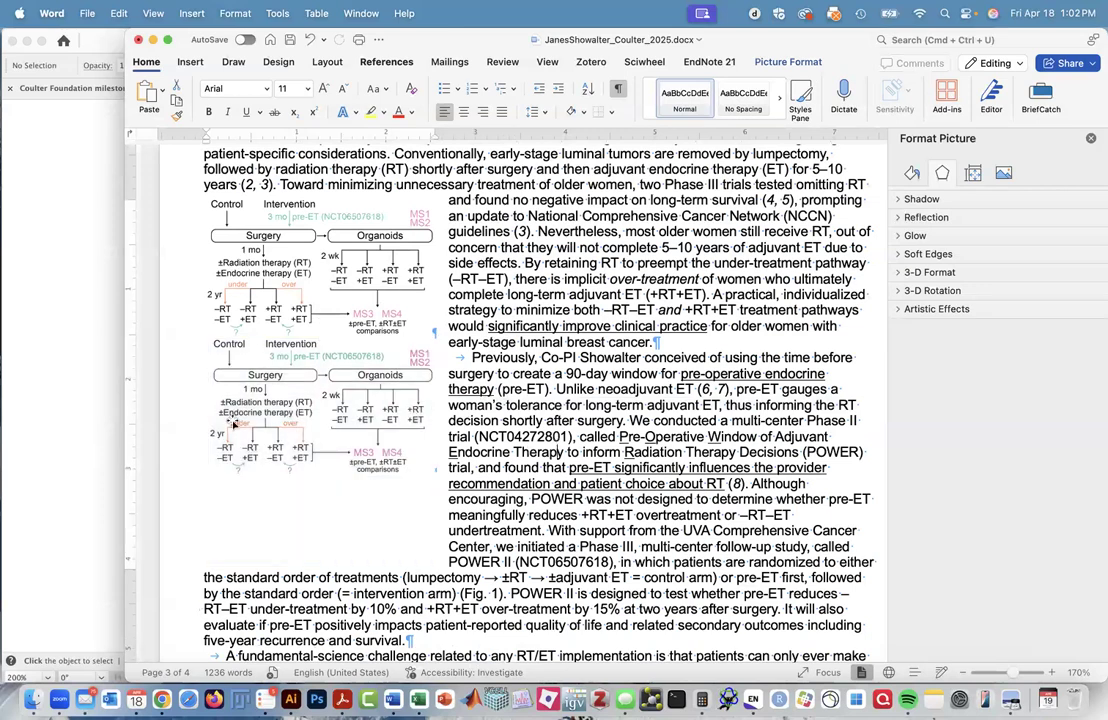
{"action": "left_click", "coordinate": [407, 335]}
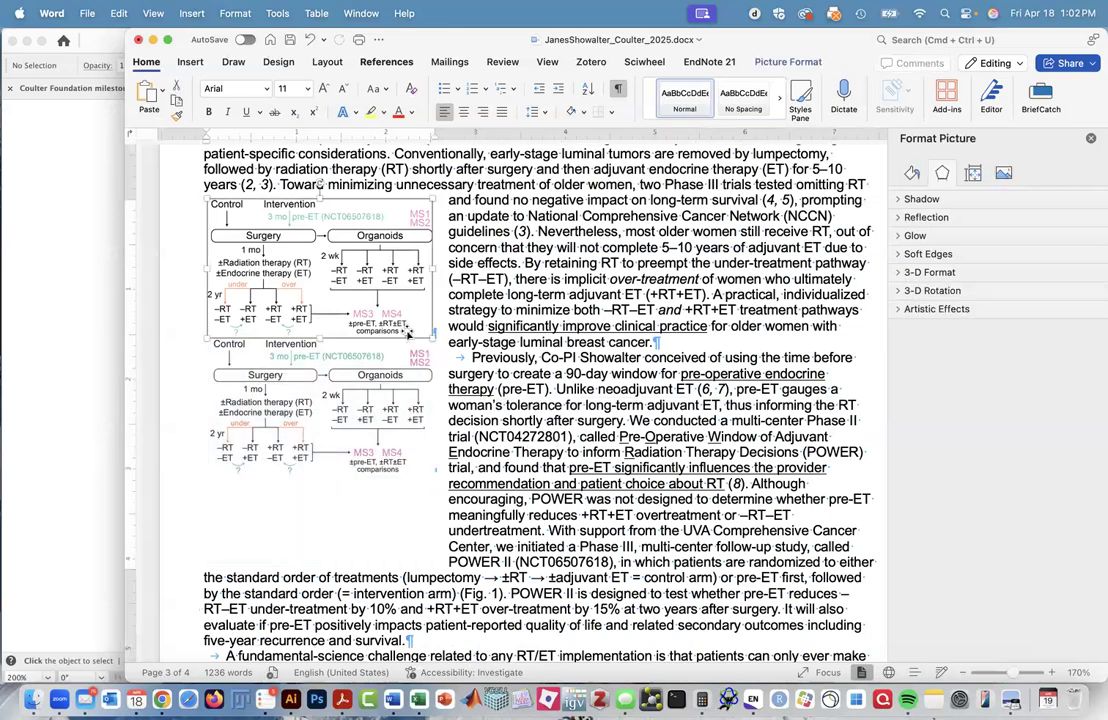
{"action": "left_click", "coordinate": [355, 376]}
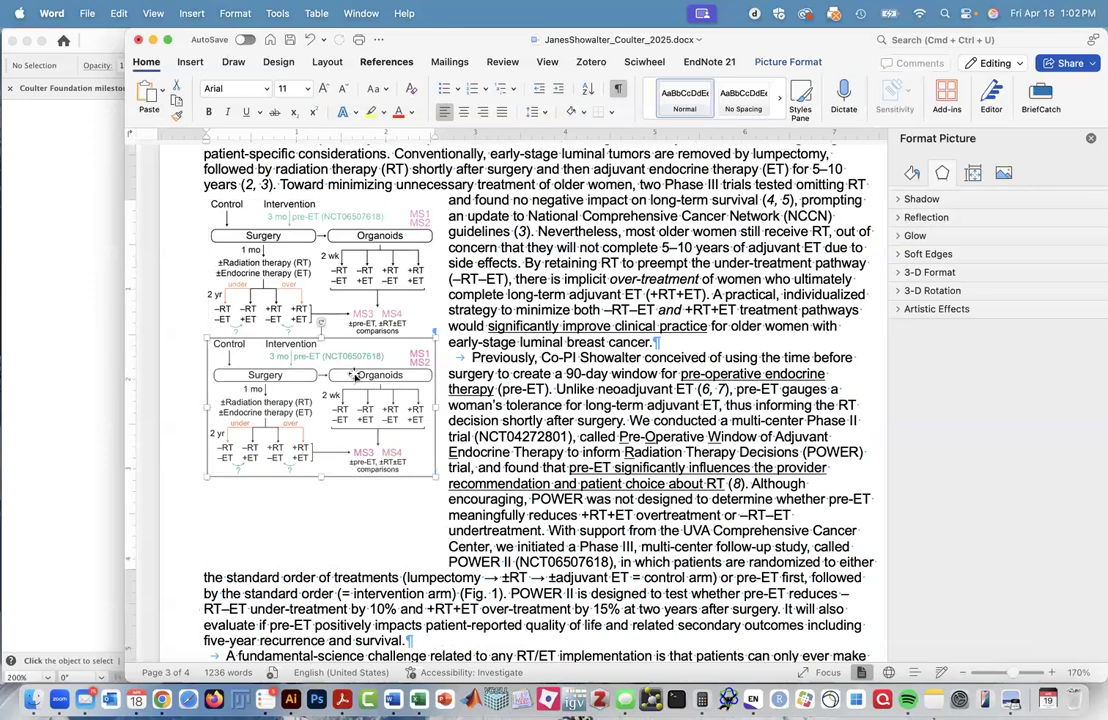
{"action": "left_click", "coordinate": [299, 507]}
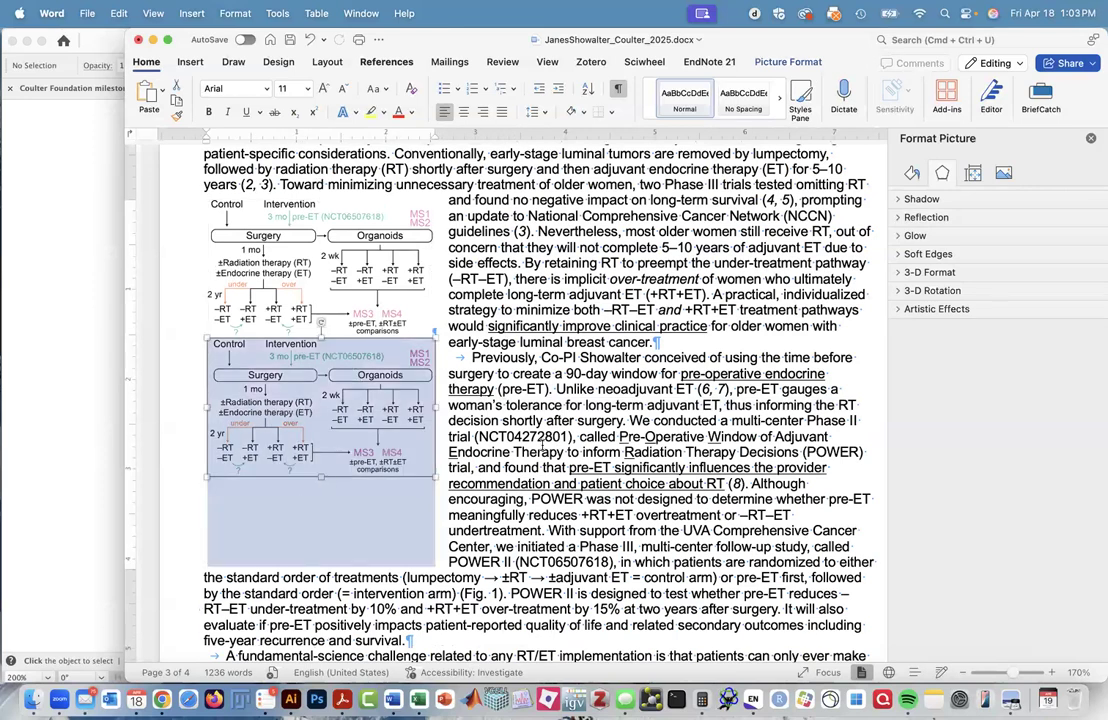
{"action": "left_click", "coordinate": [541, 454]}
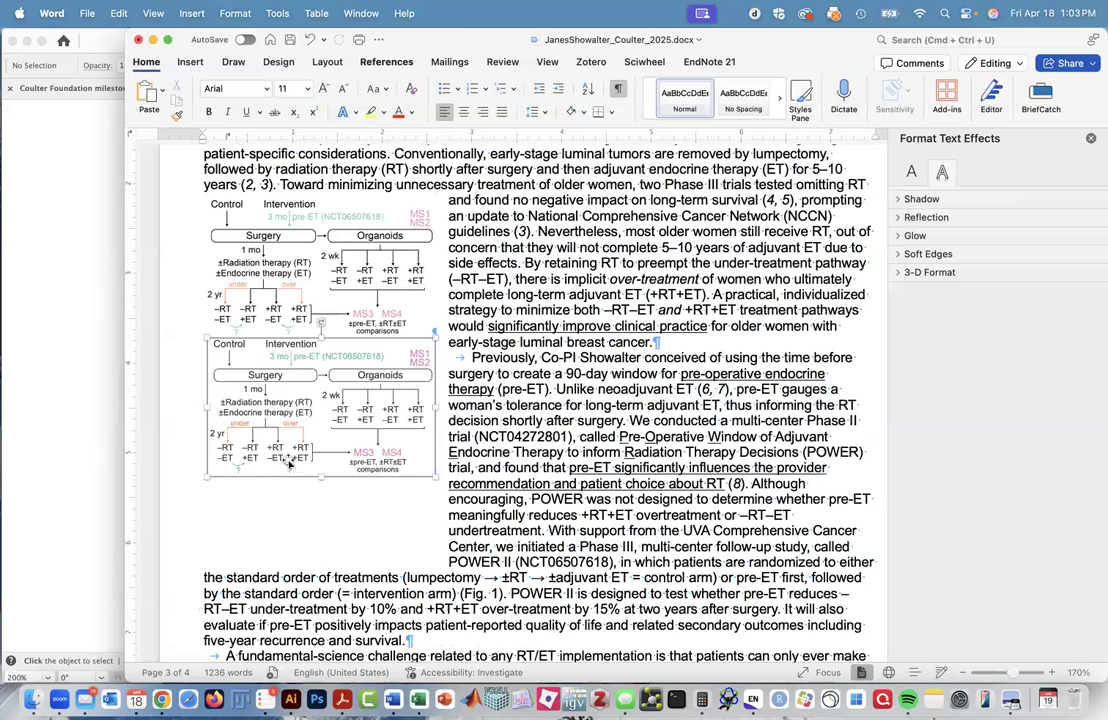
{"action": "left_click", "coordinate": [291, 485]}
{"action": "left_click", "coordinate": [522, 452]}
{"action": "left_click", "coordinate": [284, 430]}
{"action": "key", "text": "Delete"}
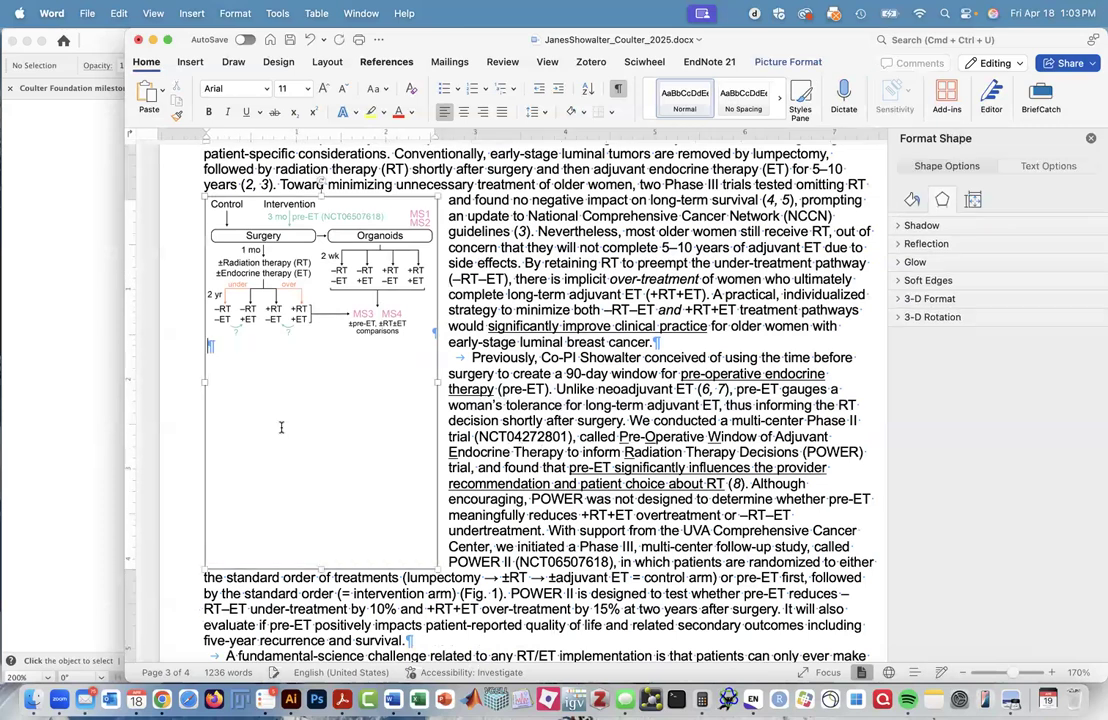
{"action": "key", "text": "Return"}
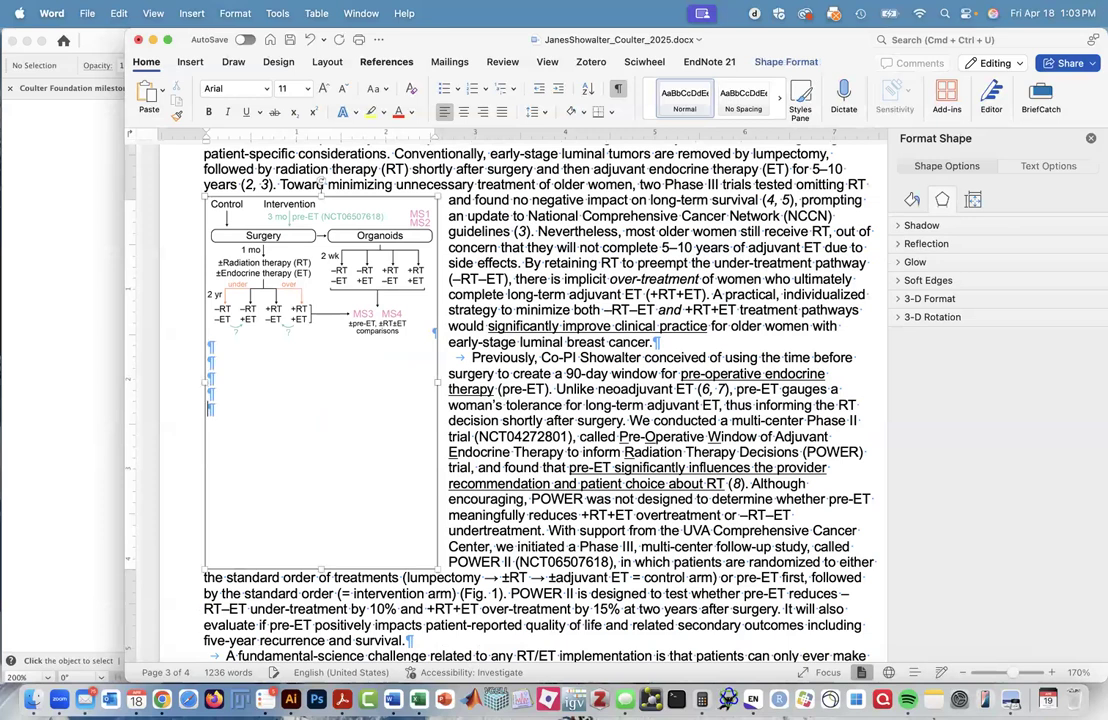
- Insert Coulter Foundation milestones.ai from the Desktop on a blank line below the PNG figure, with the file filter set to All Files
{"action": "left_click", "coordinate": [176, 9]}
{"action": "mouse_move", "coordinate": [211, 44]}
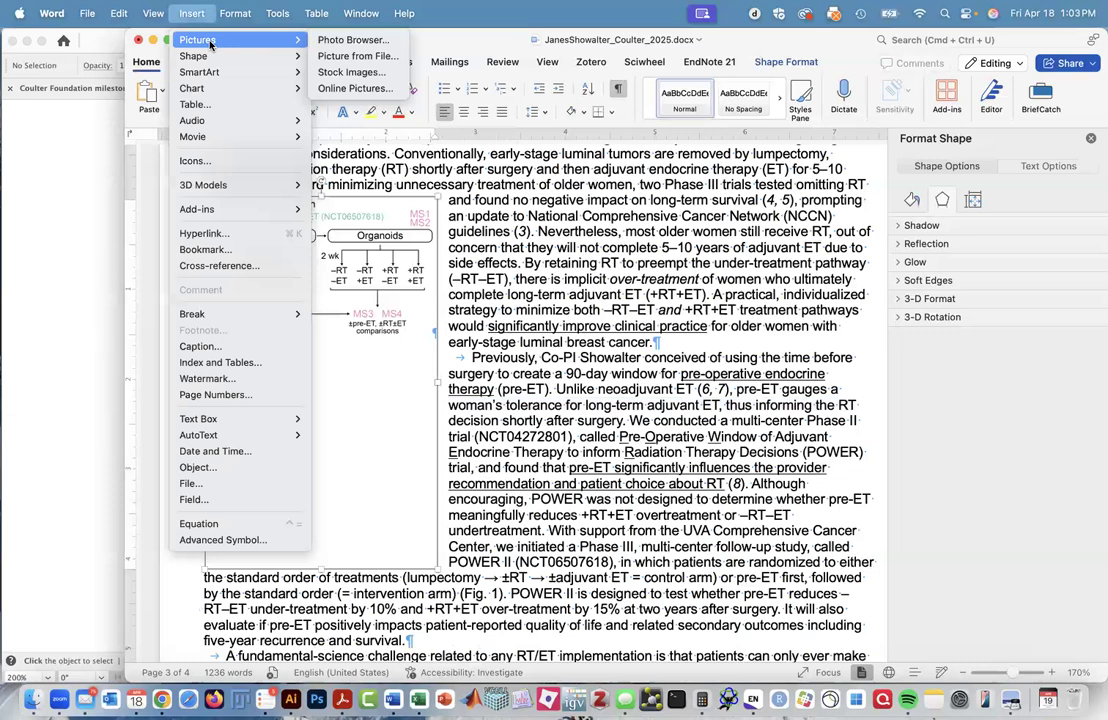
{"action": "left_click", "coordinate": [336, 56]}
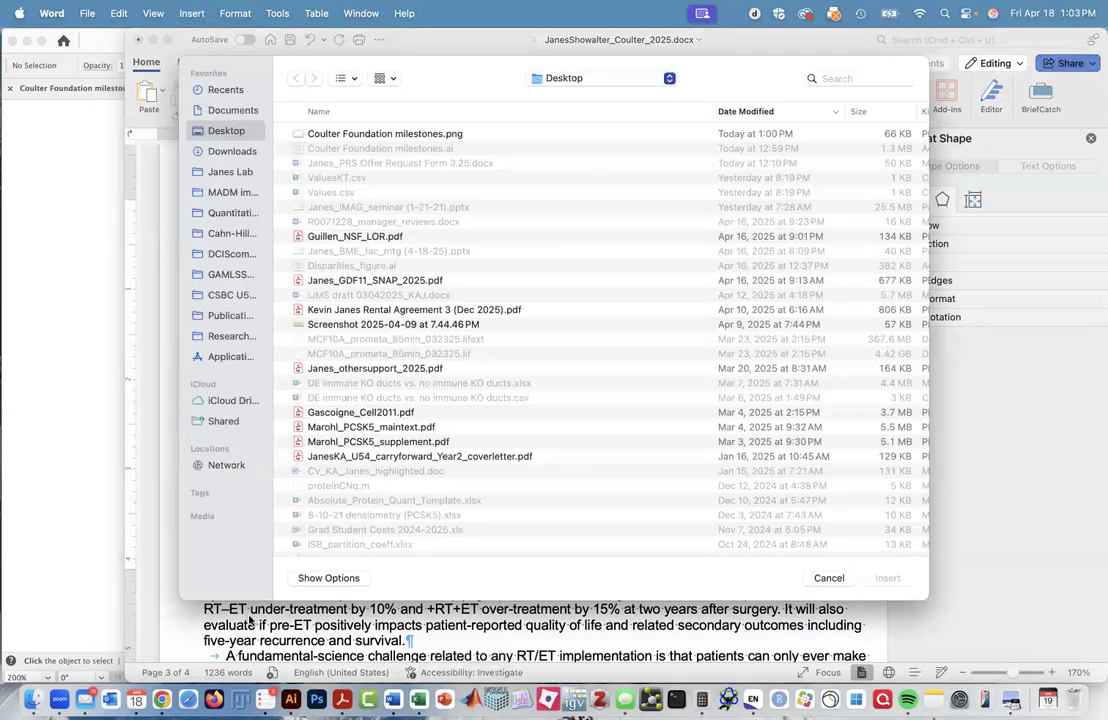
{"action": "left_click", "coordinate": [325, 578]}
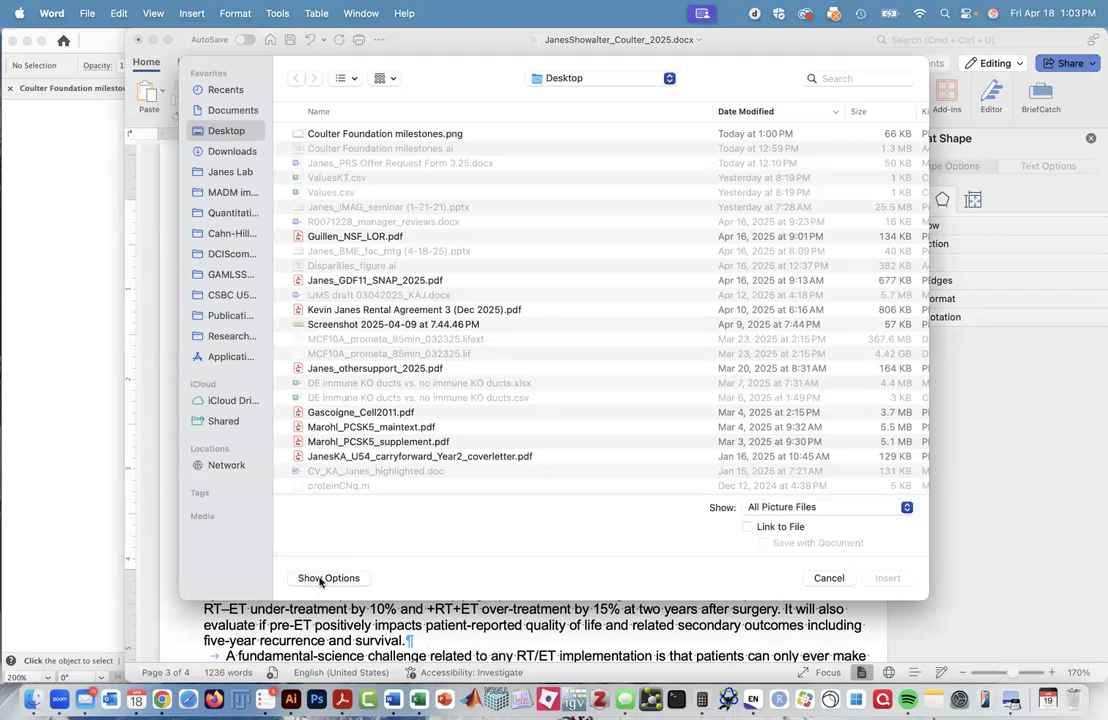
{"action": "left_click", "coordinate": [806, 509]}
{"action": "left_click", "coordinate": [799, 491]}
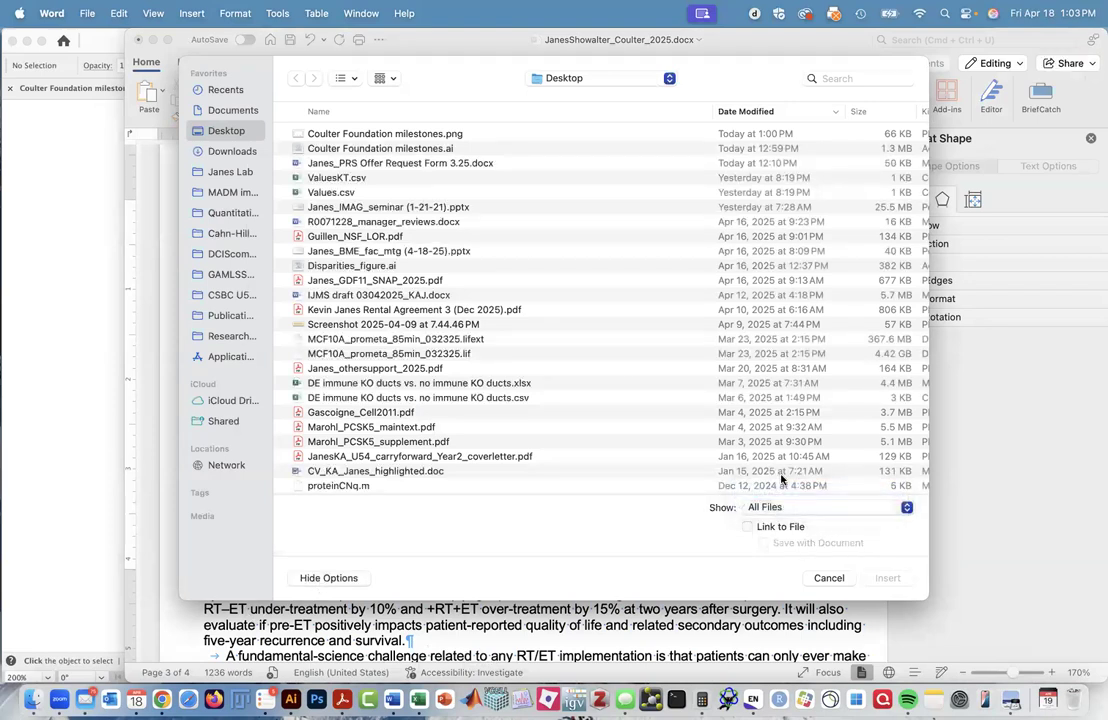
{"action": "double_click", "coordinate": [346, 147]}
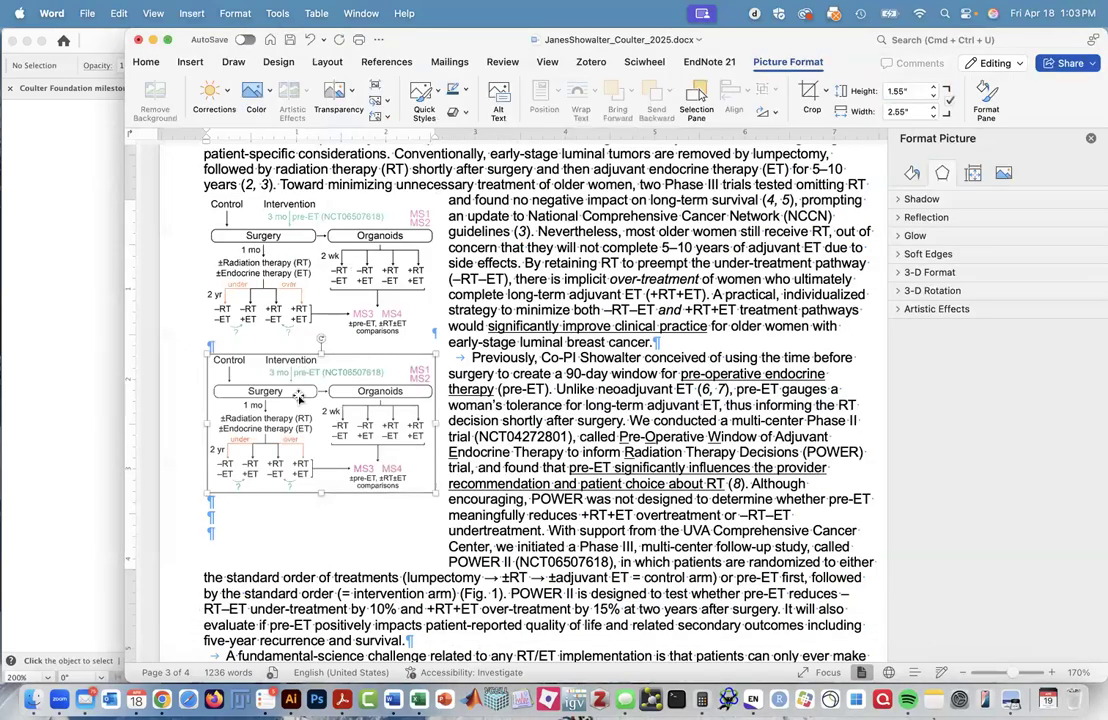
- Set the font size of the blank lines below the second figure to 9
{"action": "left_click", "coordinate": [211, 505]}
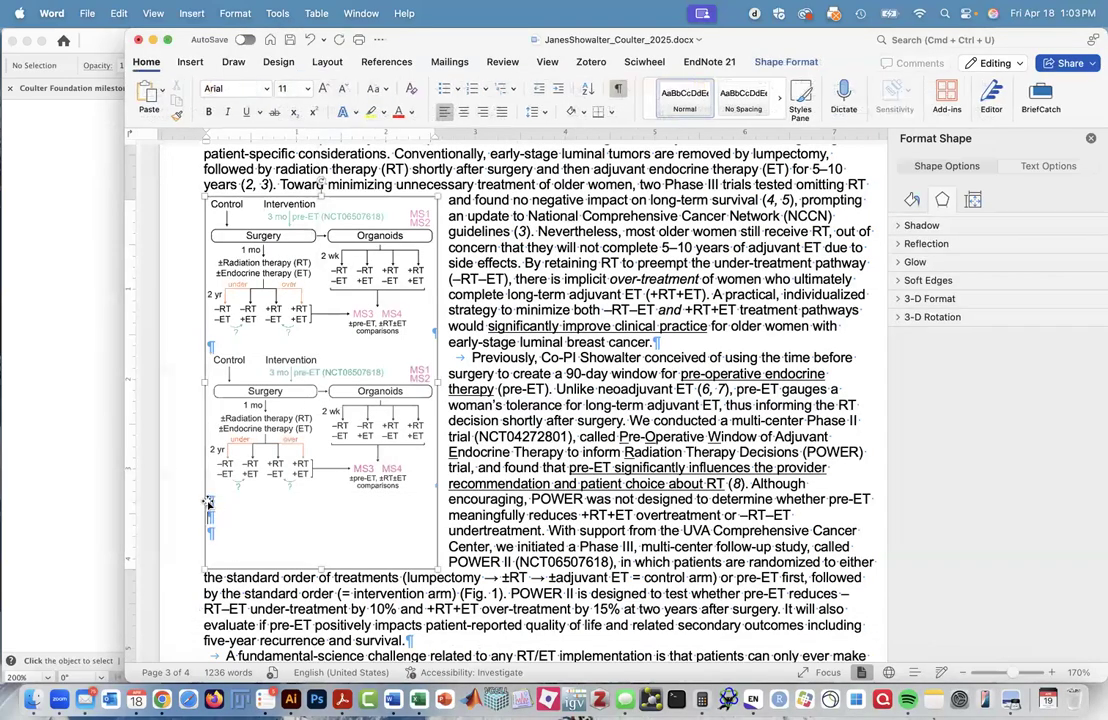
{"action": "left_click_drag", "start_coordinate": [211, 505], "coordinate": [211, 535]}
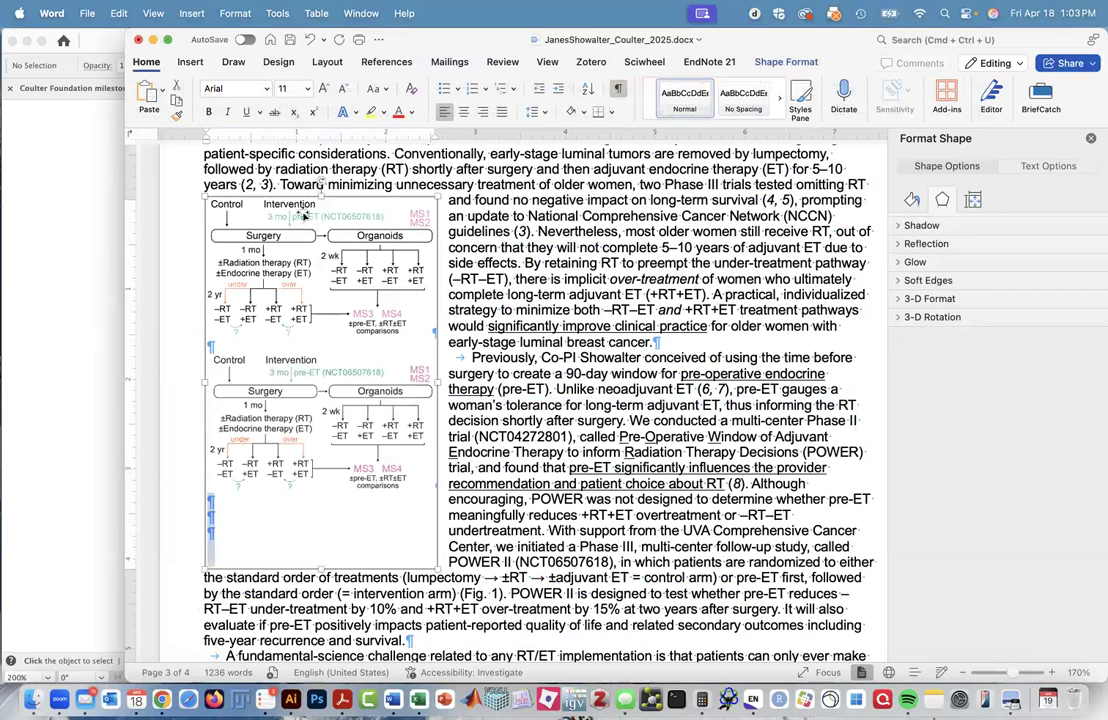
{"action": "key", "text": "Return"}
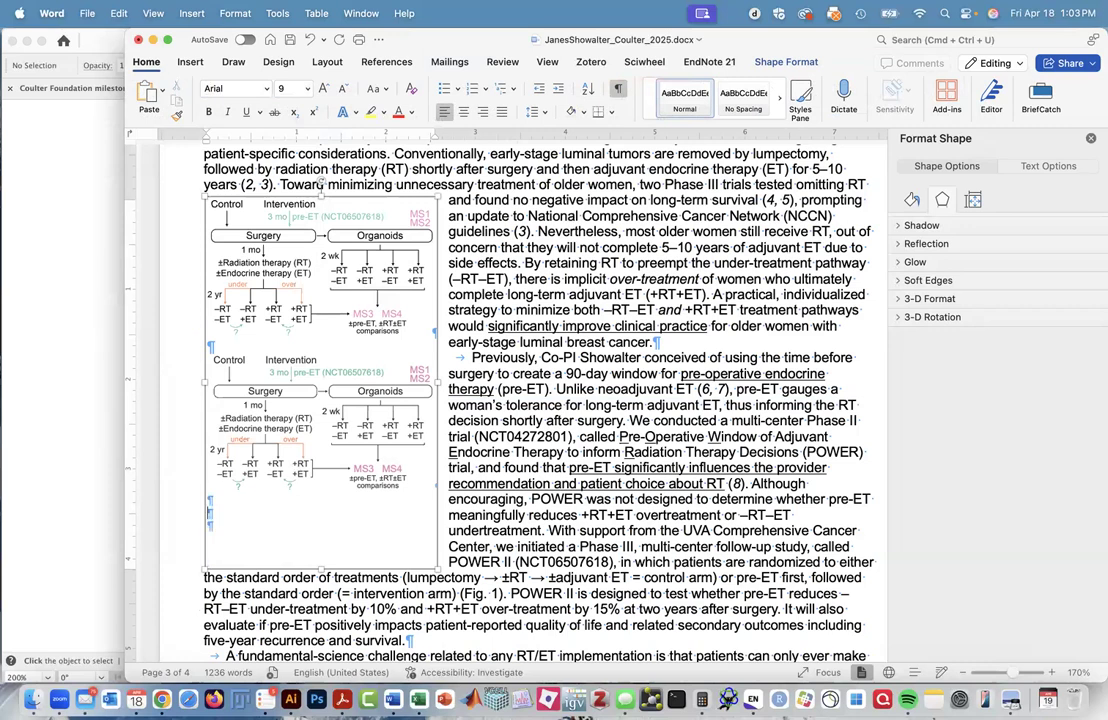
- Paste the "Fig. 1. Organization of specific aims" caption below the second figure and resize the text box's height to fit it
{"action": "key", "text": "super+Tab"}
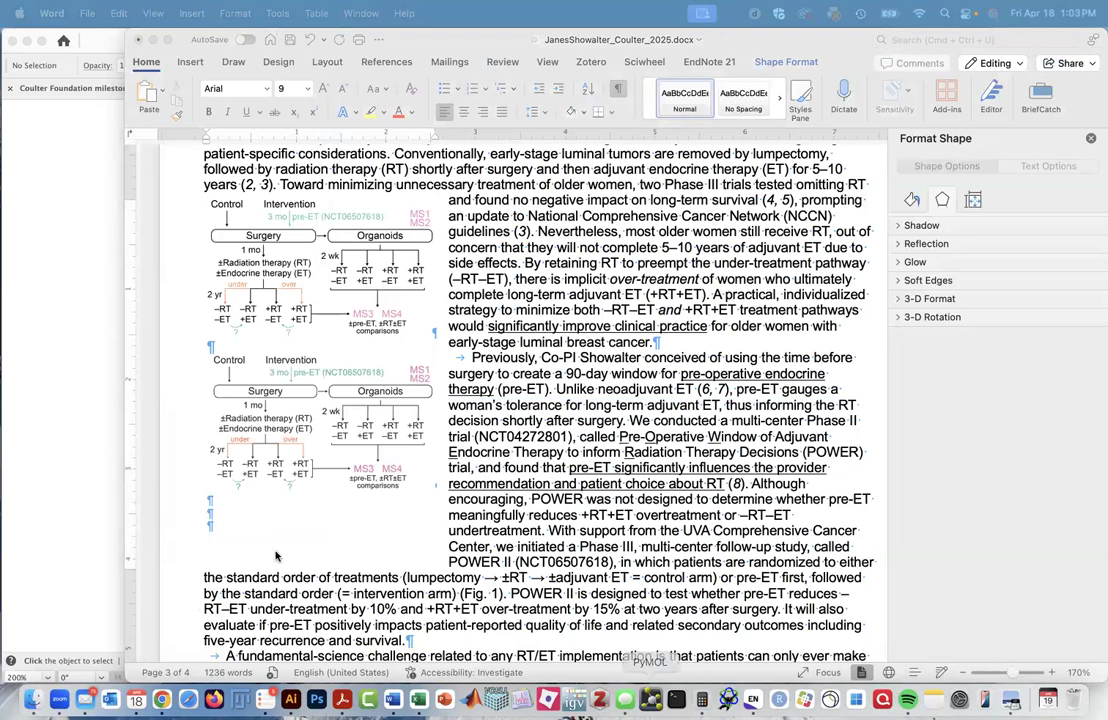
{"action": "left_click", "coordinate": [237, 522]}
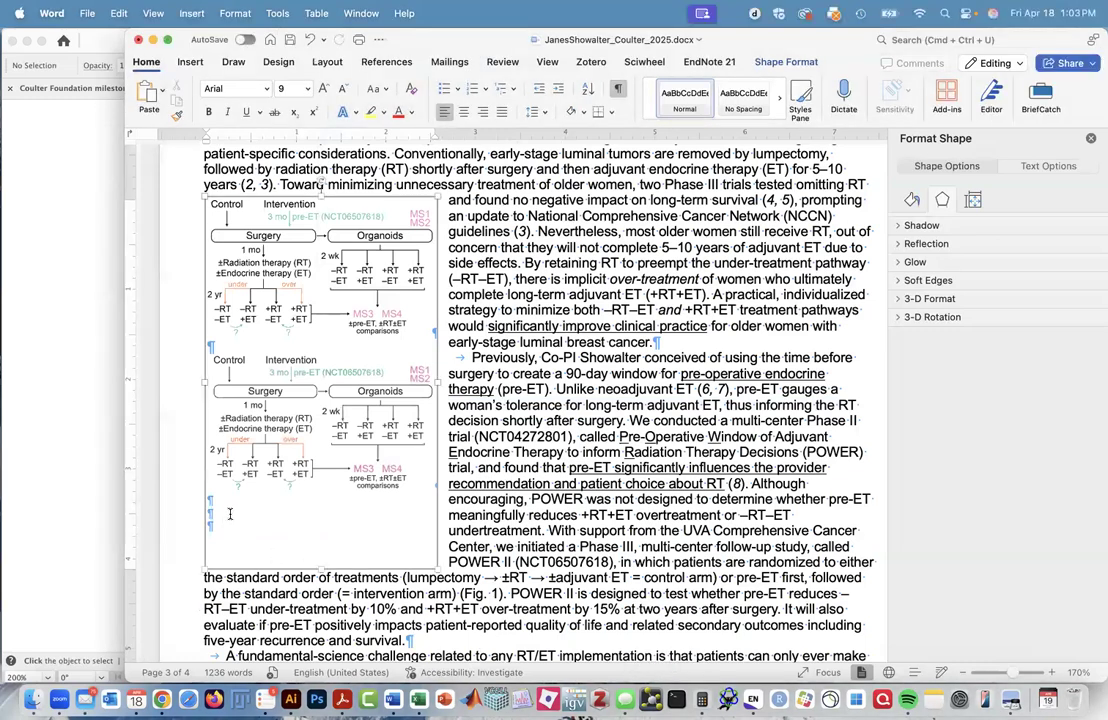
{"action": "key", "text": "super+v"}
{"action": "mouse_move", "coordinate": [321, 652]}
{"action": "left_mouse_down"}
{"action": "mouse_move", "coordinate": [322, 662]}
{"action": "mouse_move", "coordinate": [323, 641]}
{"action": "left_mouse_up"}
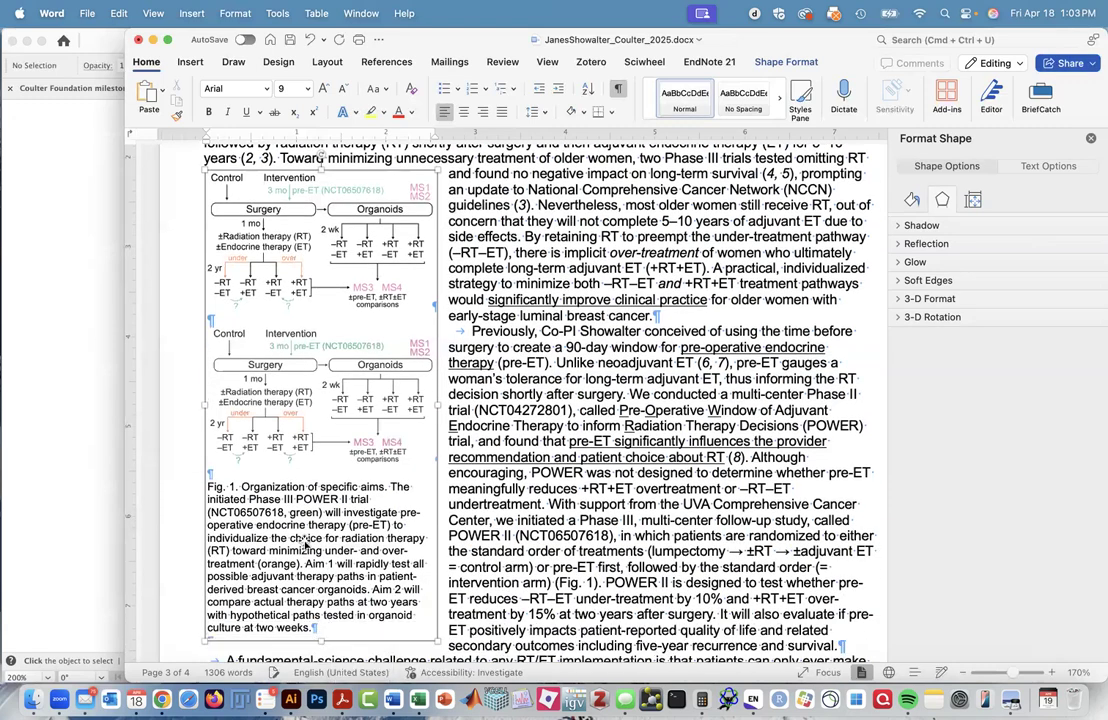
- Justify the figure caption and make its "Fig. 1." label bold
{"action": "left_click", "coordinate": [501, 111]}
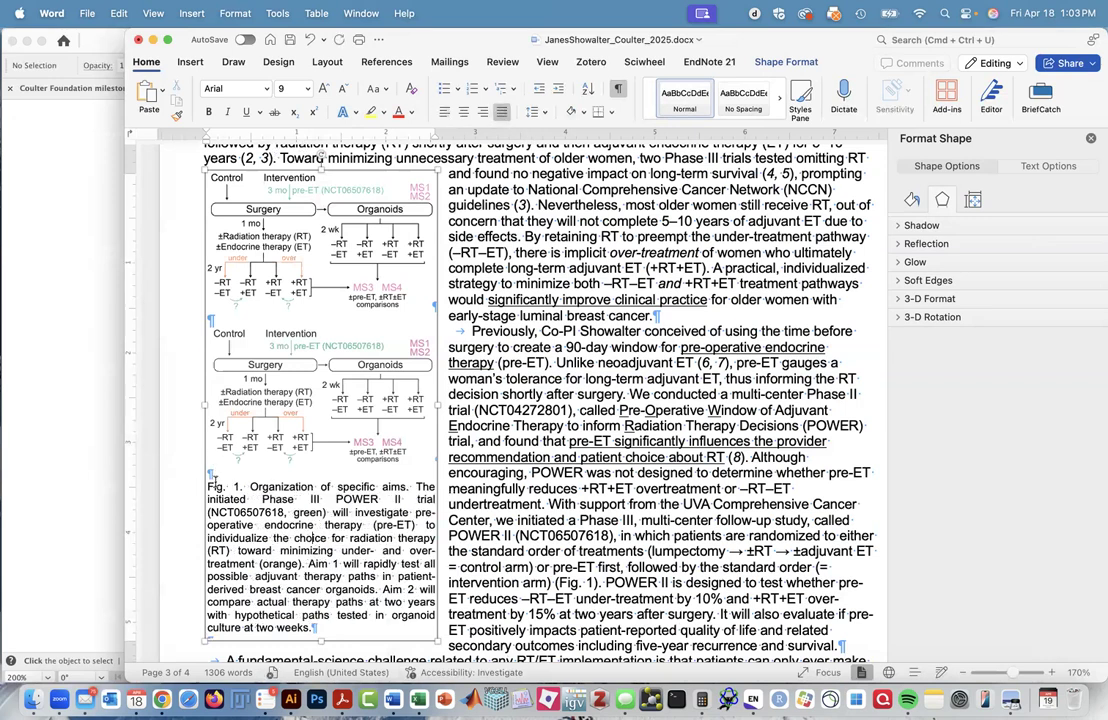
{"action": "left_click_drag", "start_coordinate": [245, 485], "coordinate": [208, 487]}
{"action": "key", "text": "super+b"}
{"action": "left_click", "coordinate": [694, 493]}
{"action": "scroll", "coordinate": [694, 493], "scroll_direction": "down", "scroll_amount": 2}
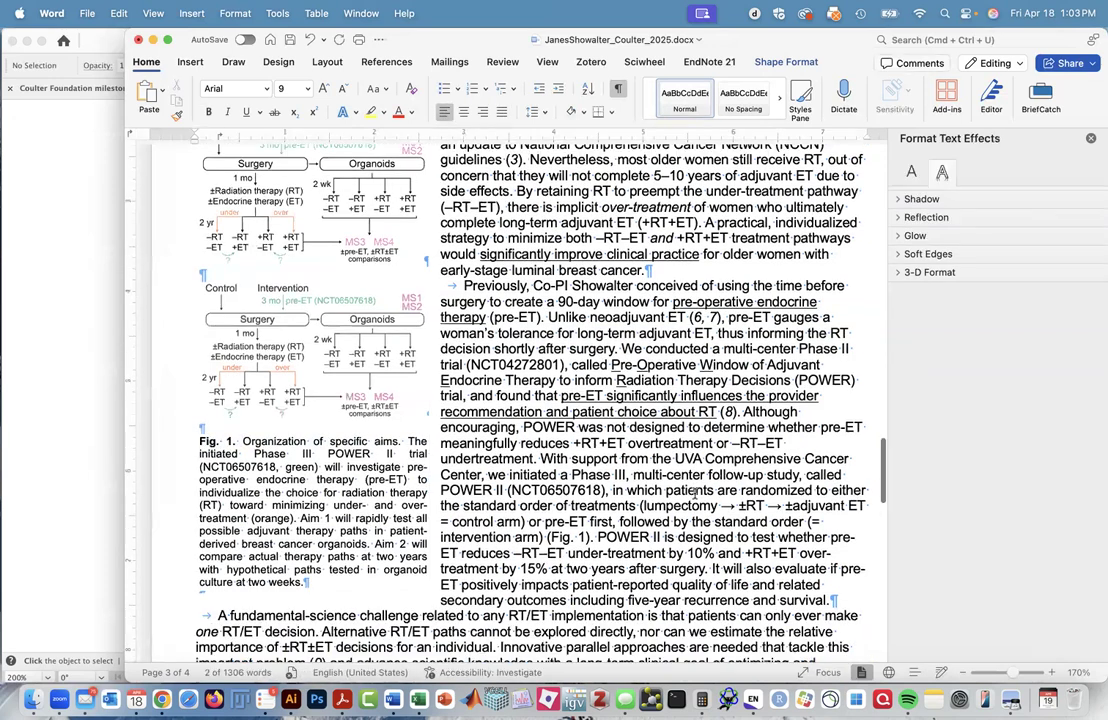
{"action": "scroll", "coordinate": [694, 493], "scroll_direction": "up", "scroll_amount": 2}
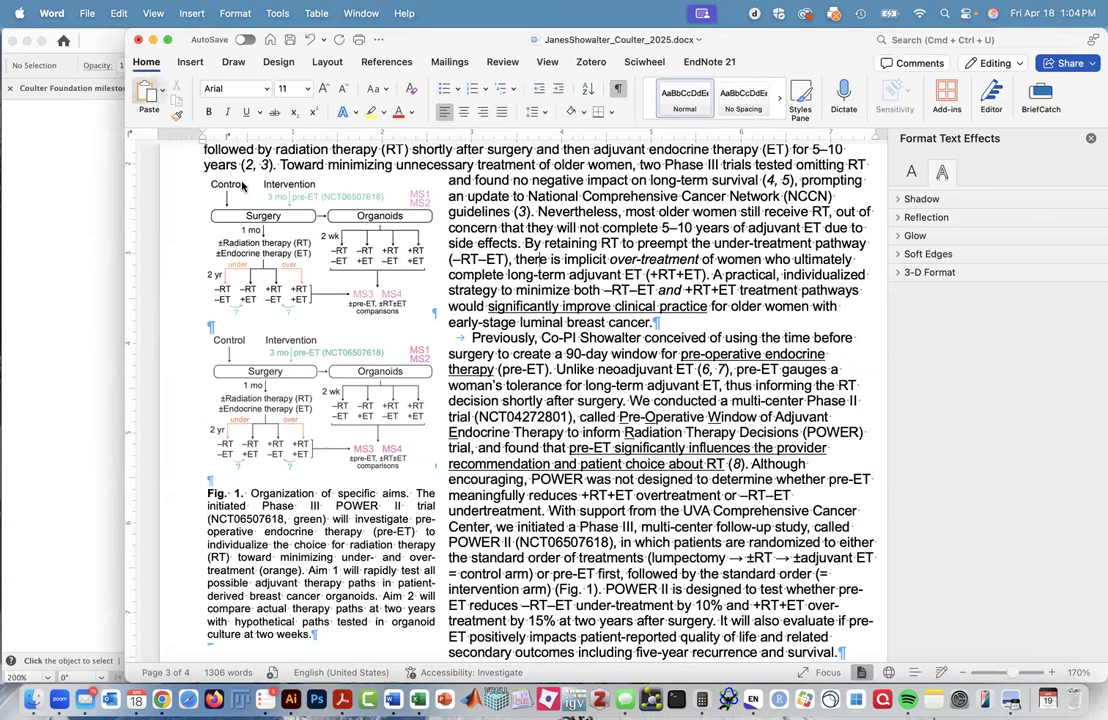
- Save a copy of the document to the Desktop in PDF format, keeping the proposed file name
{"action": "left_click", "coordinate": [88, 12]}
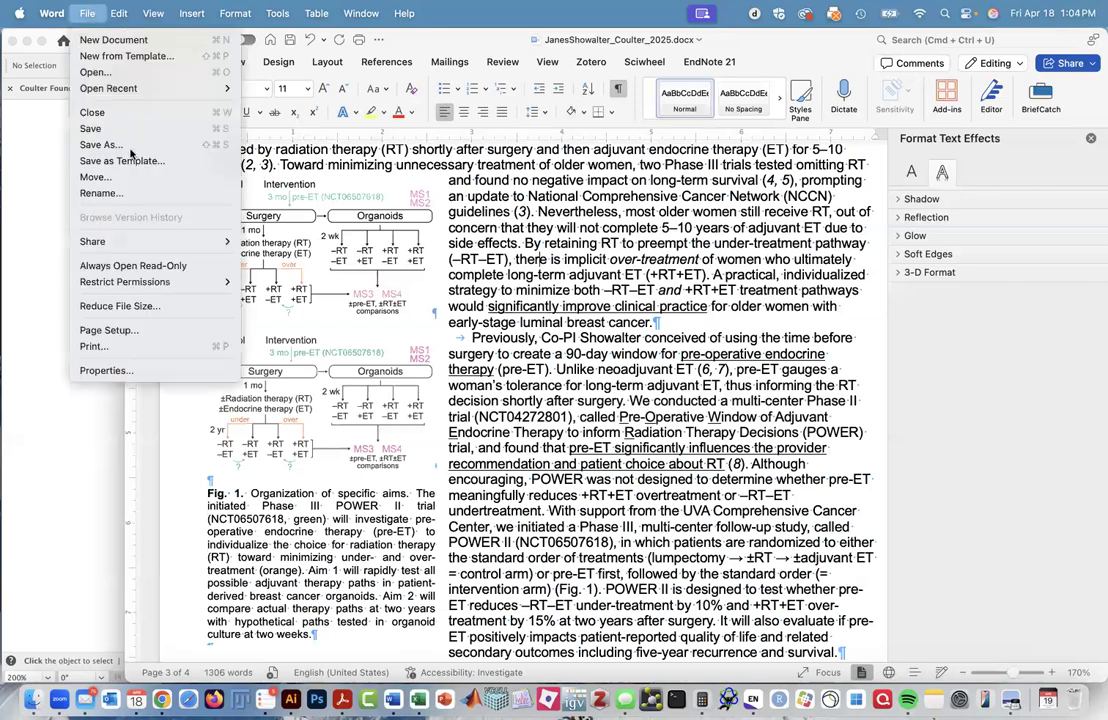
{"action": "left_click", "coordinate": [130, 145]}
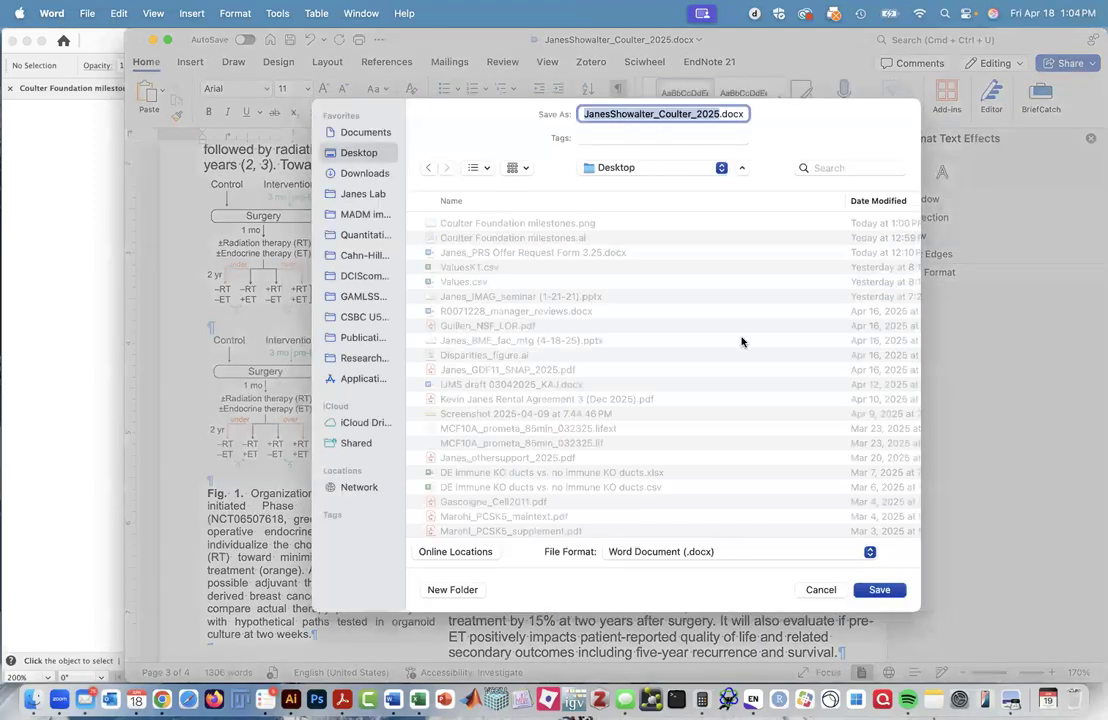
{"action": "left_click", "coordinate": [648, 551]}
{"action": "scroll", "coordinate": [641, 578], "scroll_direction": "down", "scroll_amount": 3}
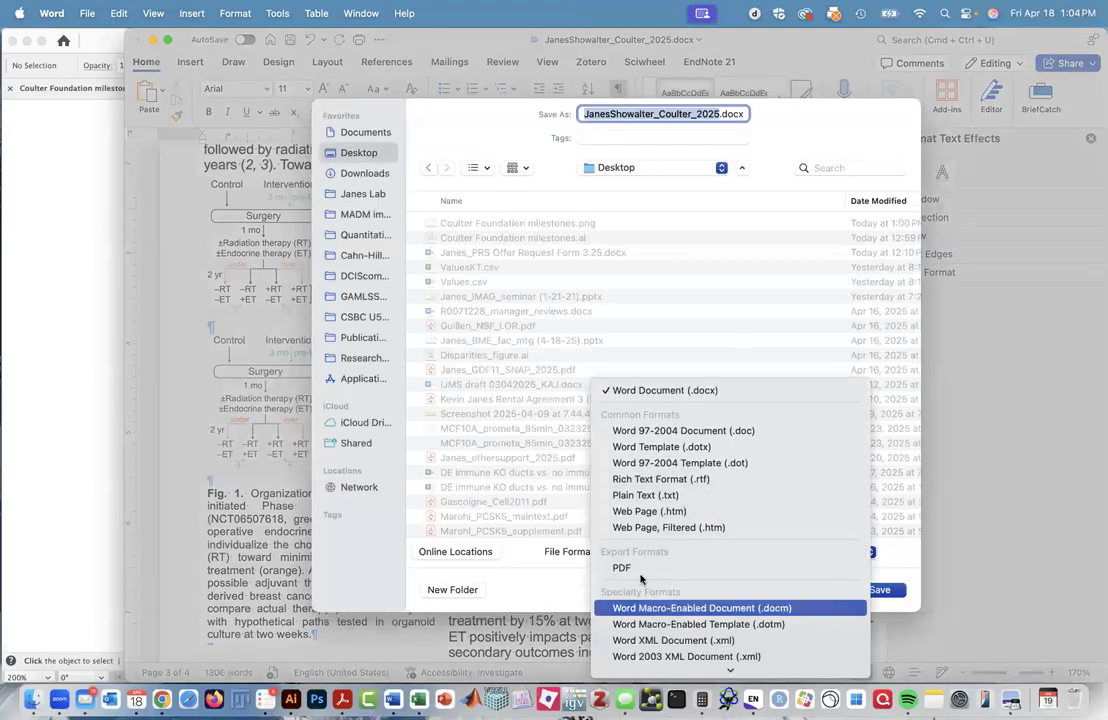
{"action": "left_click", "coordinate": [635, 570]}
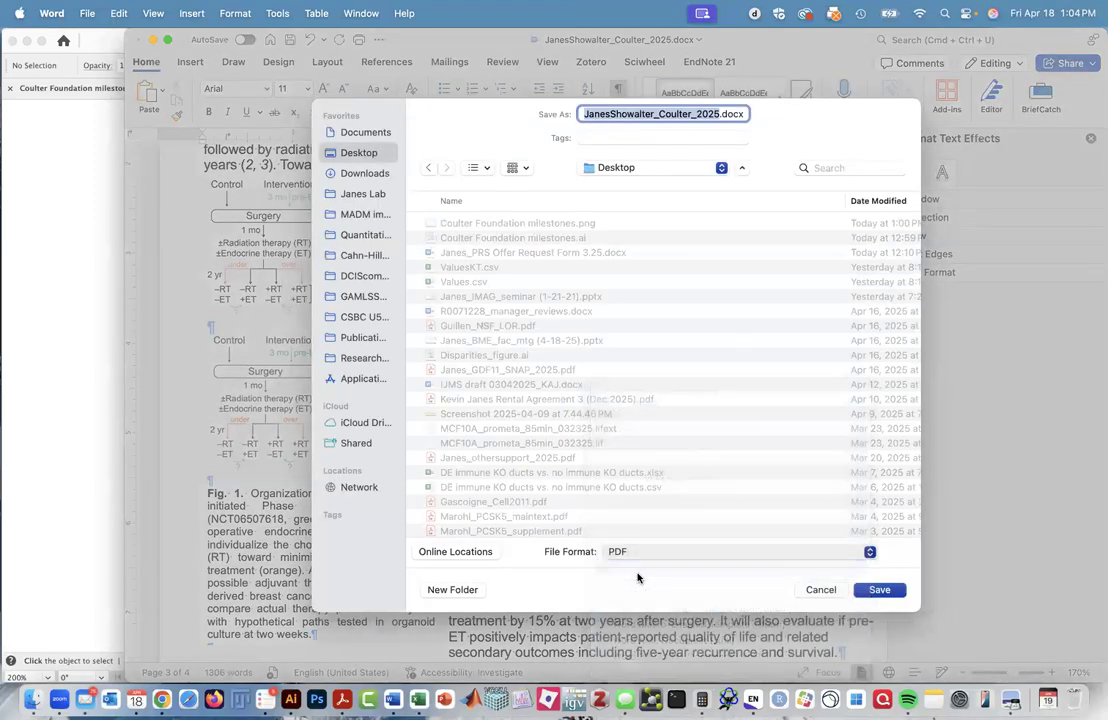
{"action": "left_click", "coordinate": [879, 589]}
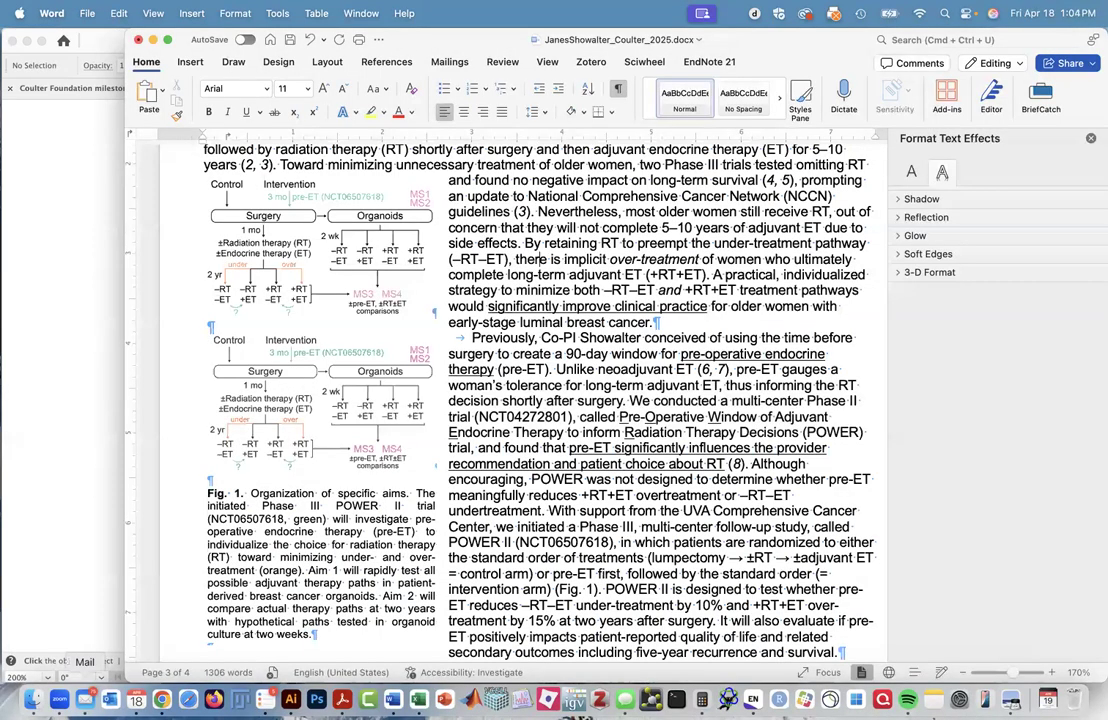
- Switch to Finder and open the newly exported PDF from the Desktop in Acrobat
{"action": "left_click", "coordinate": [33, 699]}
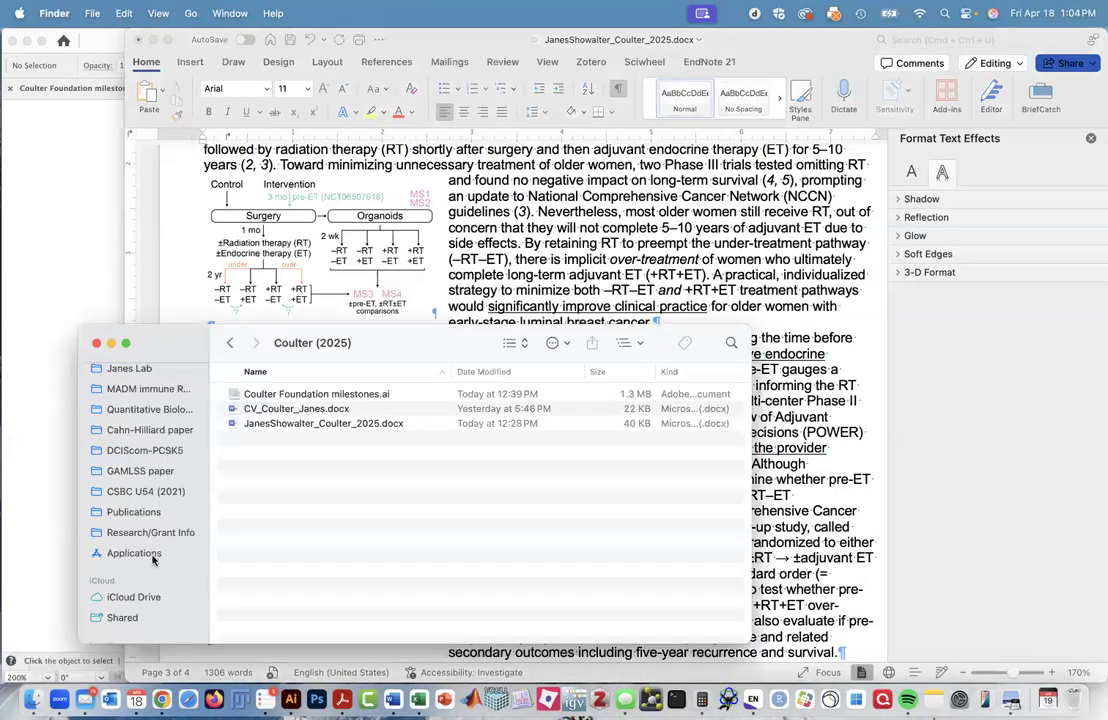
{"action": "key", "text": "super+shift+d"}
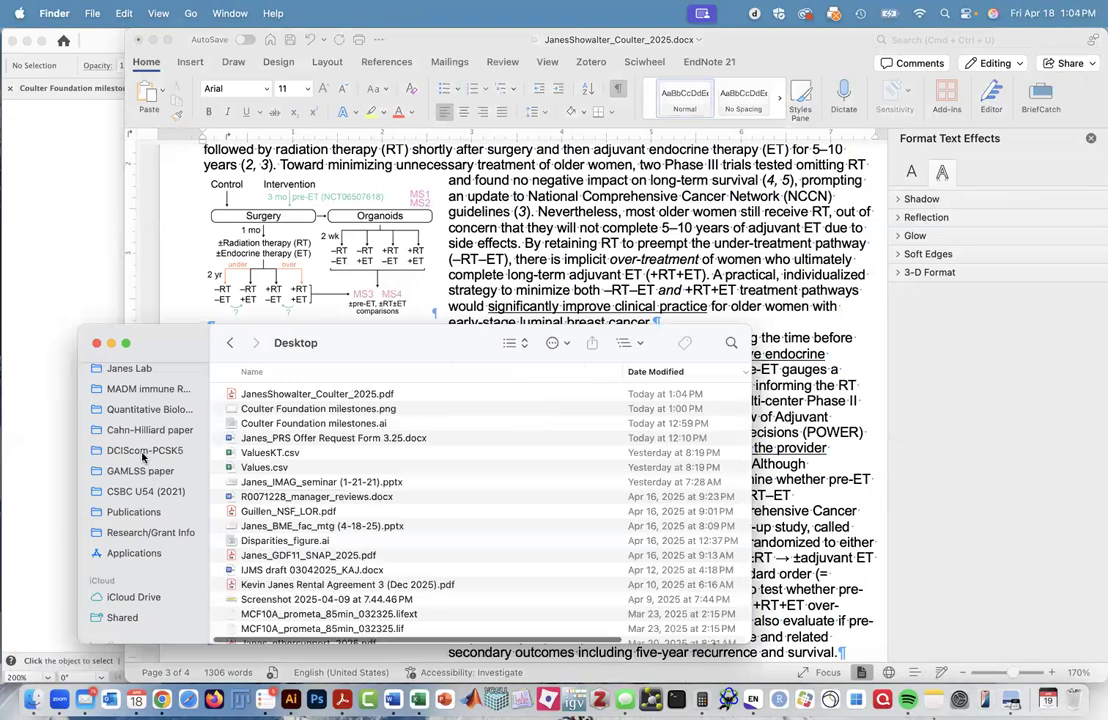
{"action": "double_click", "coordinate": [296, 395]}
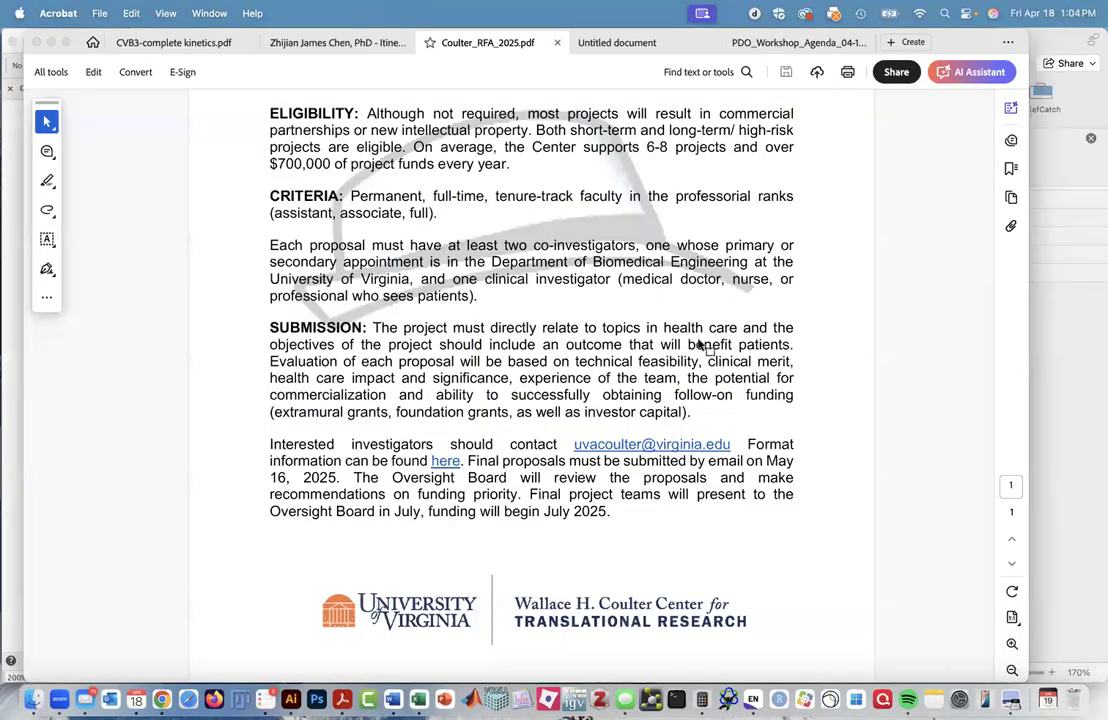
- Examine the PNG and .ai versions of the figure on page 3 of the PDF at 300% zoom, comparing their sharpness
{"action": "scroll", "coordinate": [700, 346], "scroll_direction": "down", "scroll_amount": 10}
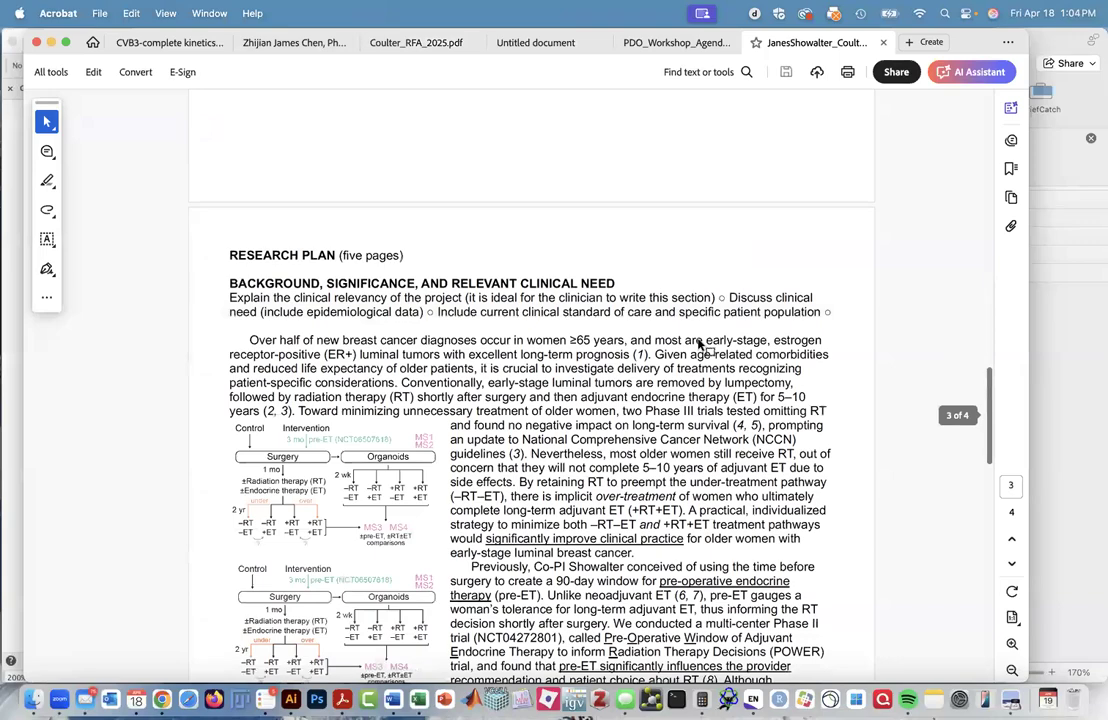
{"action": "scroll", "coordinate": [368, 411], "scroll_direction": "down", "scroll_amount": 5}
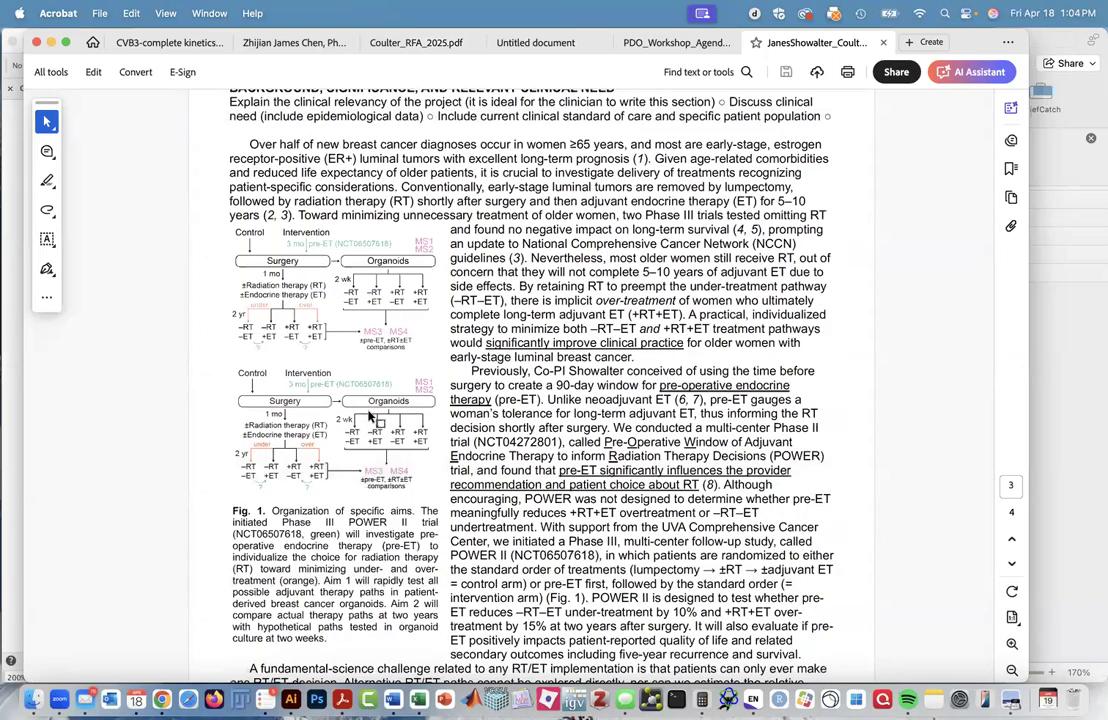
{"action": "key", "text": "super+plus"}
{"action": "key", "text": "super+plus"}
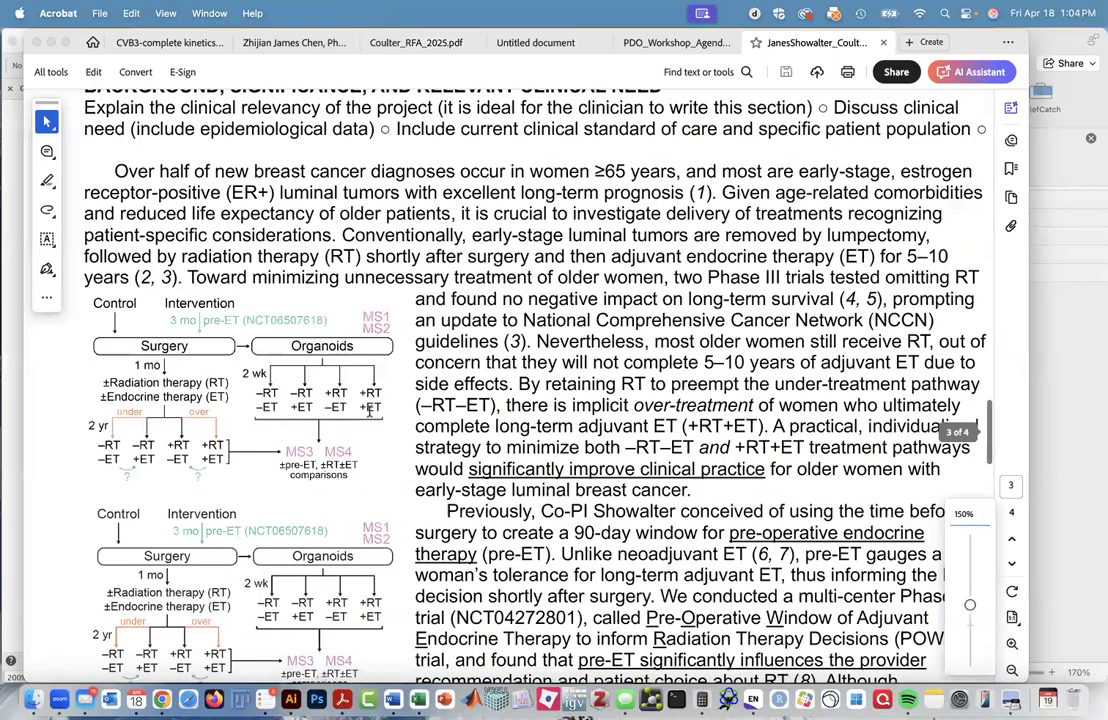
{"action": "key", "text": "super+plus"}
{"action": "key", "text": "super+plus"}
{"action": "scroll", "coordinate": [368, 411], "scroll_direction": "up", "scroll_amount": 5}
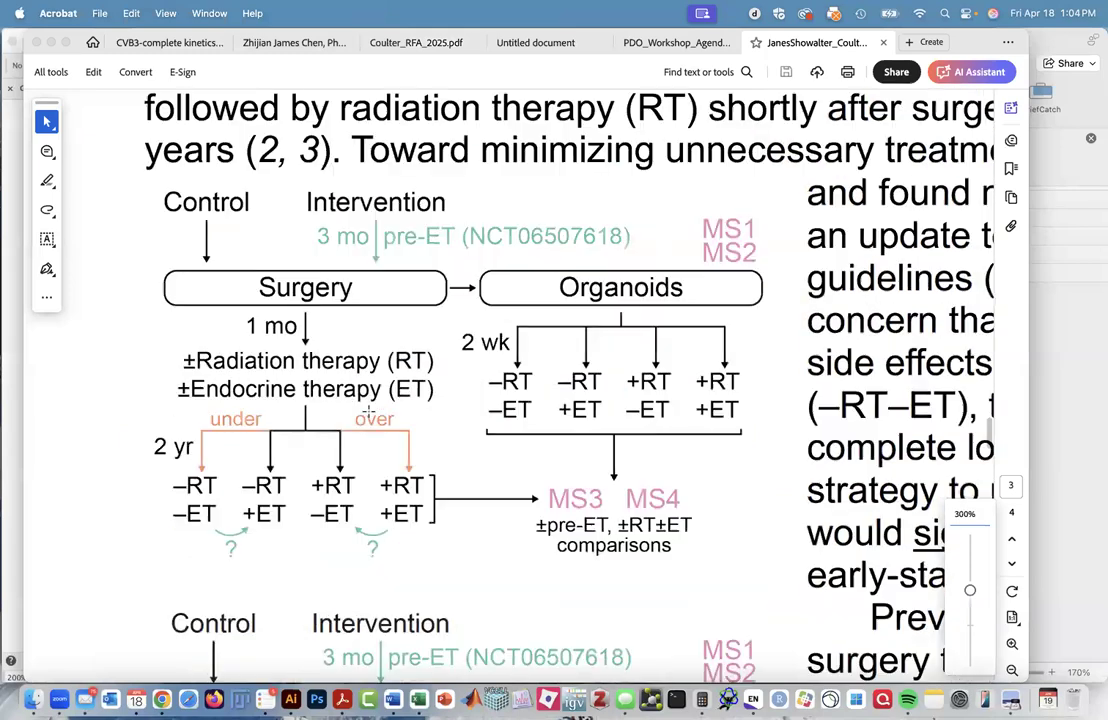
{"action": "scroll", "coordinate": [368, 411], "scroll_direction": "down", "scroll_amount": 7}
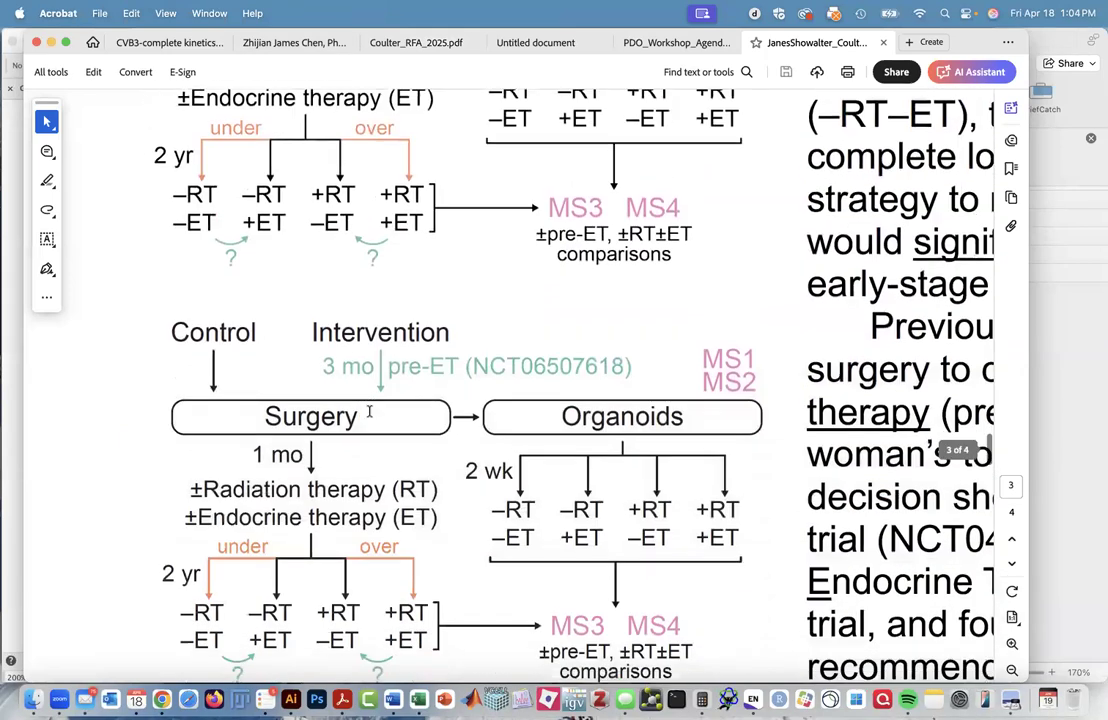
{"action": "scroll", "coordinate": [368, 411], "scroll_direction": "down", "scroll_amount": 3}
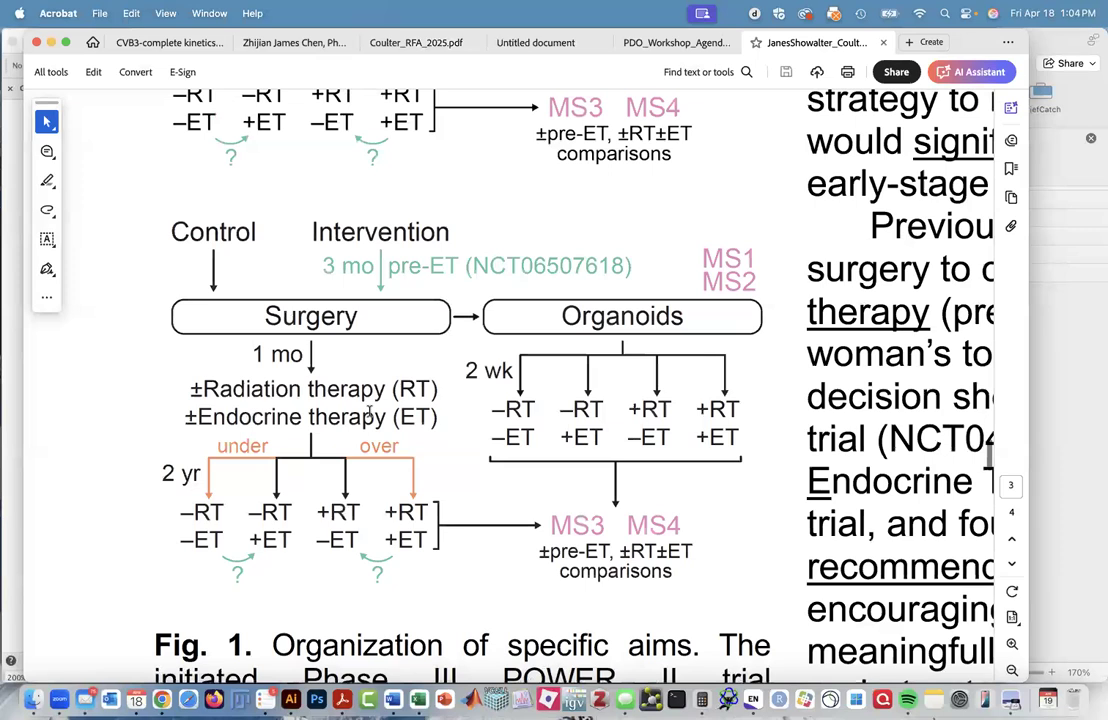
- Examine the edges of the labels and arrows in the upper PNG version of the figure, magnifying up to 3200%
{"action": "scroll", "coordinate": [368, 411], "scroll_direction": "up", "scroll_amount": 8}
{"action": "scroll", "coordinate": [368, 411], "scroll_direction": "up", "scroll_amount": 1}
{"action": "scroll", "coordinate": [368, 415], "scroll_direction": "up", "scroll_amount": 10, "text": "ctrl"}
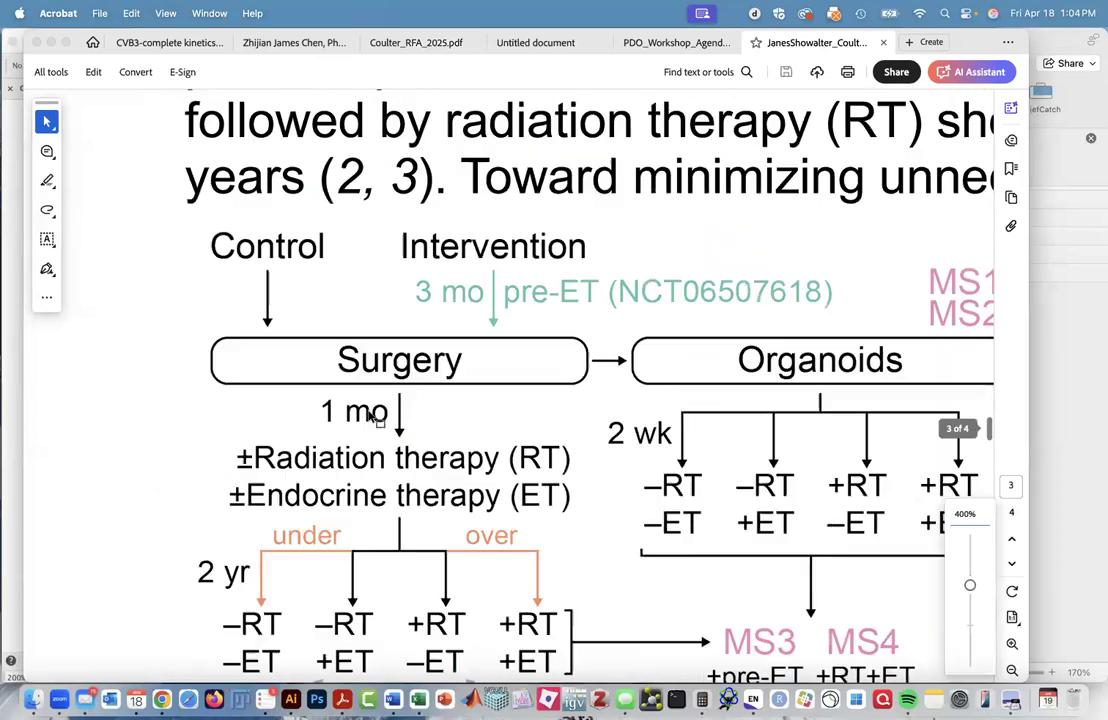
{"action": "scroll", "coordinate": [368, 418], "scroll_direction": "down", "scroll_amount": 10}
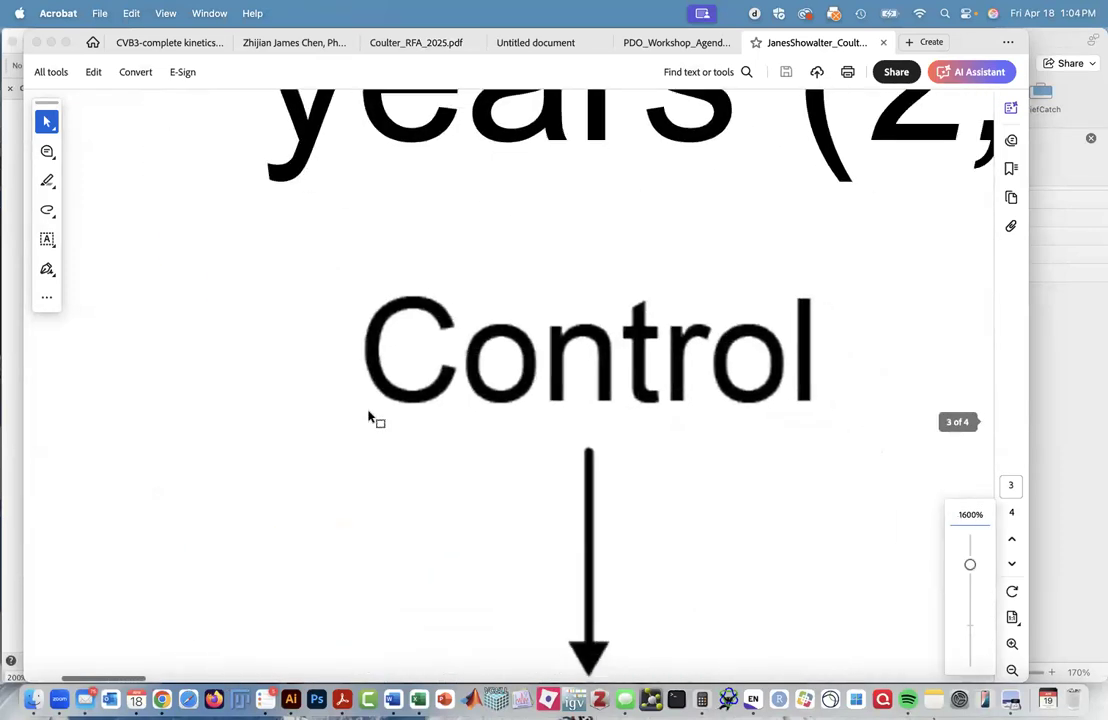
{"action": "scroll", "coordinate": [368, 411], "scroll_direction": "down", "scroll_amount": 15}
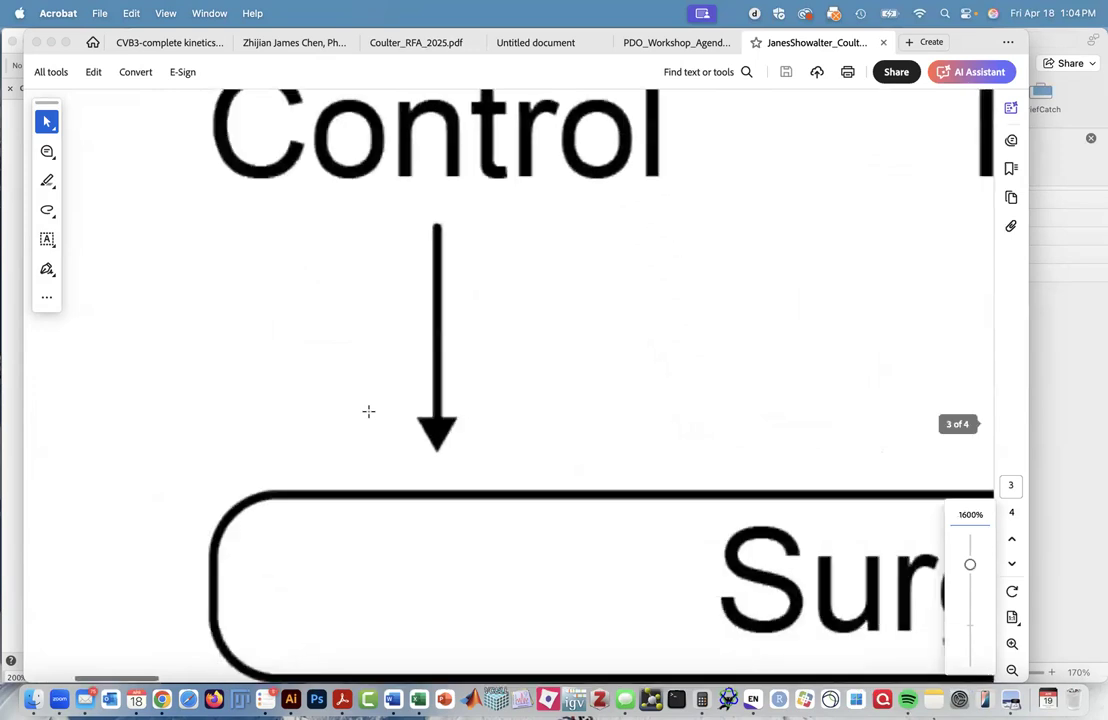
{"action": "scroll", "coordinate": [368, 411], "scroll_direction": "down", "scroll_amount": 15}
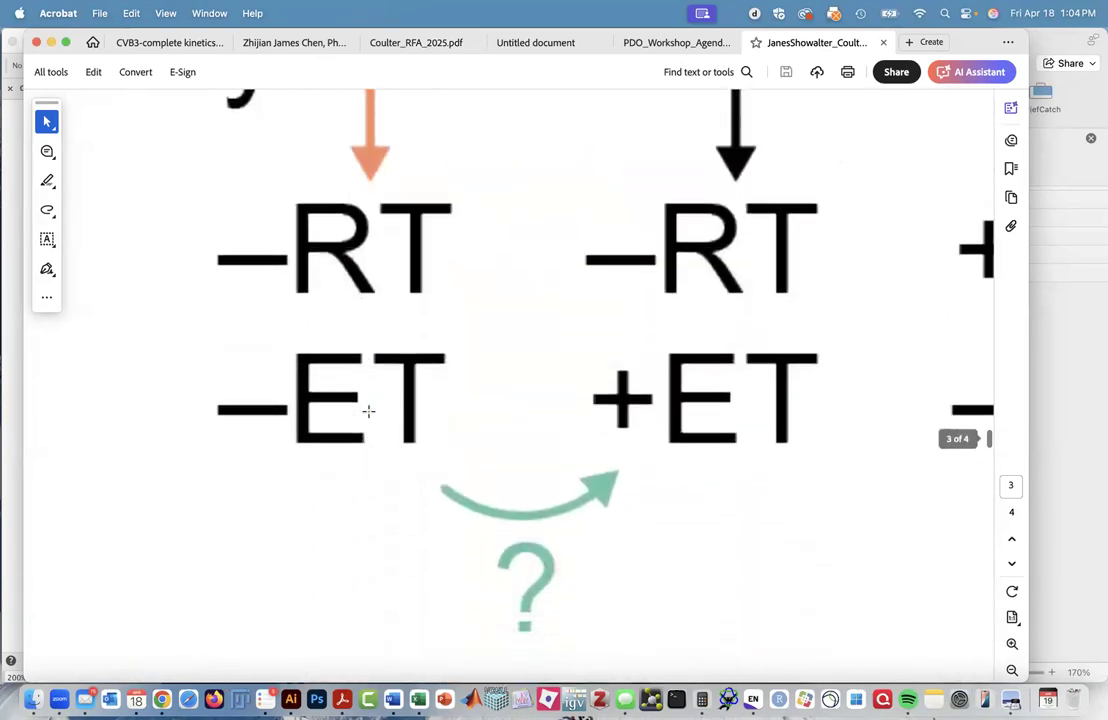
{"action": "scroll", "coordinate": [369, 411], "scroll_direction": "up", "scroll_amount": 10}
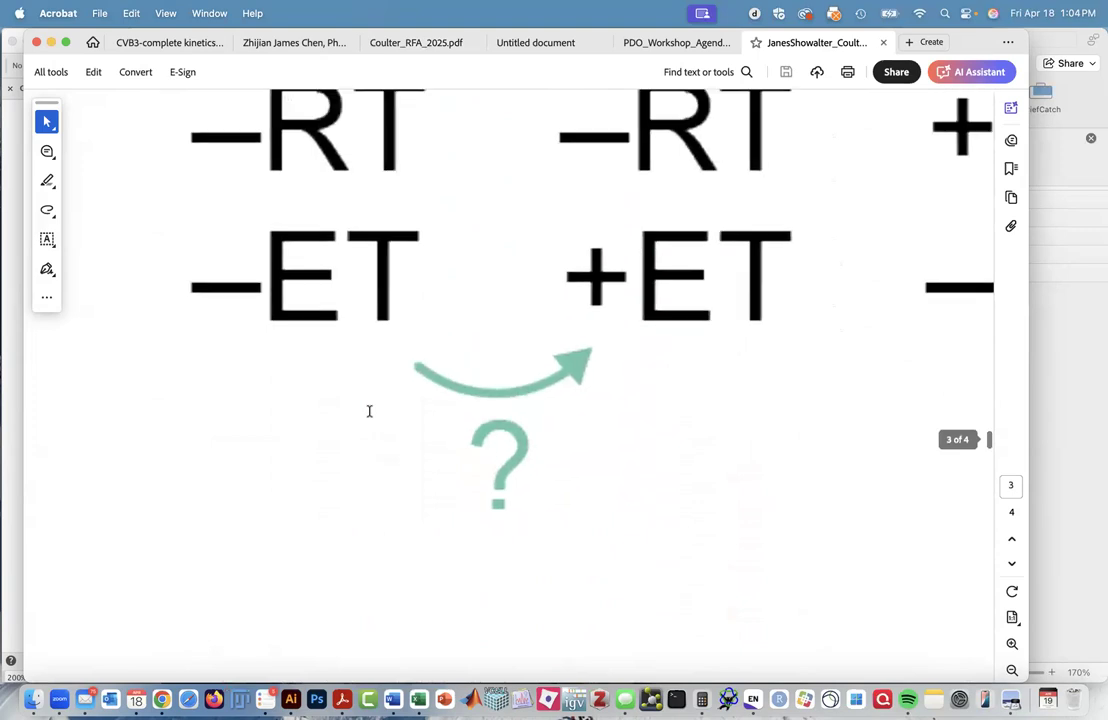
{"action": "scroll", "coordinate": [339, 361], "scroll_direction": "up", "scroll_amount": 10}
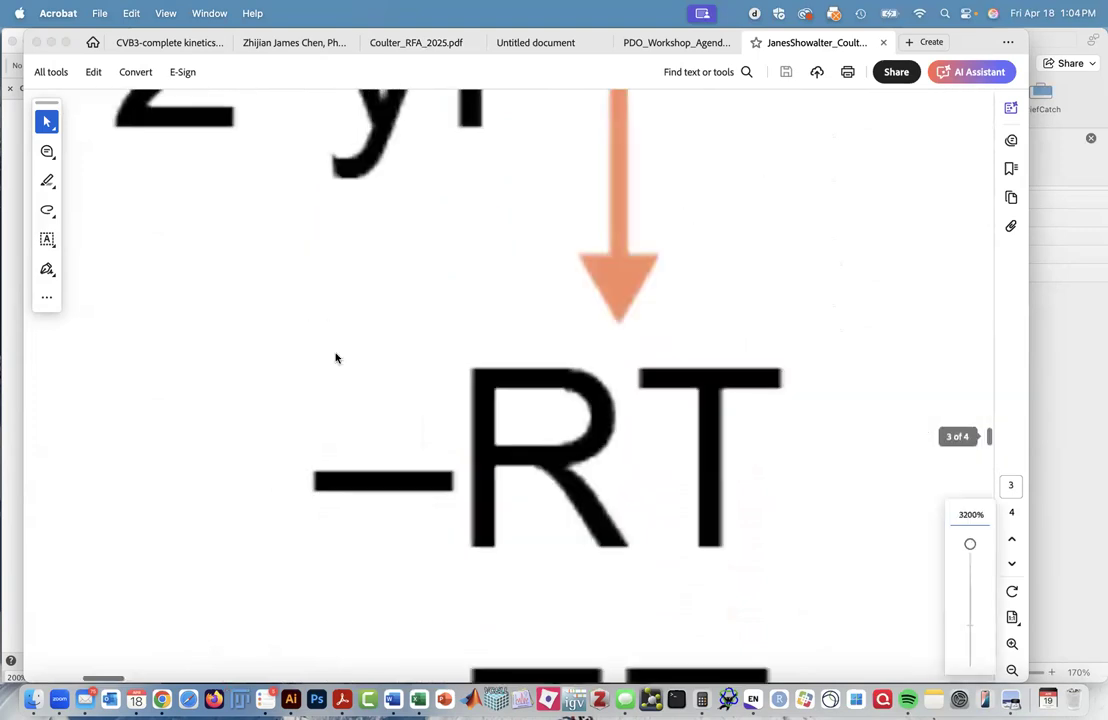
{"action": "scroll", "coordinate": [457, 279], "scroll_direction": "up", "scroll_amount": 5}
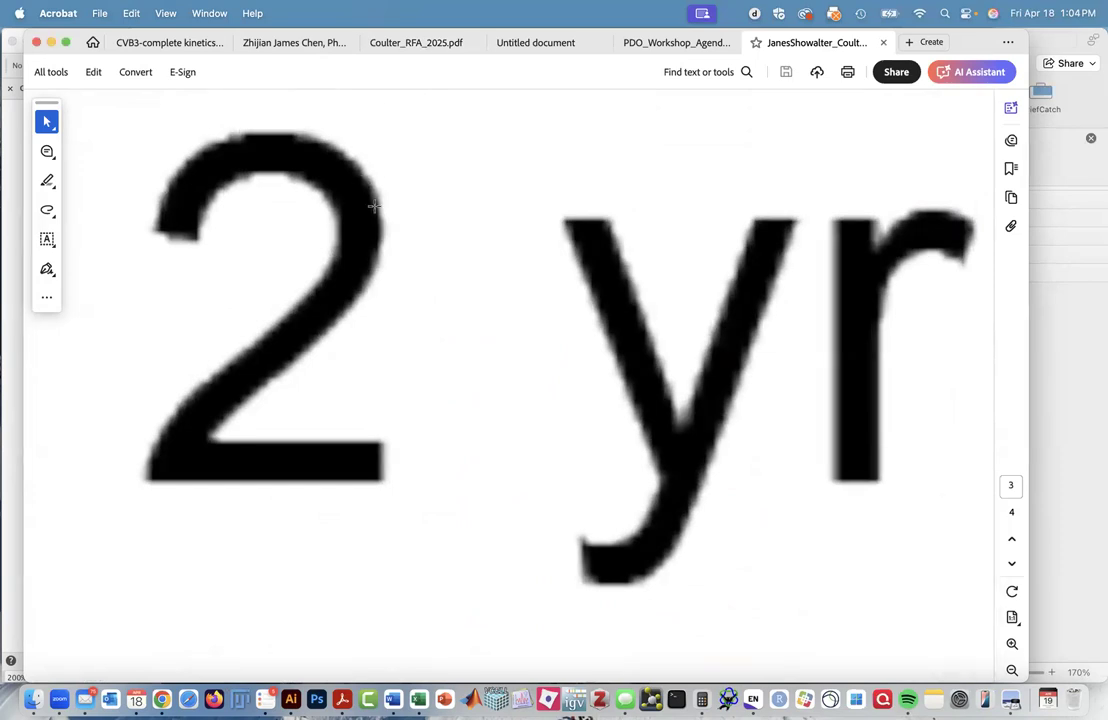
- Examine the "Control" label in the lower .ai version of the figure at 3200% zoom to judge its edge sharpness
{"action": "scroll", "coordinate": [279, 381], "scroll_direction": "down", "scroll_amount": 10}
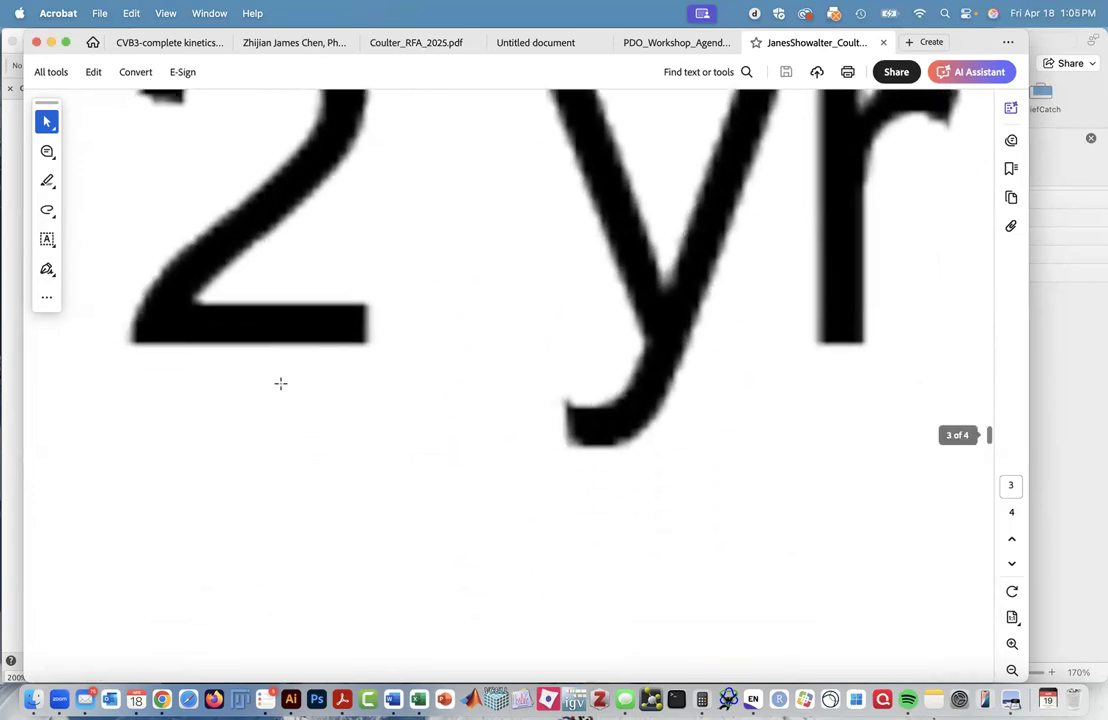
{"action": "scroll", "coordinate": [281, 383], "scroll_direction": "down", "scroll_amount": 10}
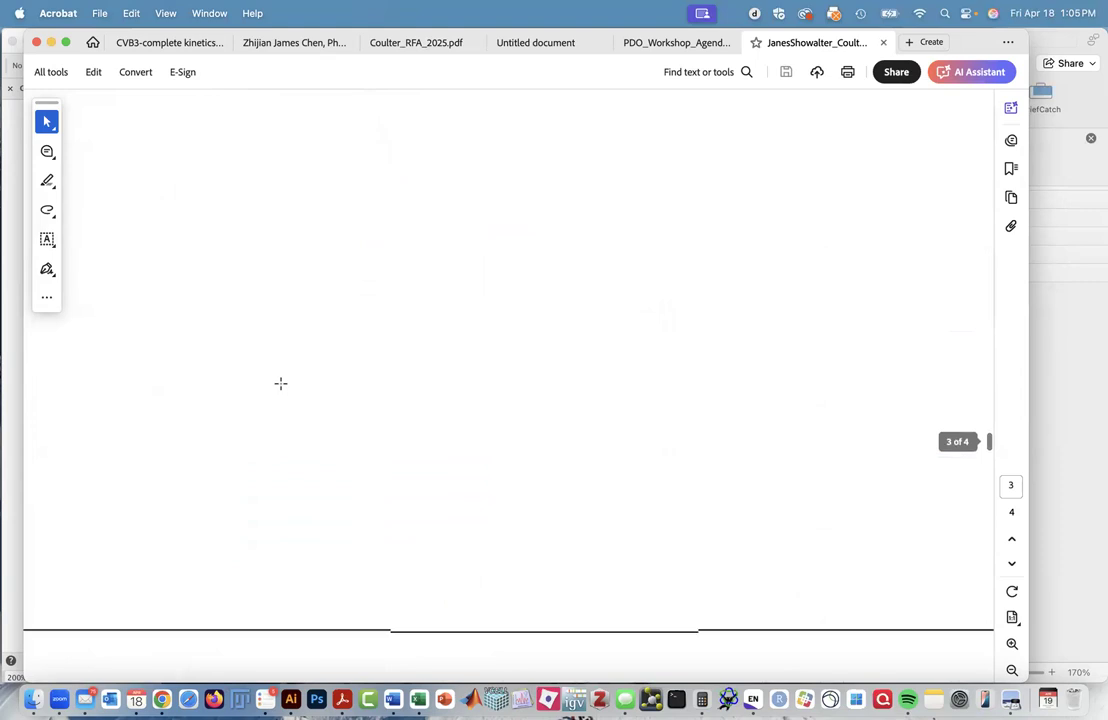
{"action": "scroll", "coordinate": [281, 383], "scroll_direction": "down", "scroll_amount": 8}
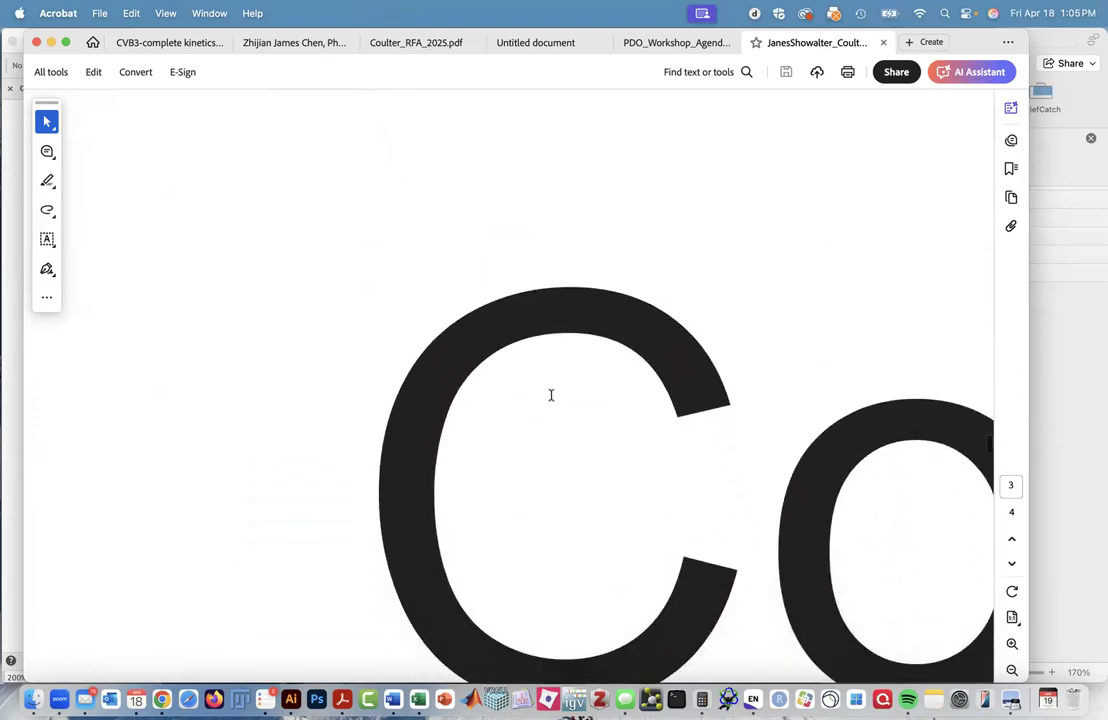
{"action": "scroll", "coordinate": [549, 393], "scroll_direction": "right", "scroll_amount": 10}
{"action": "scroll", "coordinate": [550, 395], "scroll_direction": "right", "scroll_amount": 10}
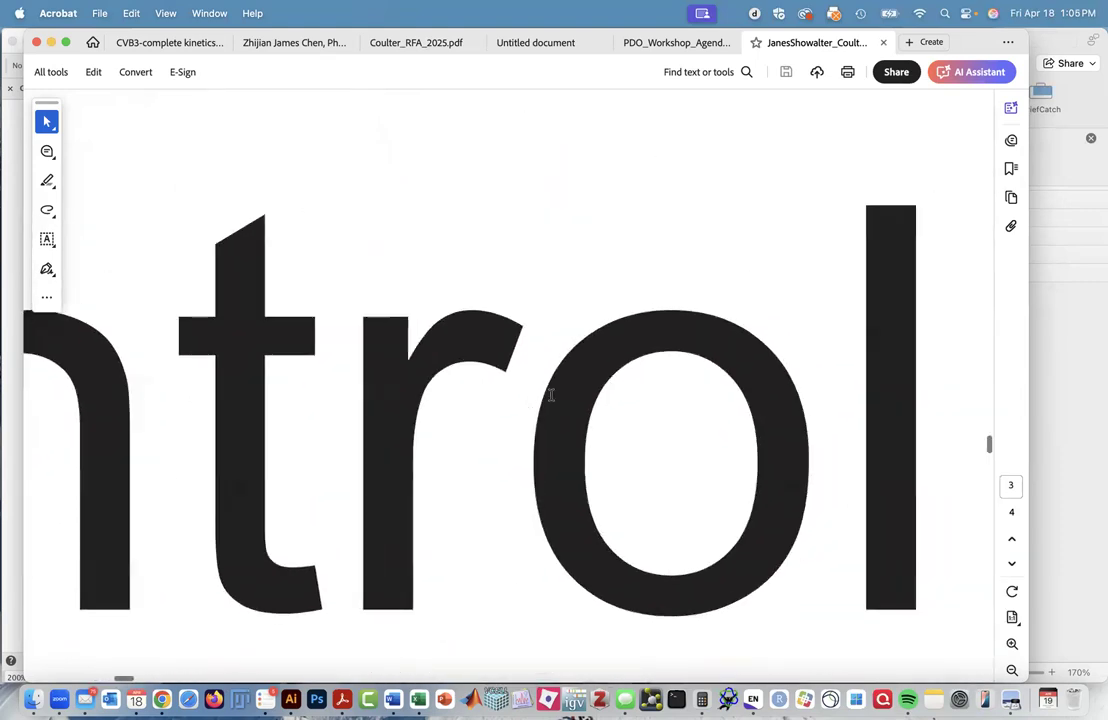
{"action": "scroll", "coordinate": [551, 395], "scroll_direction": "down", "scroll_amount": 10}
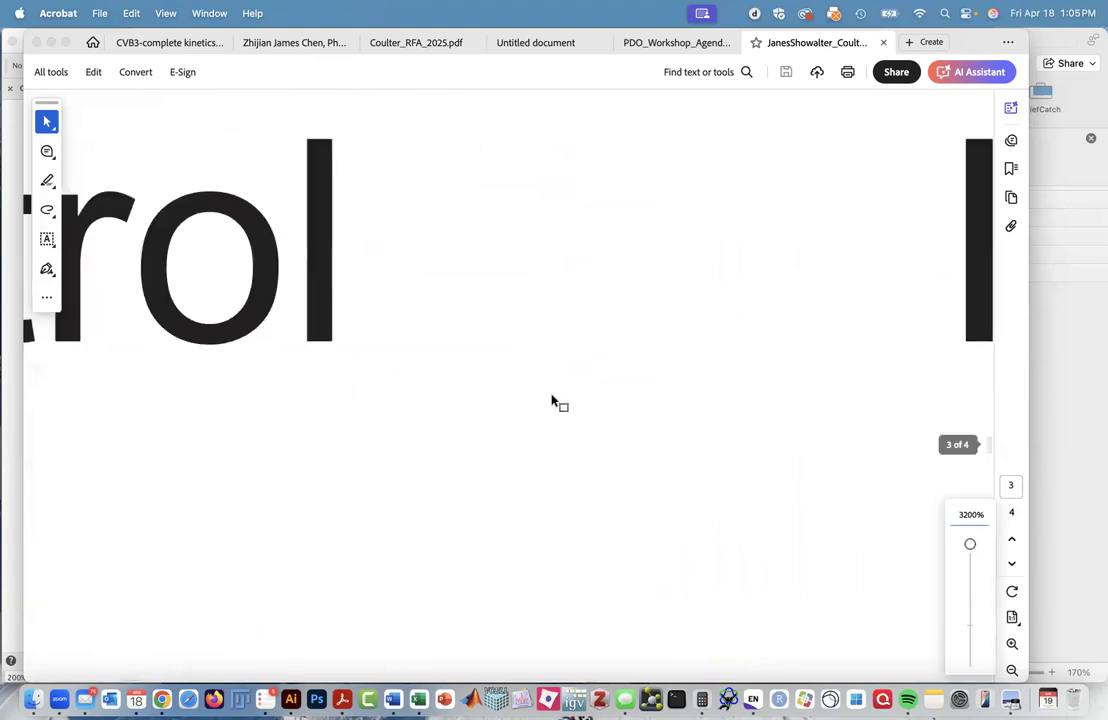
{"action": "scroll", "coordinate": [551, 400], "scroll_direction": "down", "scroll_amount": 10}
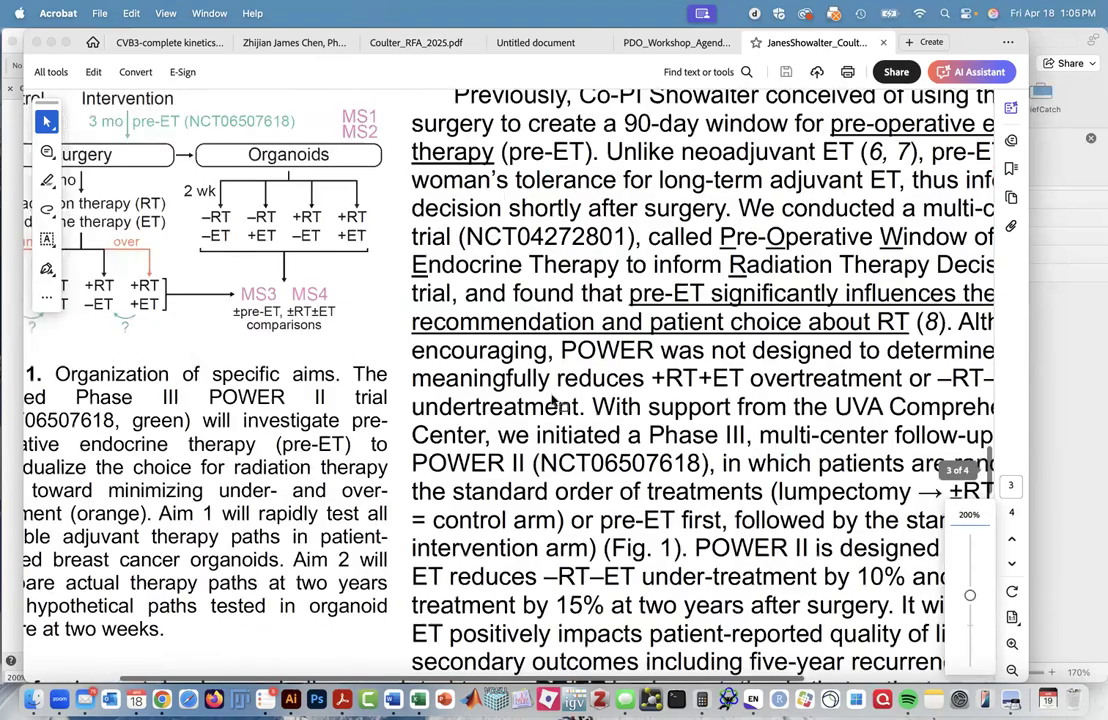
- Compare both figure versions side by side with the body text at 150% zoom and close the exported PDF
{"action": "scroll", "coordinate": [491, 377], "scroll_direction": "down", "scroll_amount": 3}
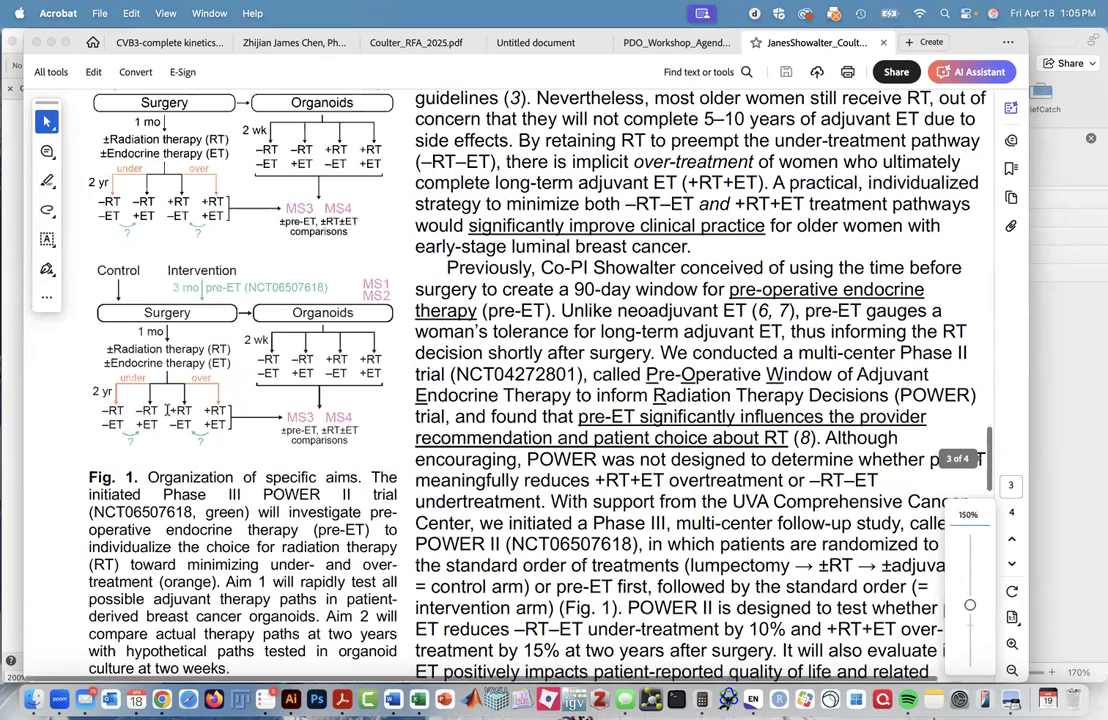
{"action": "scroll", "coordinate": [230, 420], "scroll_direction": "up", "scroll_amount": 2}
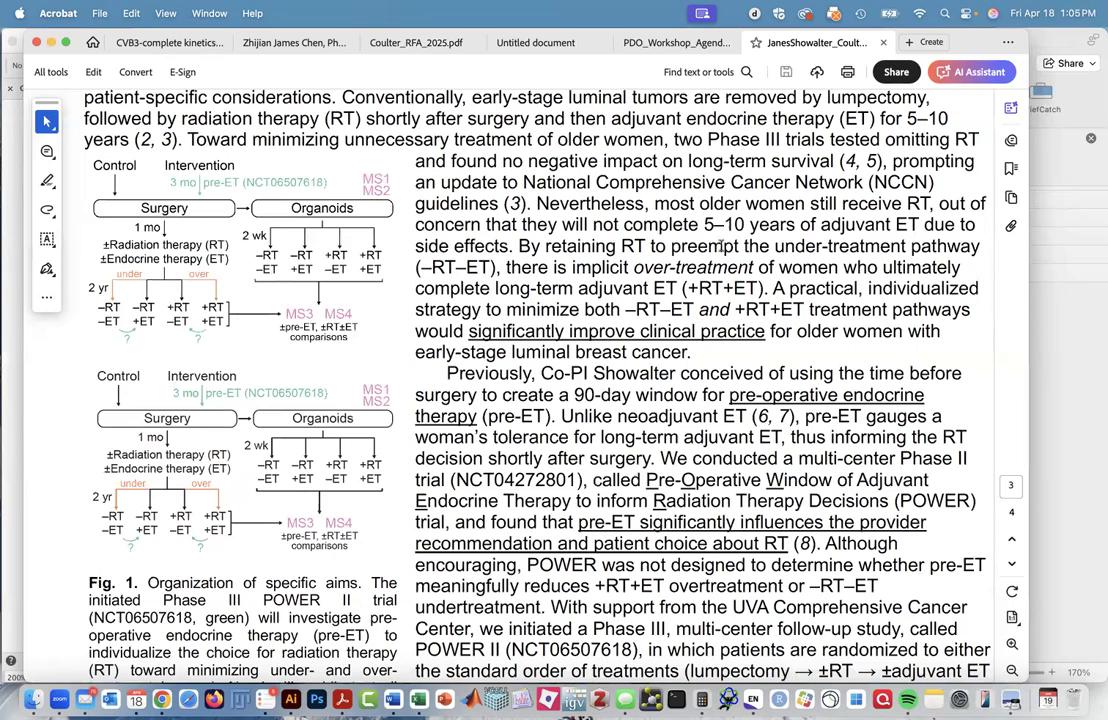
{"action": "key", "text": "super+w"}
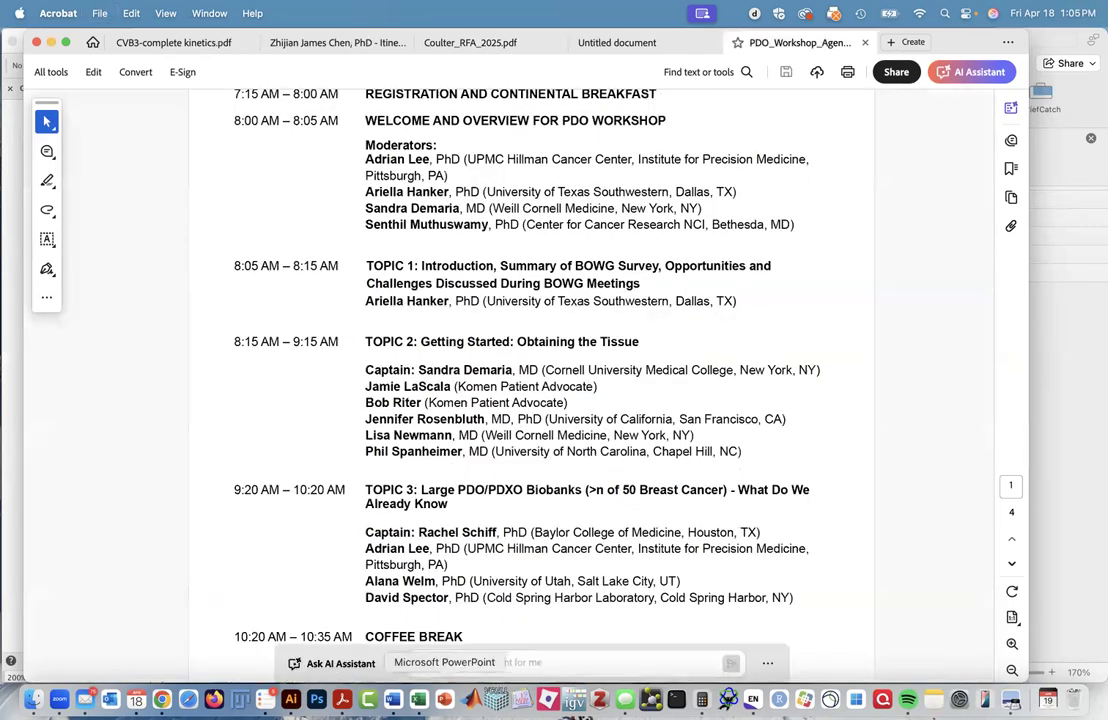
- Switch to Word and set the document's image preferences to not compress images in file, with a High fidelity default resolution
{"action": "left_click", "coordinate": [393, 699]}
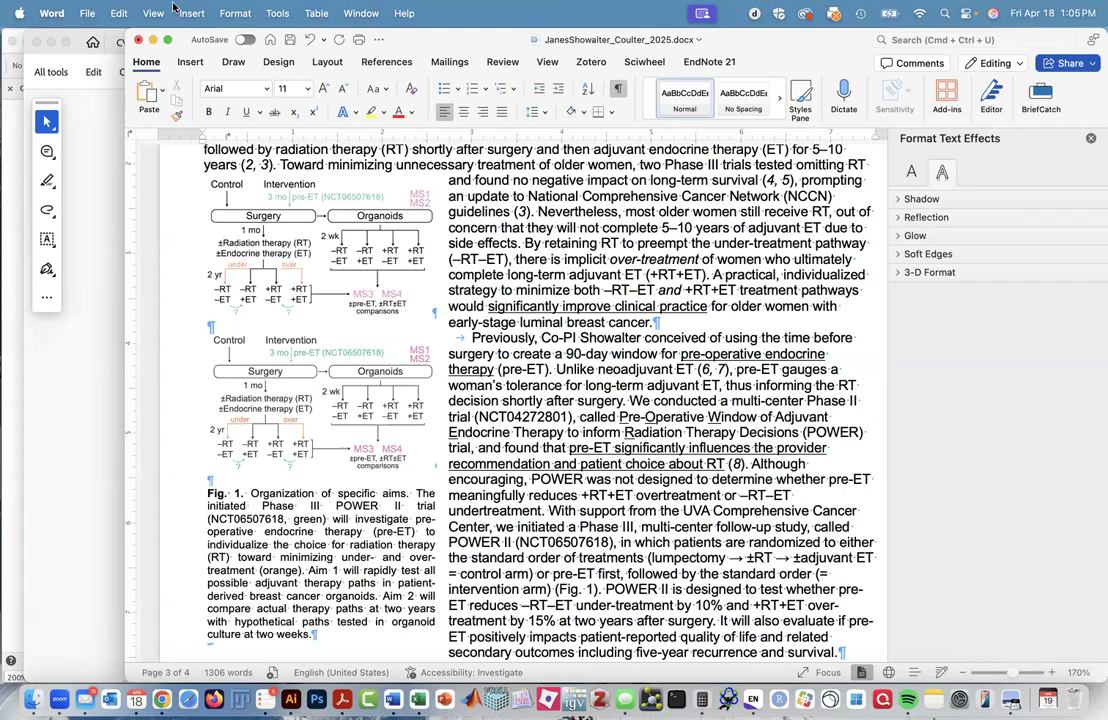
{"action": "left_click", "coordinate": [53, 14]}
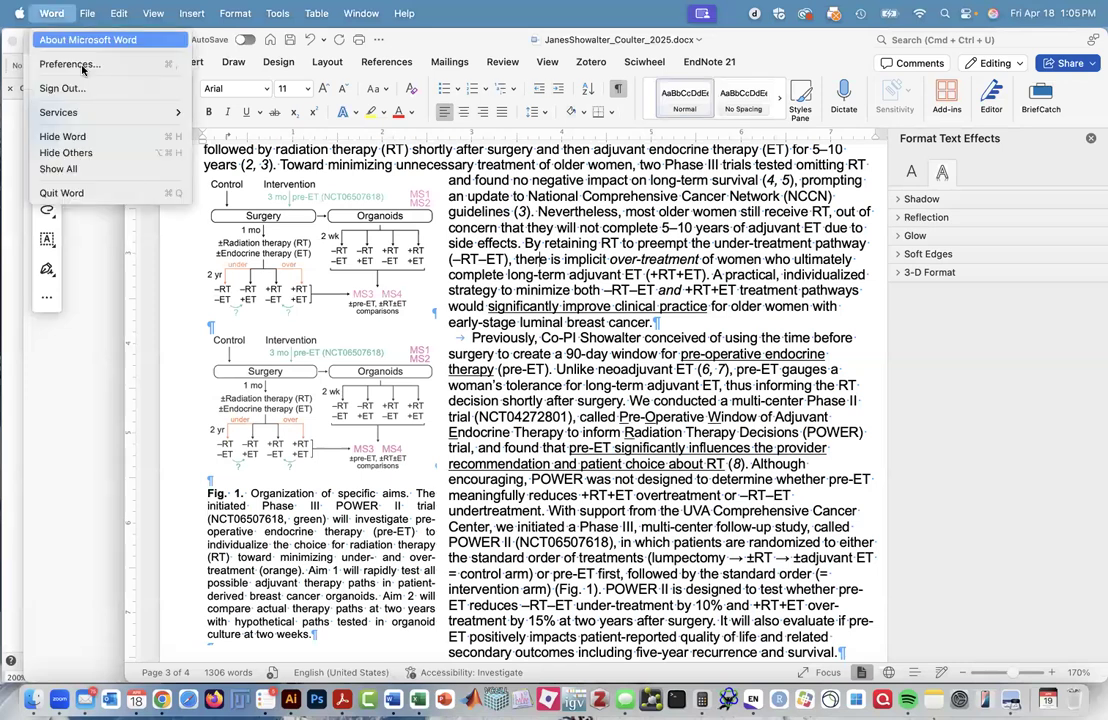
{"action": "left_click", "coordinate": [83, 65]}
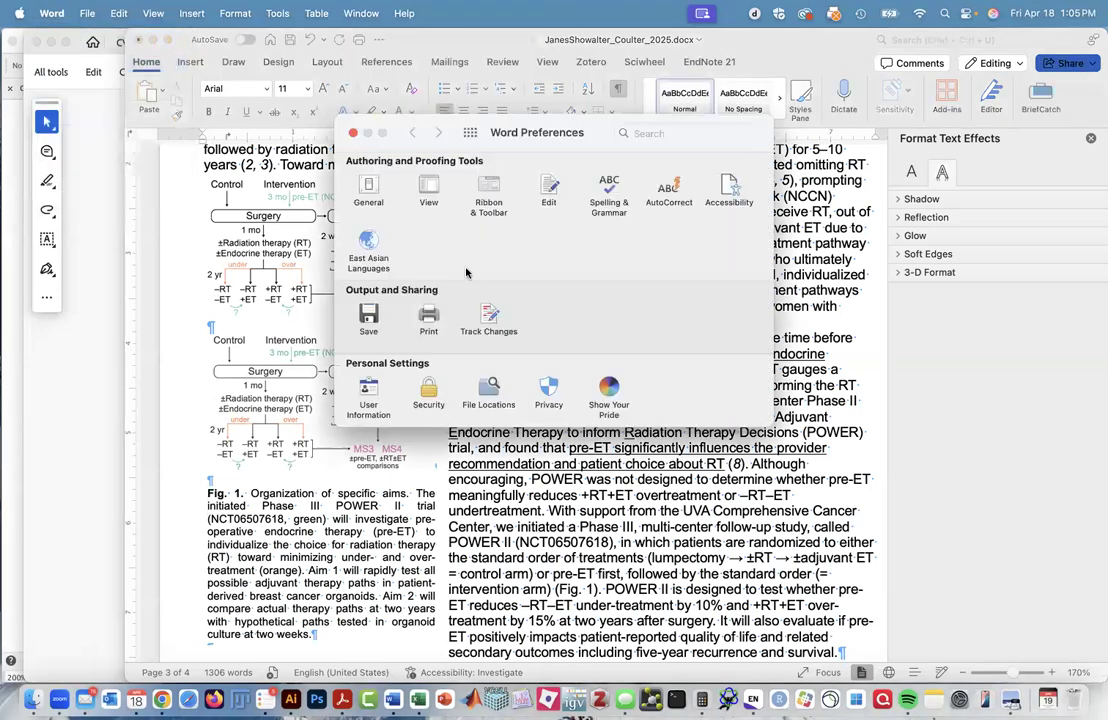
{"action": "left_click", "coordinate": [551, 190]}
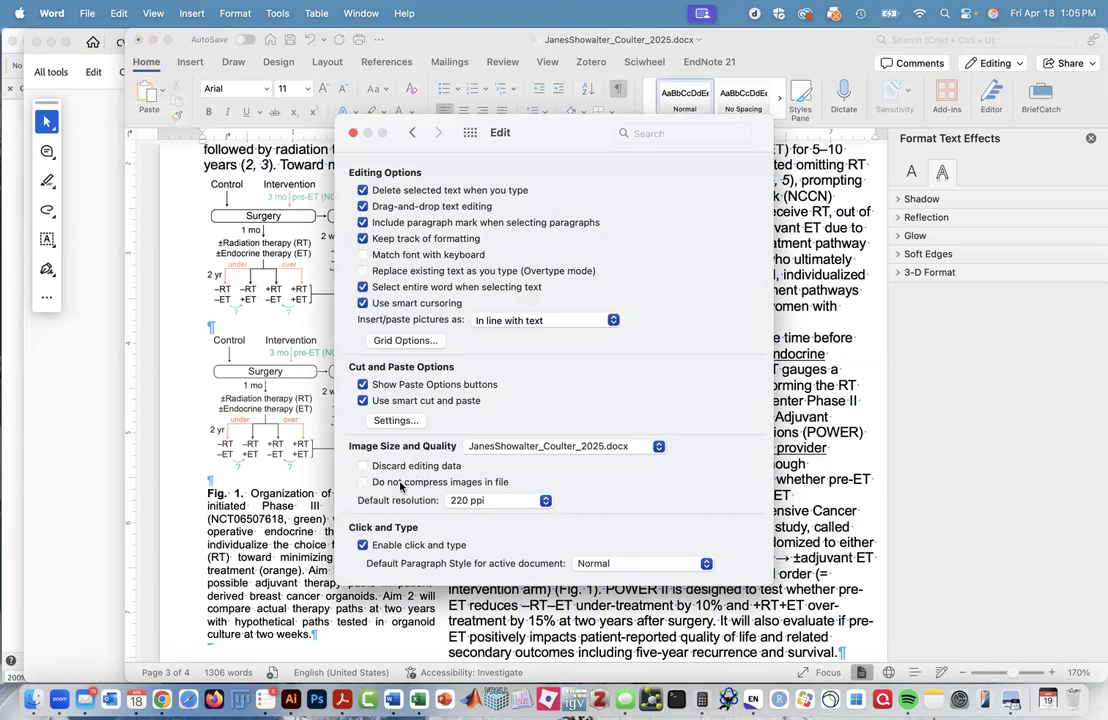
{"action": "left_click", "coordinate": [527, 502]}
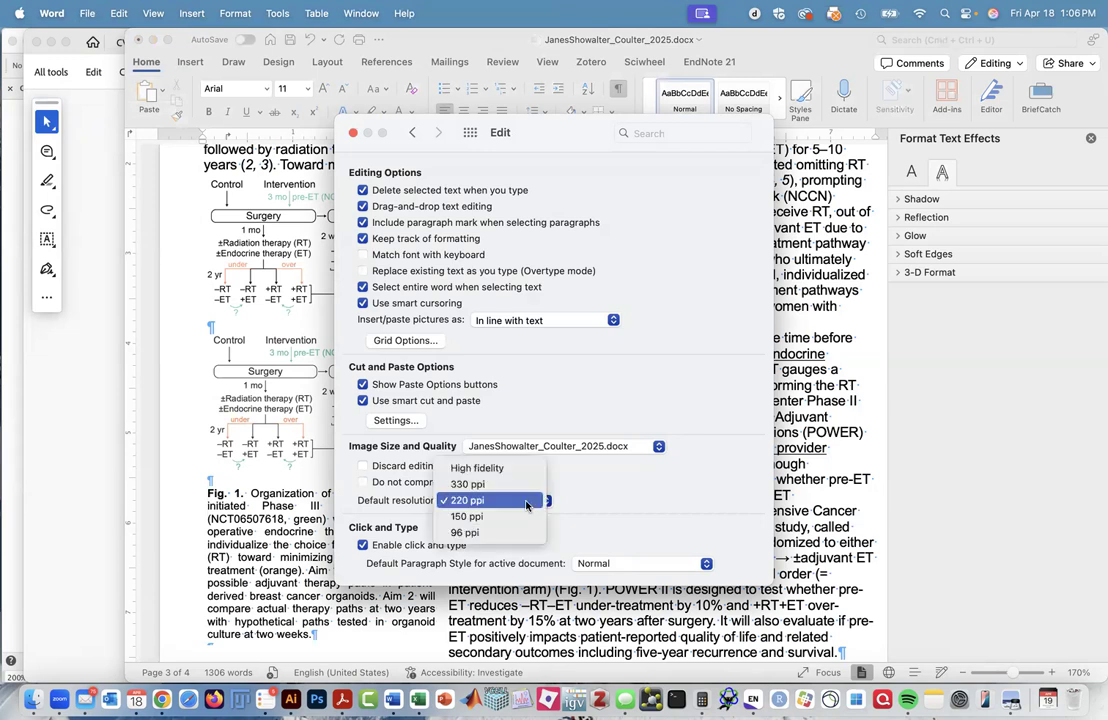
{"action": "left_click", "coordinate": [521, 469]}
{"action": "left_click", "coordinate": [363, 482]}
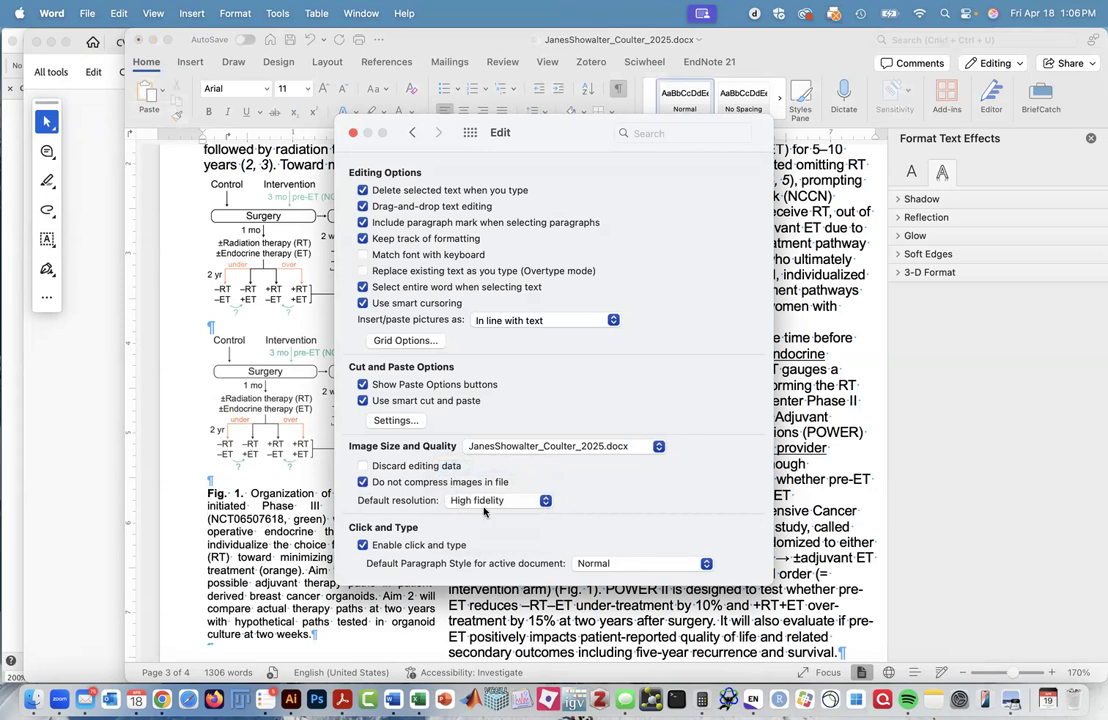
{"action": "left_click", "coordinate": [353, 133]}
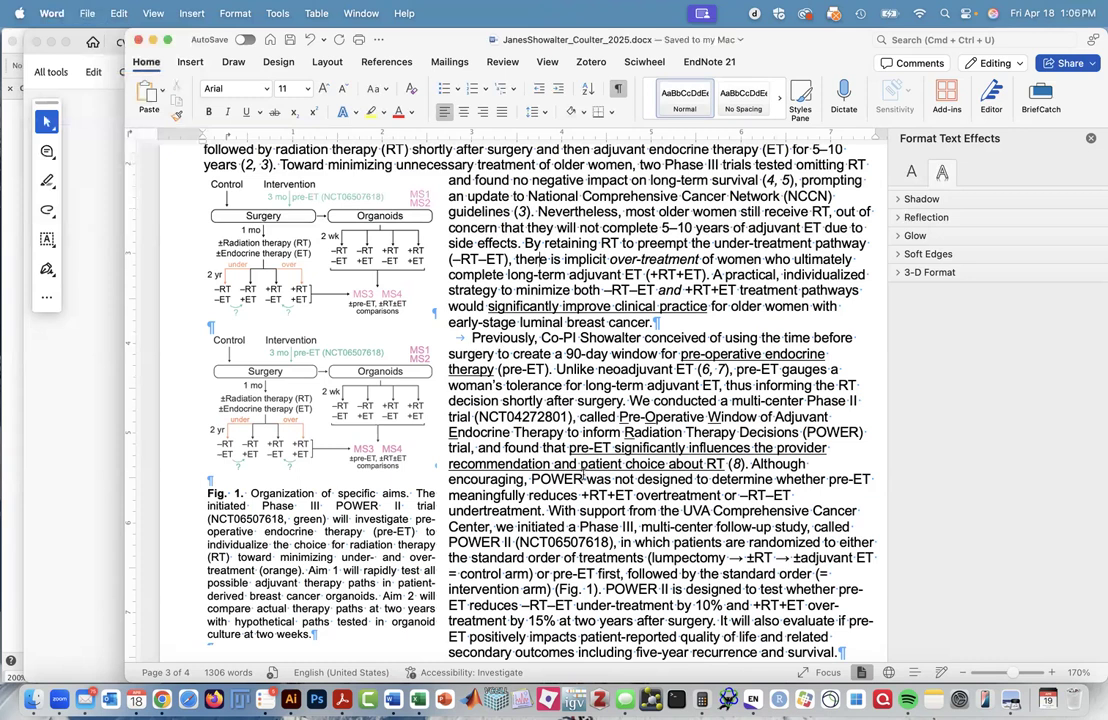
{"action": "left_click", "coordinate": [344, 272]}
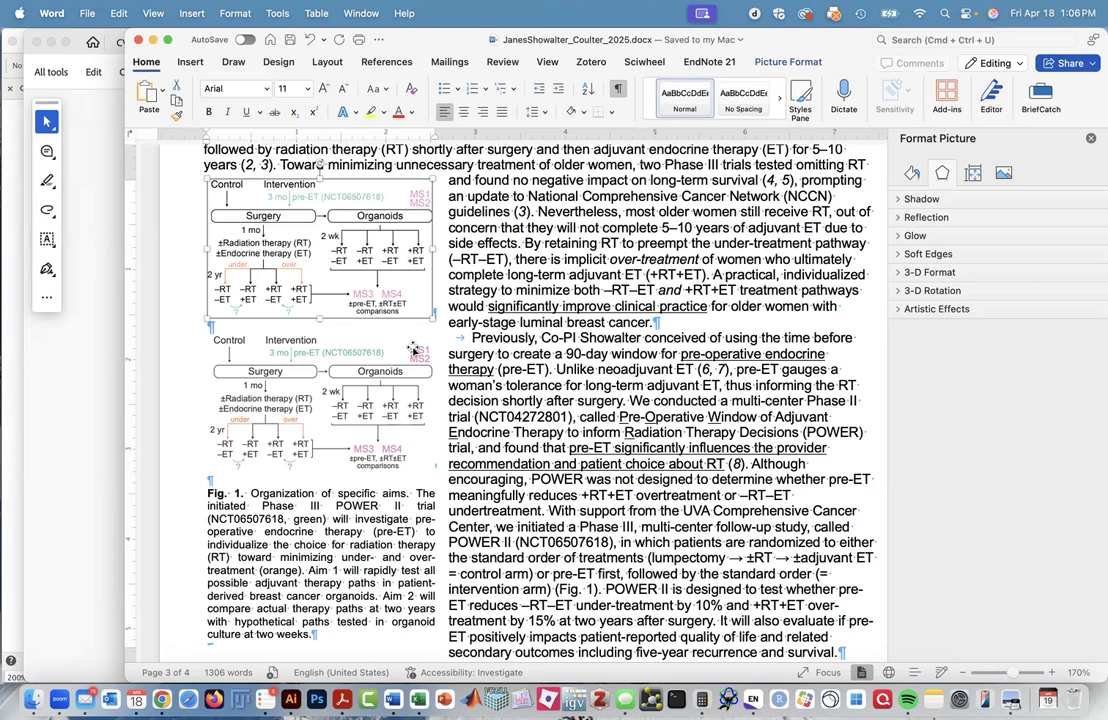
{"action": "left_click", "coordinate": [630, 401]}
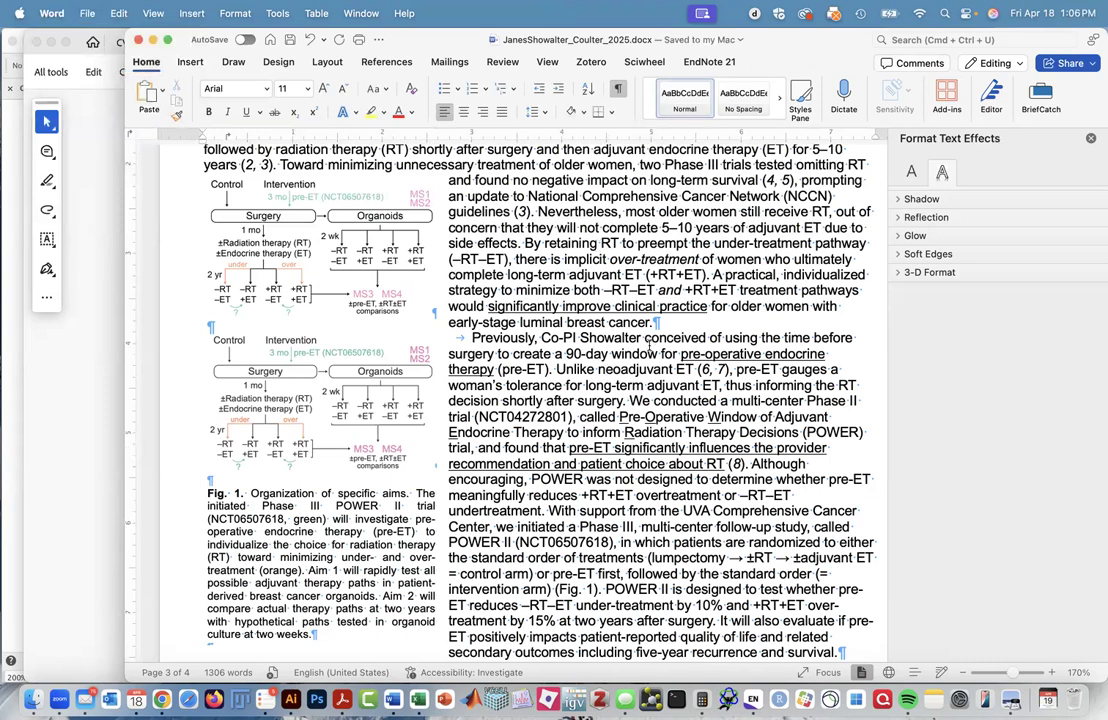
- Reopen the Coulter 2025 proposal document from the Coulter (2025) folder in Research/Grant Info
{"action": "key", "text": "super+Tab"}
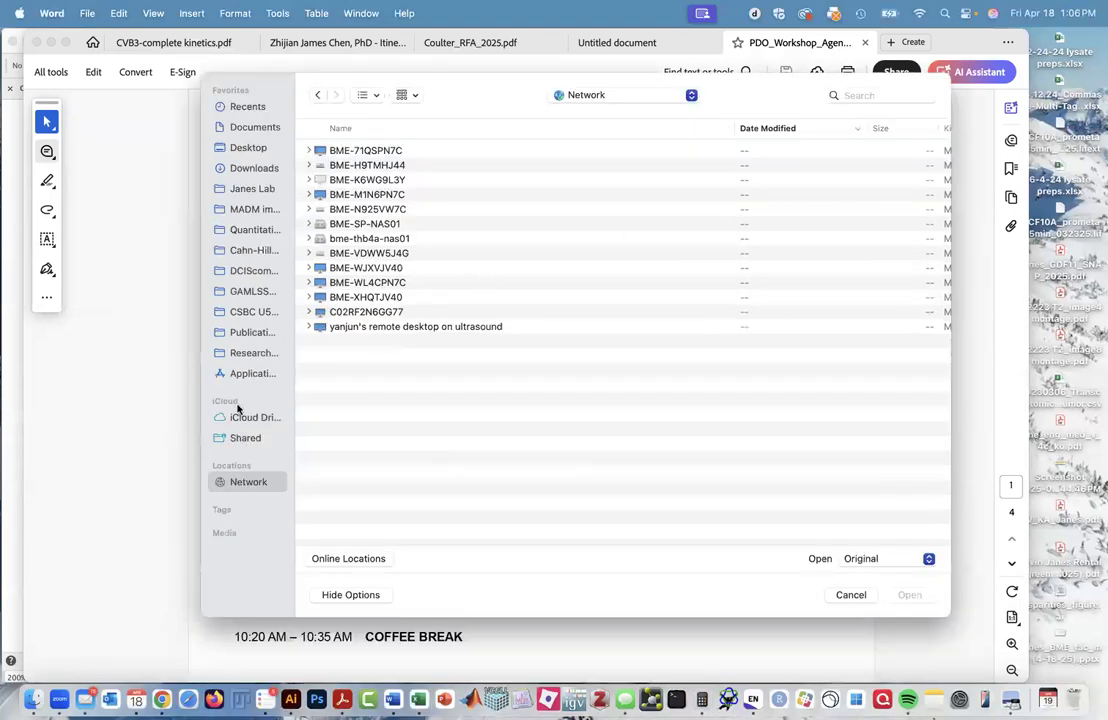
{"action": "left_click", "coordinate": [253, 353]}
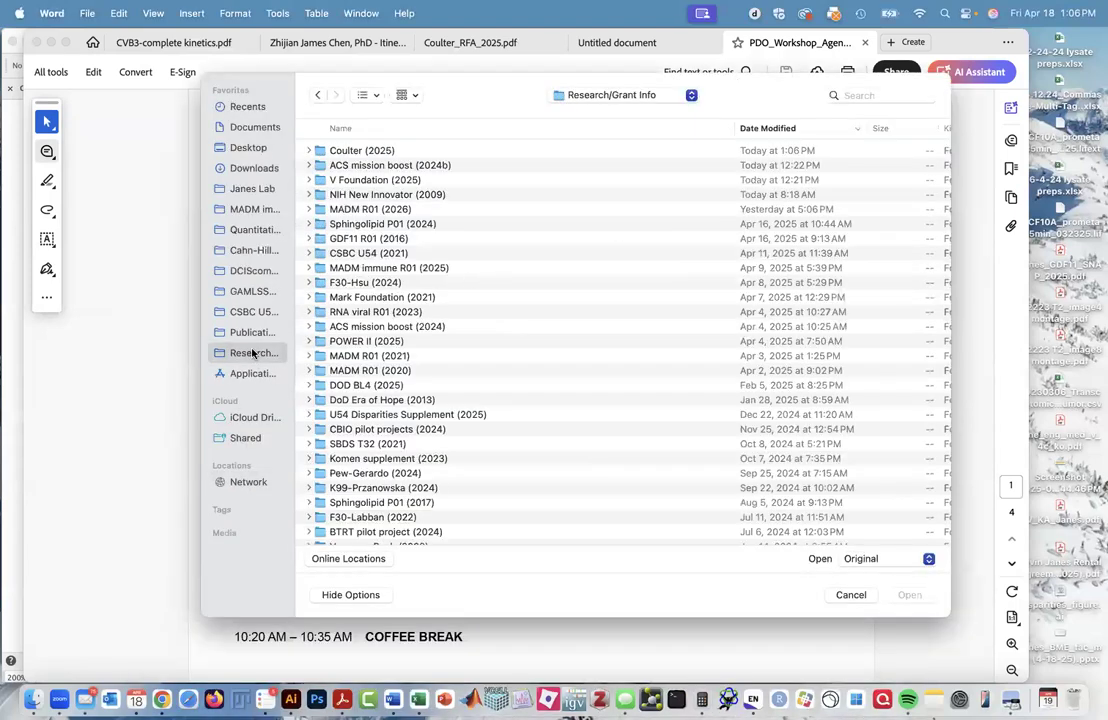
{"action": "double_click", "coordinate": [335, 150]}
{"action": "double_click", "coordinate": [374, 150]}
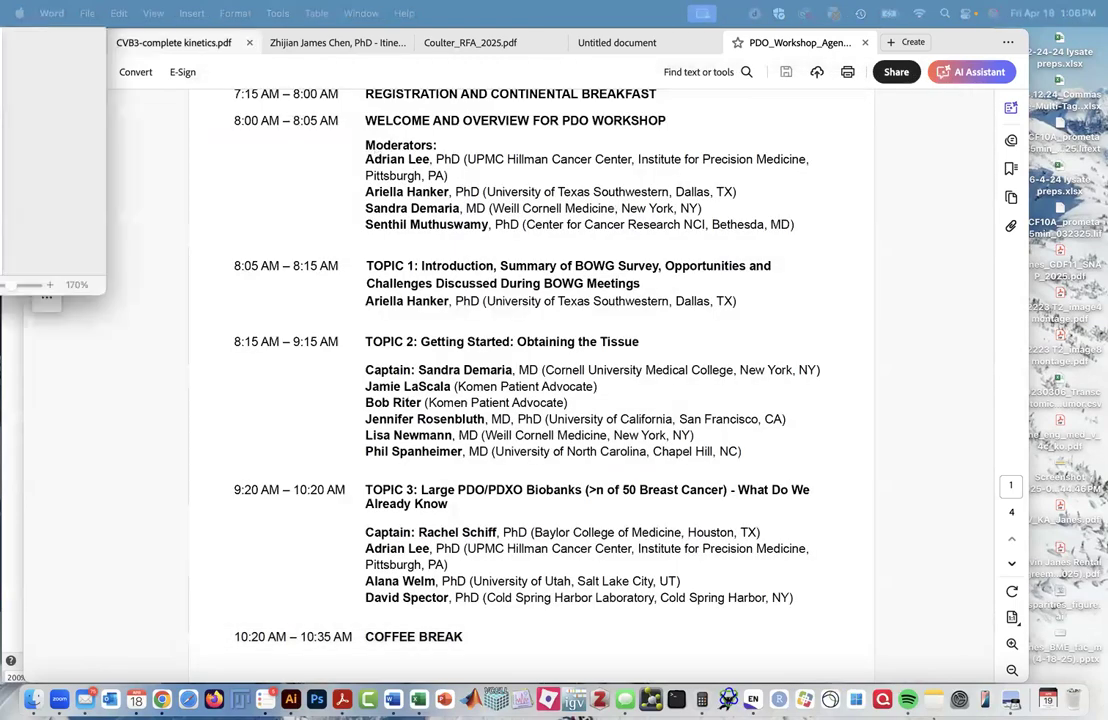
- Compare the upper PNG and lower .ai versions of the figure on page 3 in Word at 500% zoom, widening the document window
{"action": "scroll", "coordinate": [432, 310], "scroll_direction": "down", "scroll_amount": 20}
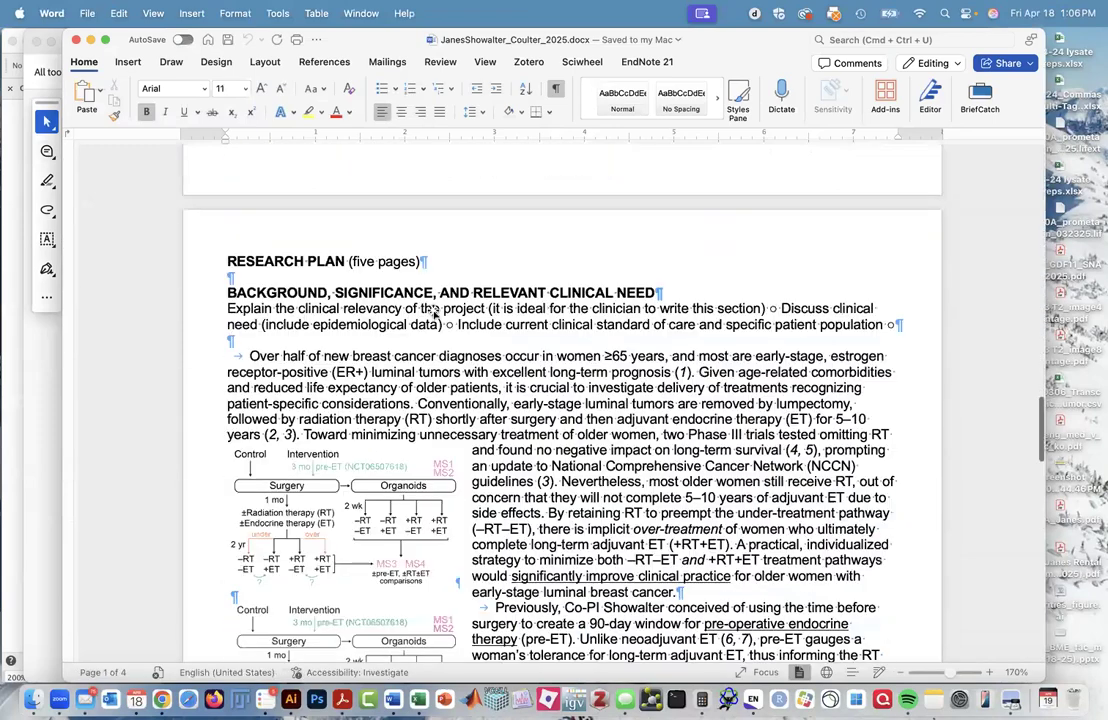
{"action": "scroll", "coordinate": [433, 307], "scroll_direction": "down", "scroll_amount": 5}
{"action": "scroll", "coordinate": [790, 470], "scroll_direction": "up", "scroll_amount": 3}
{"action": "scroll", "coordinate": [840, 590], "scroll_direction": "up", "scroll_amount": 10}
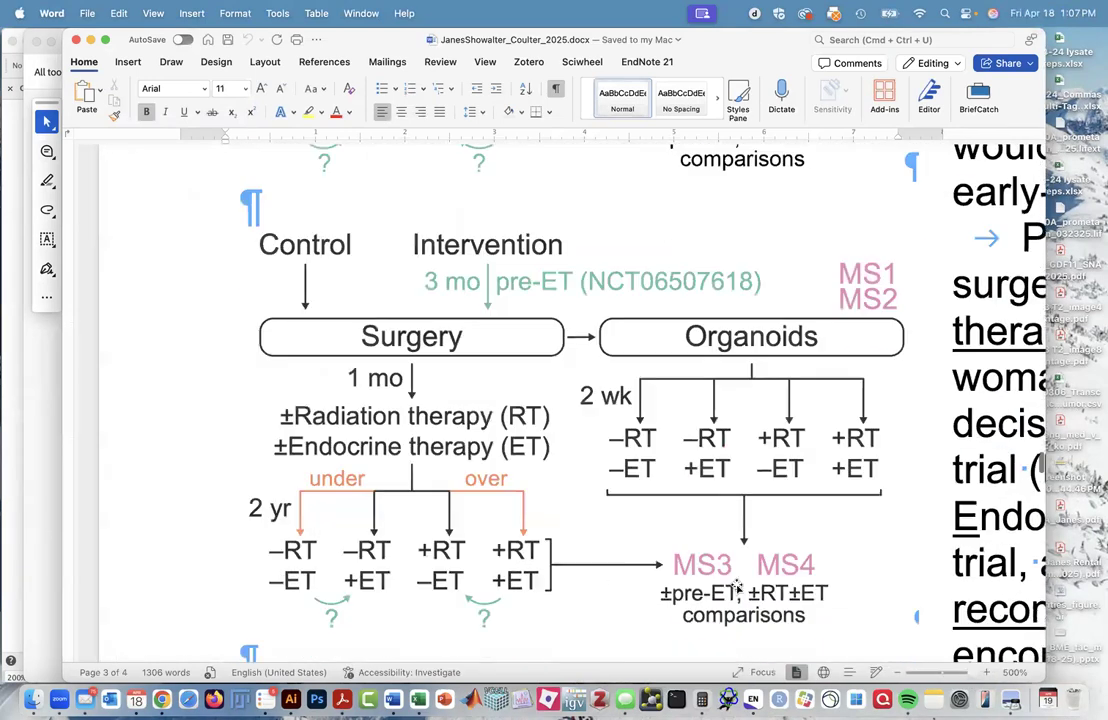
{"action": "scroll", "coordinate": [737, 589], "scroll_direction": "down", "scroll_amount": 1}
{"action": "scroll", "coordinate": [737, 589], "scroll_direction": "up", "scroll_amount": 5}
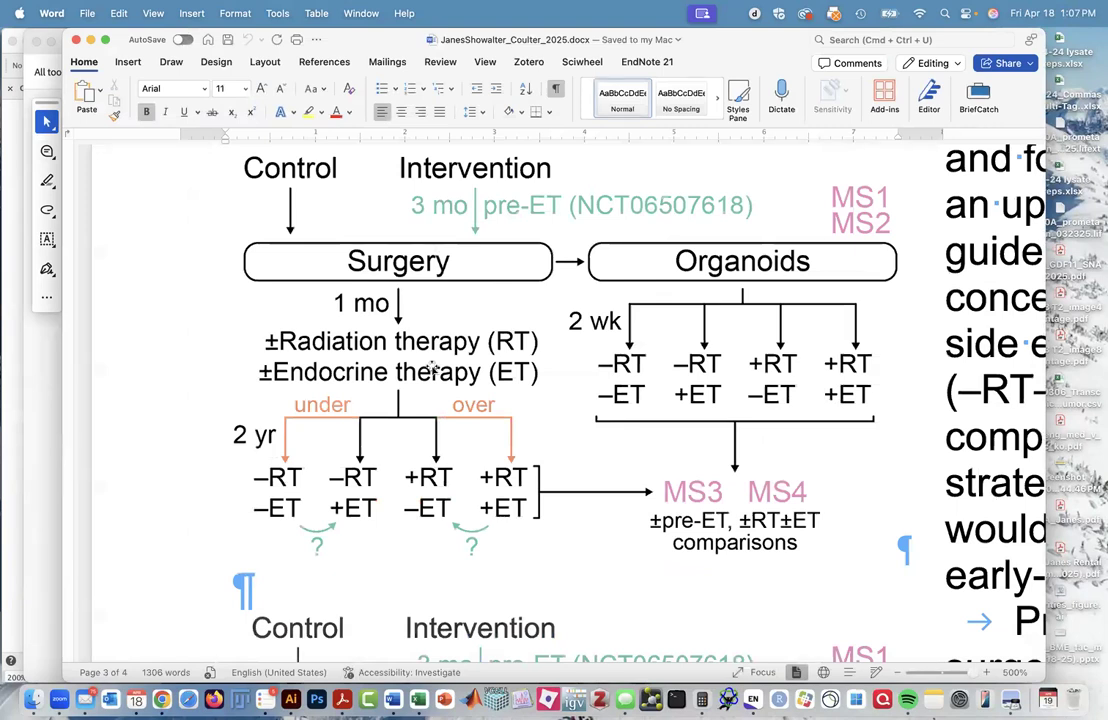
{"action": "left_click_drag", "start_coordinate": [55, 262], "coordinate": [14, 266]}
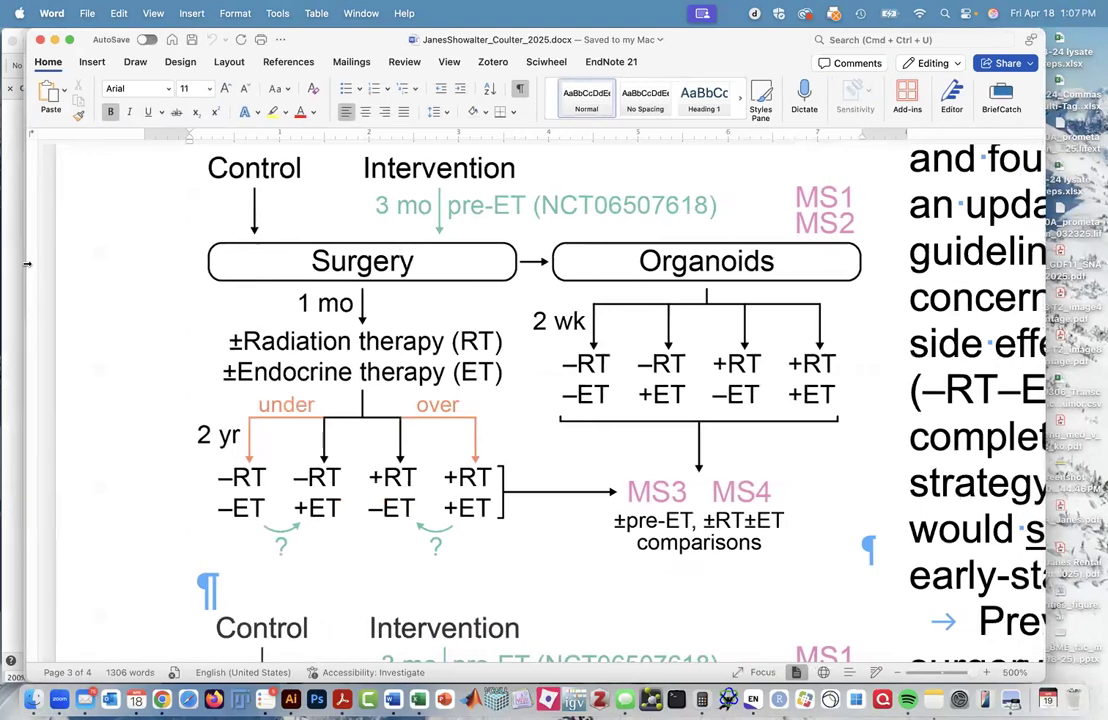